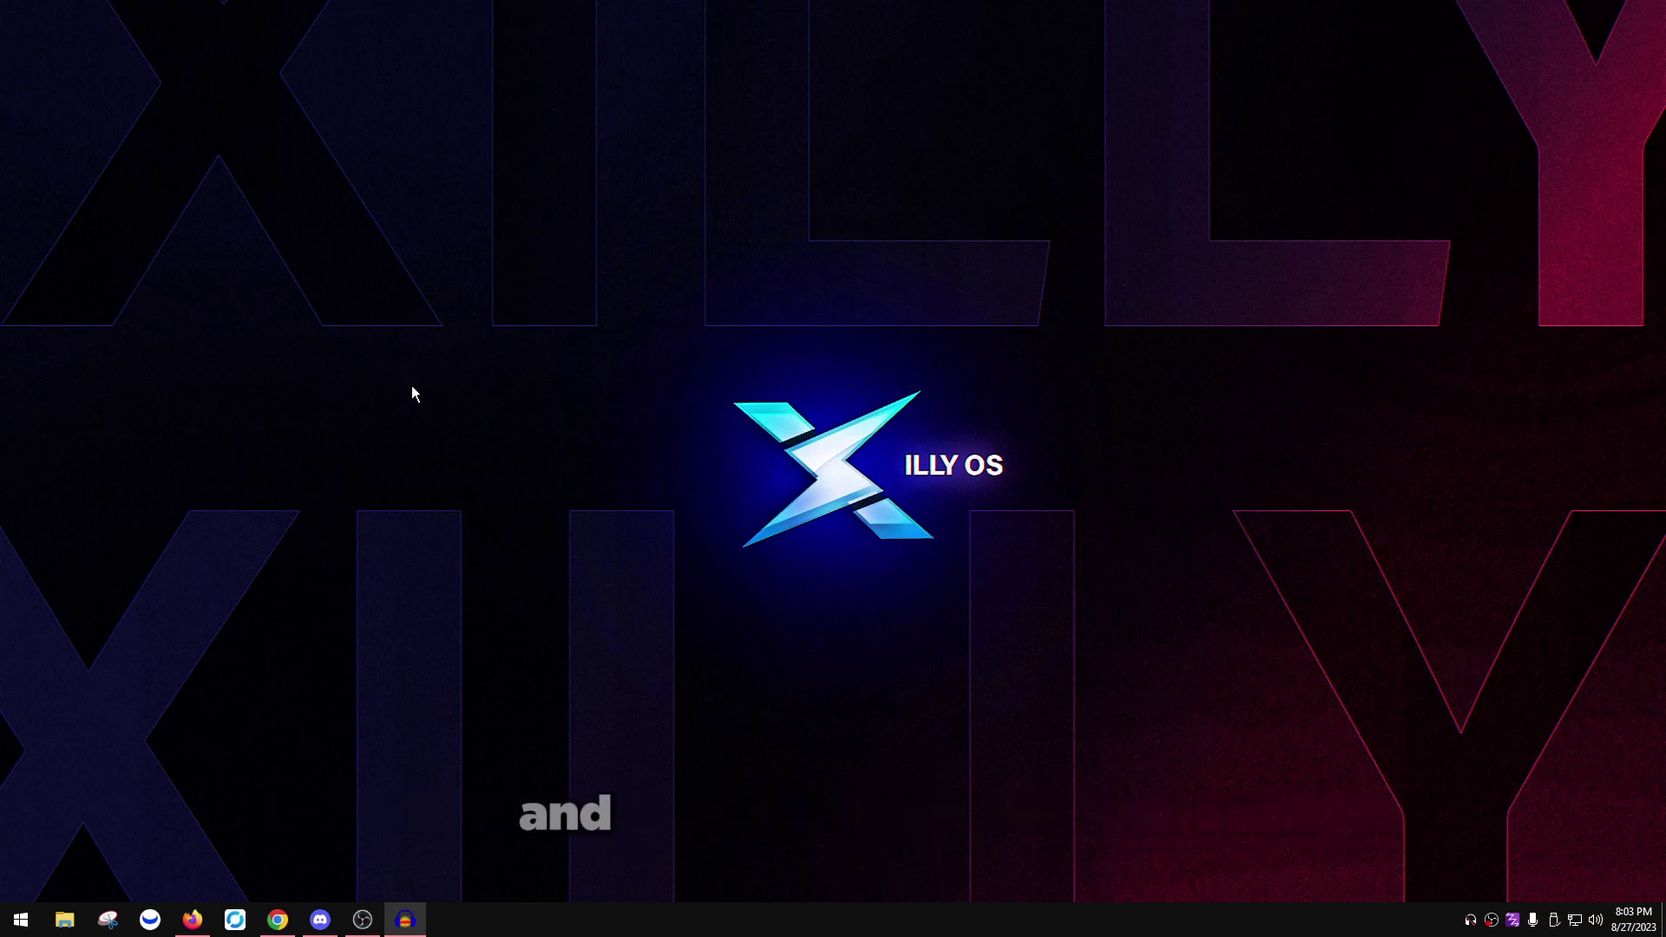
Bring up the Start menu and its right-click options list.
{"action": "key", "text": "super"}
{"action": "right_click", "coordinate": [21, 920]}
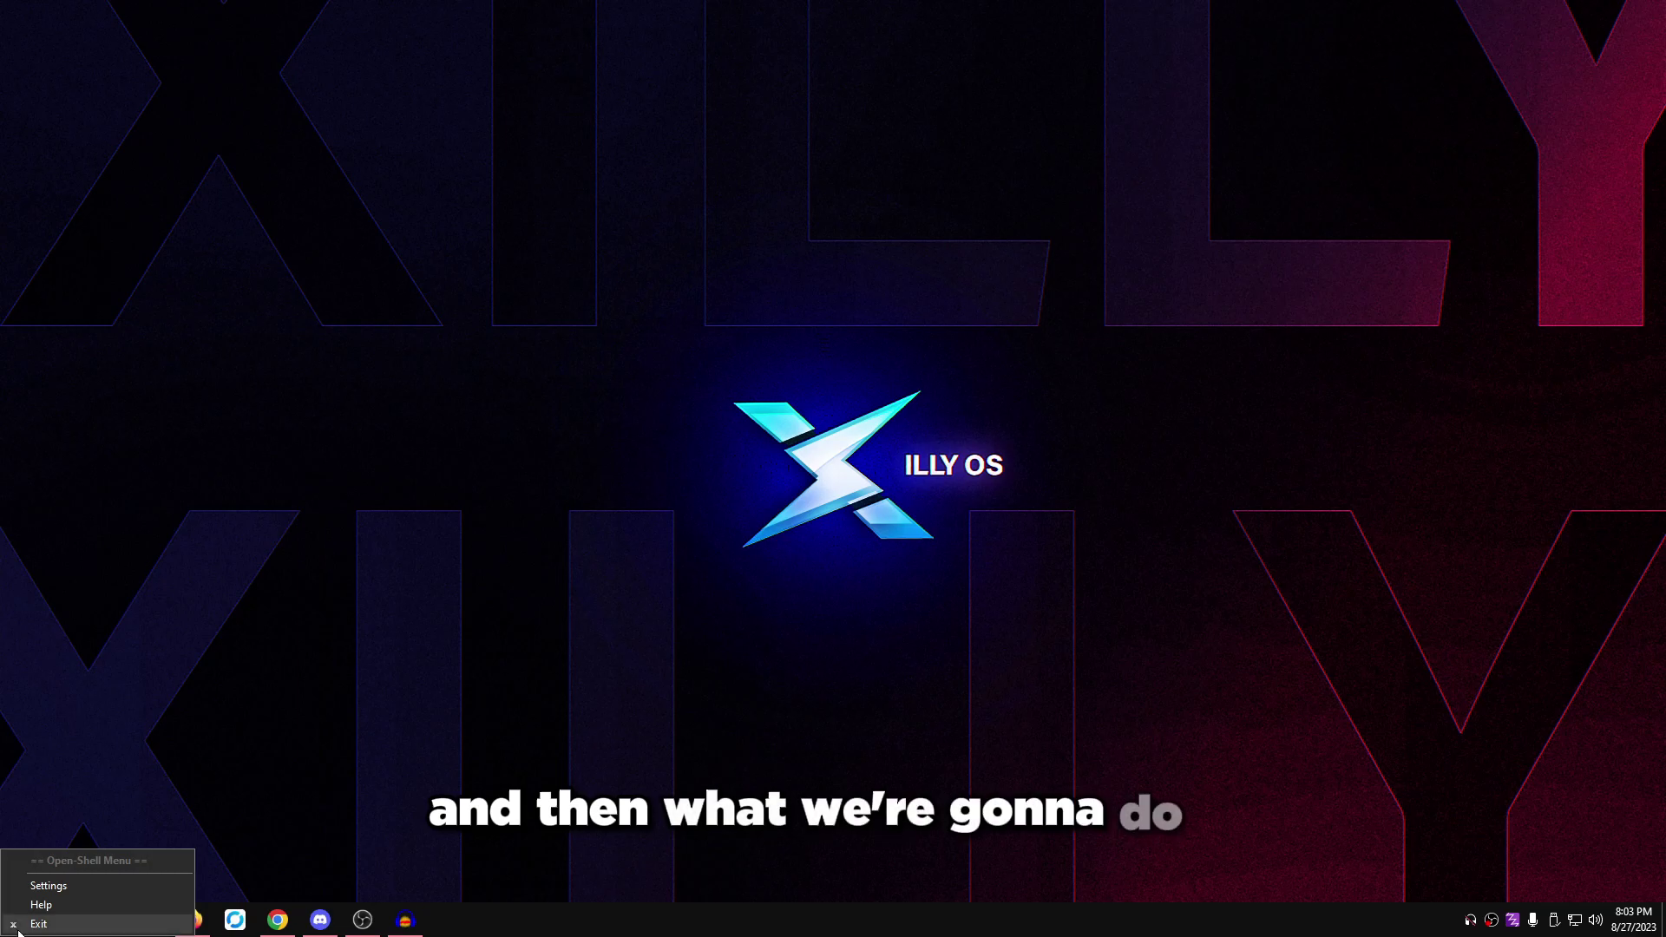
Find Device Manager with a 'dev' Start search, open it, and move it toward screen centre.
{"action": "left_click", "coordinate": [34, 903]}
{"action": "key", "text": "super"}
{"action": "type", "text": "dev"}
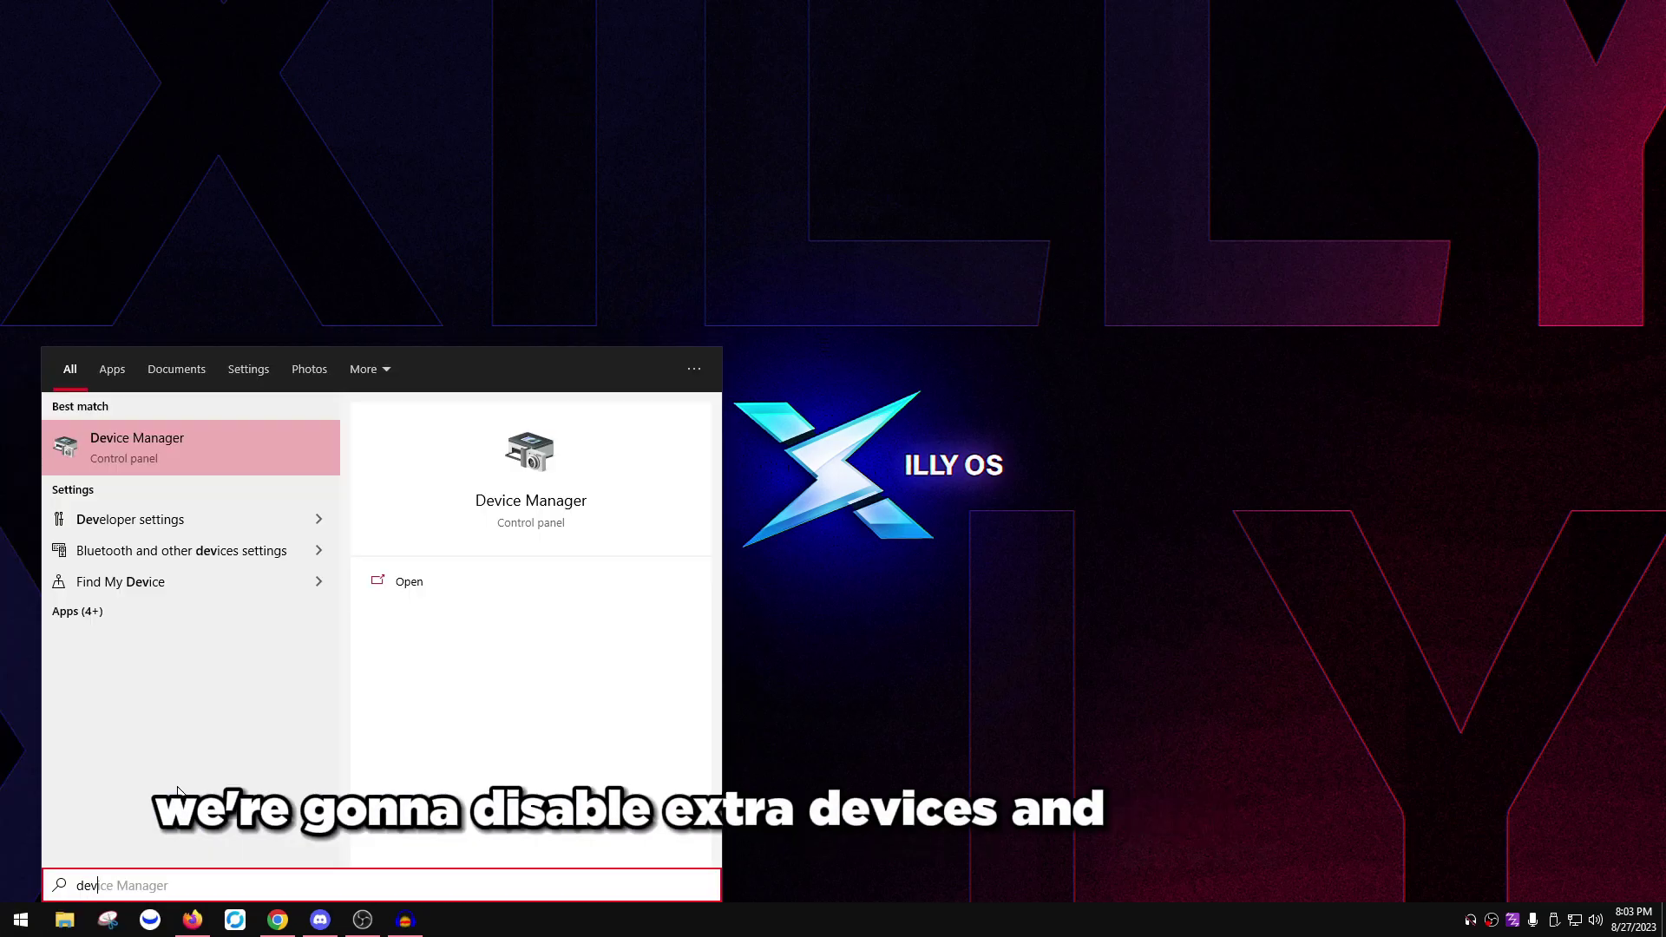
{"action": "left_click", "coordinate": [201, 463]}
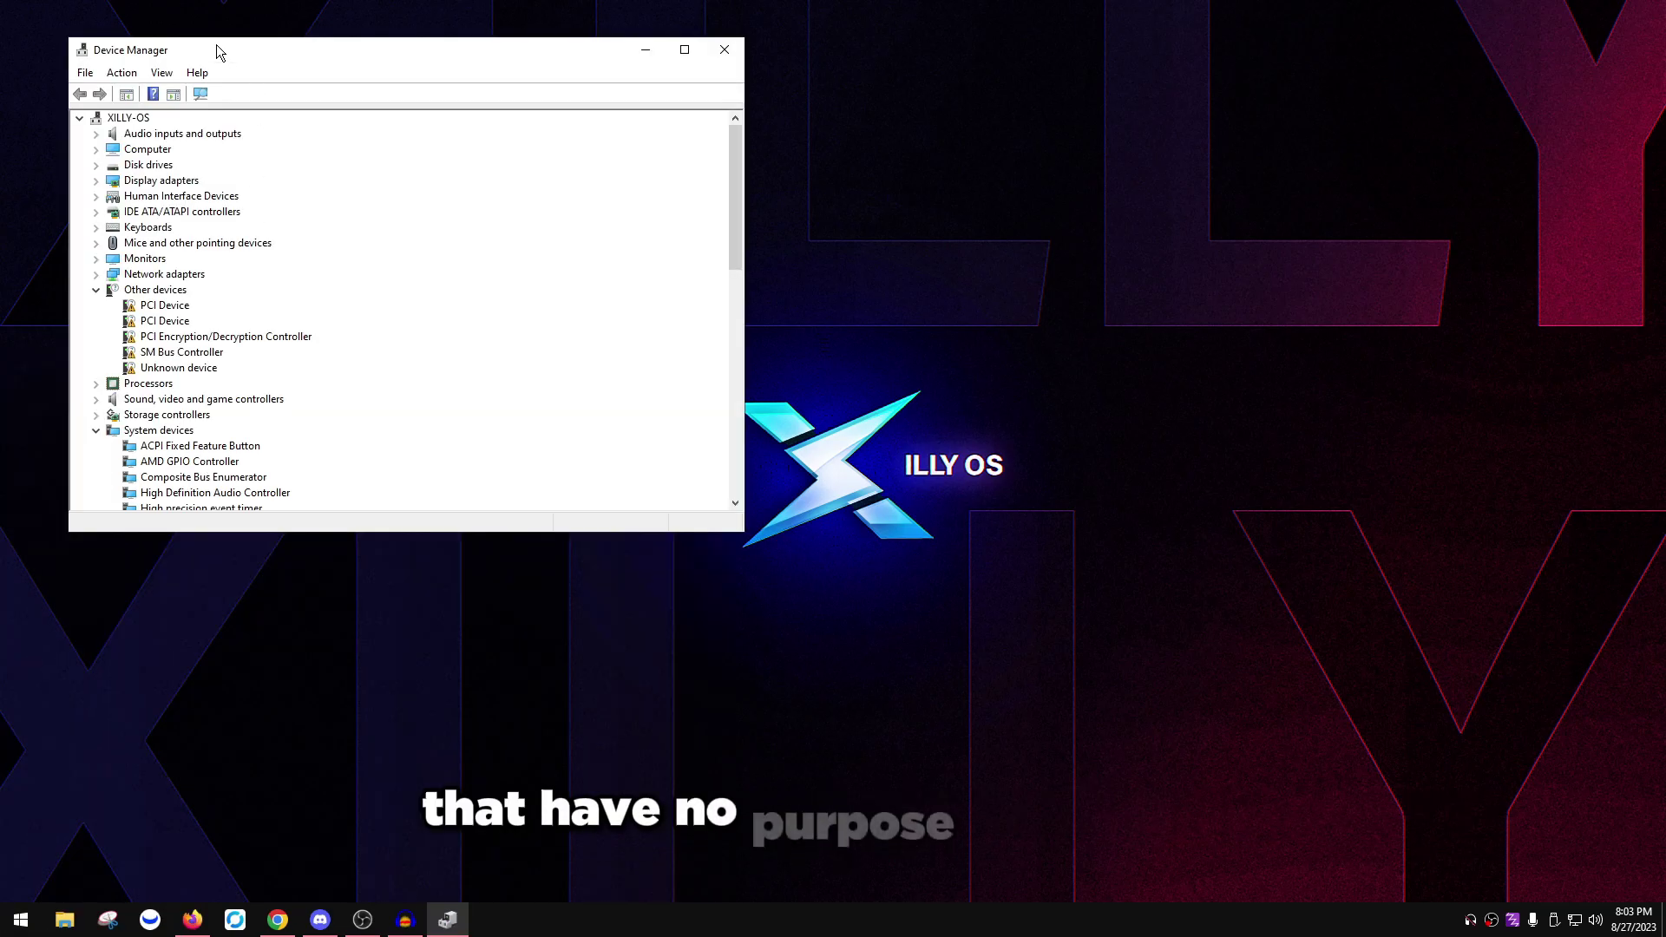
{"action": "left_click_drag", "start_coordinate": [216, 45], "coordinate": [627, 88]}
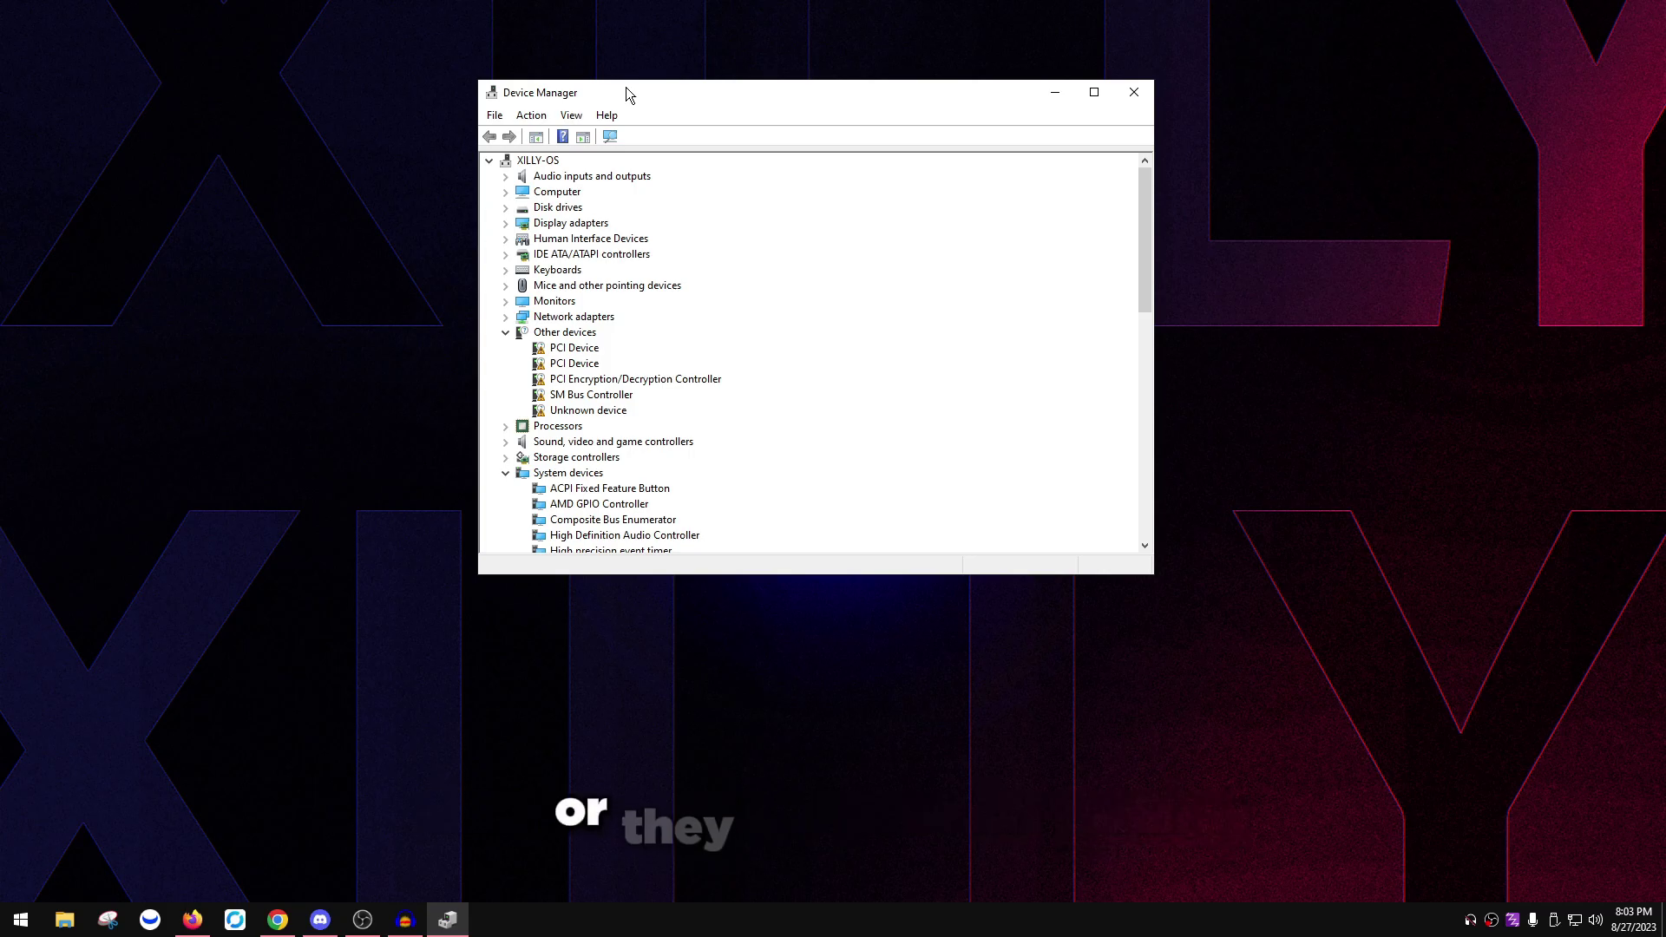
Refocus Device Manager and switch its view to Devices by connection.
{"action": "key", "text": "alt+Tab"}
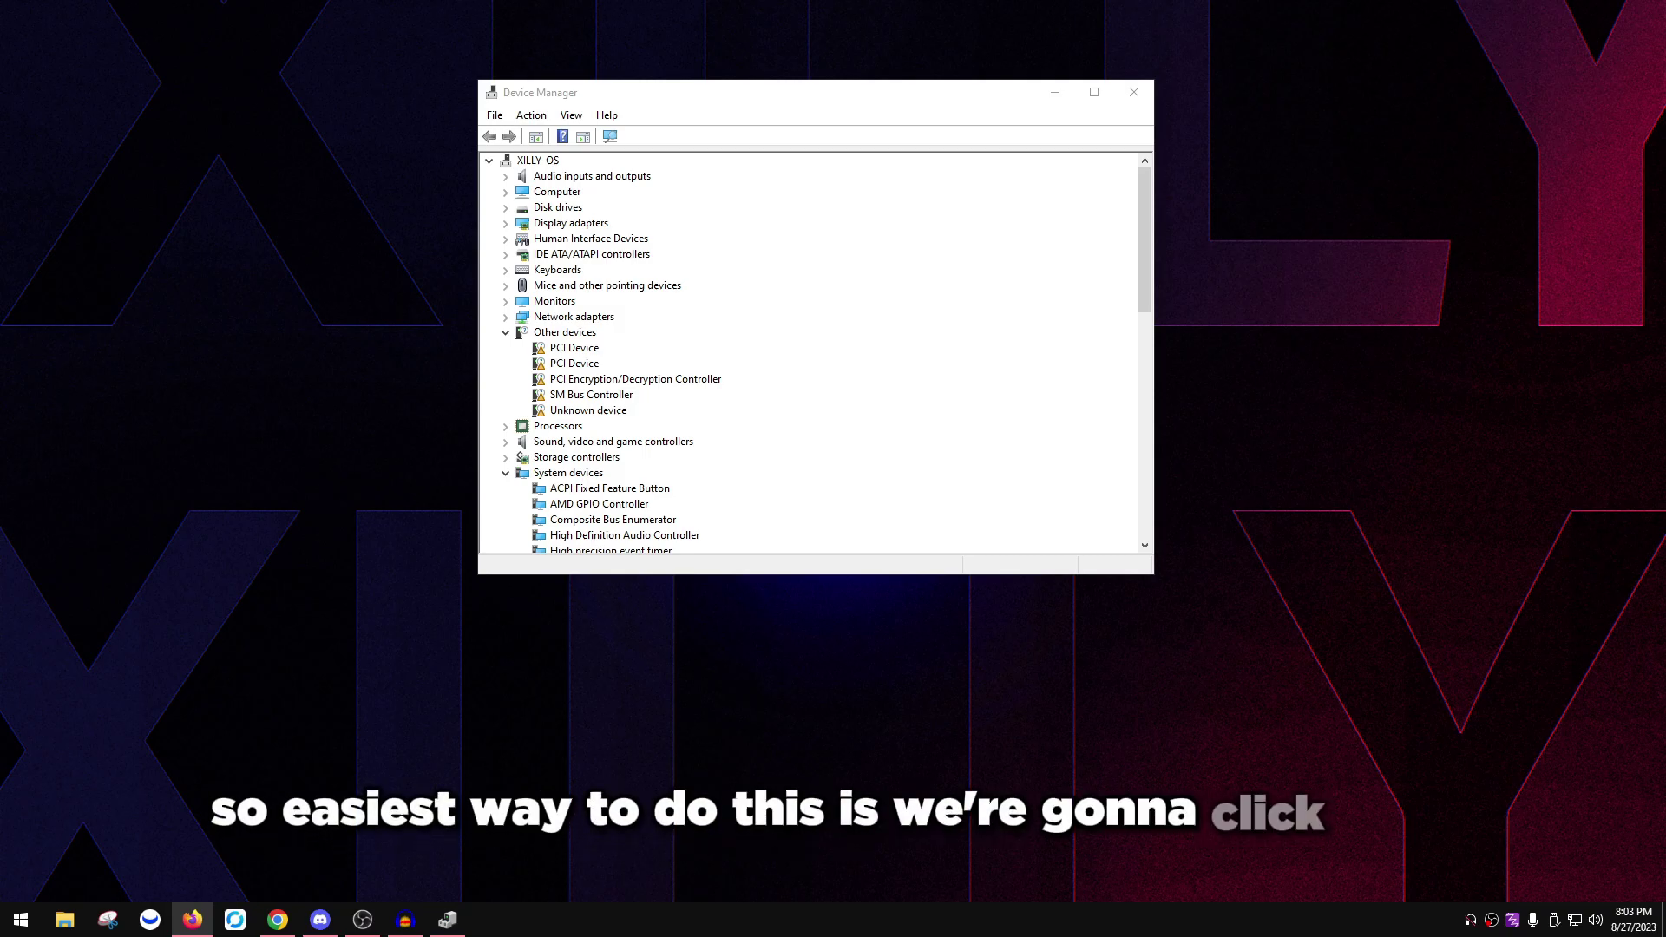
{"action": "left_click", "coordinate": [549, 276]}
{"action": "left_click", "coordinate": [570, 118]}
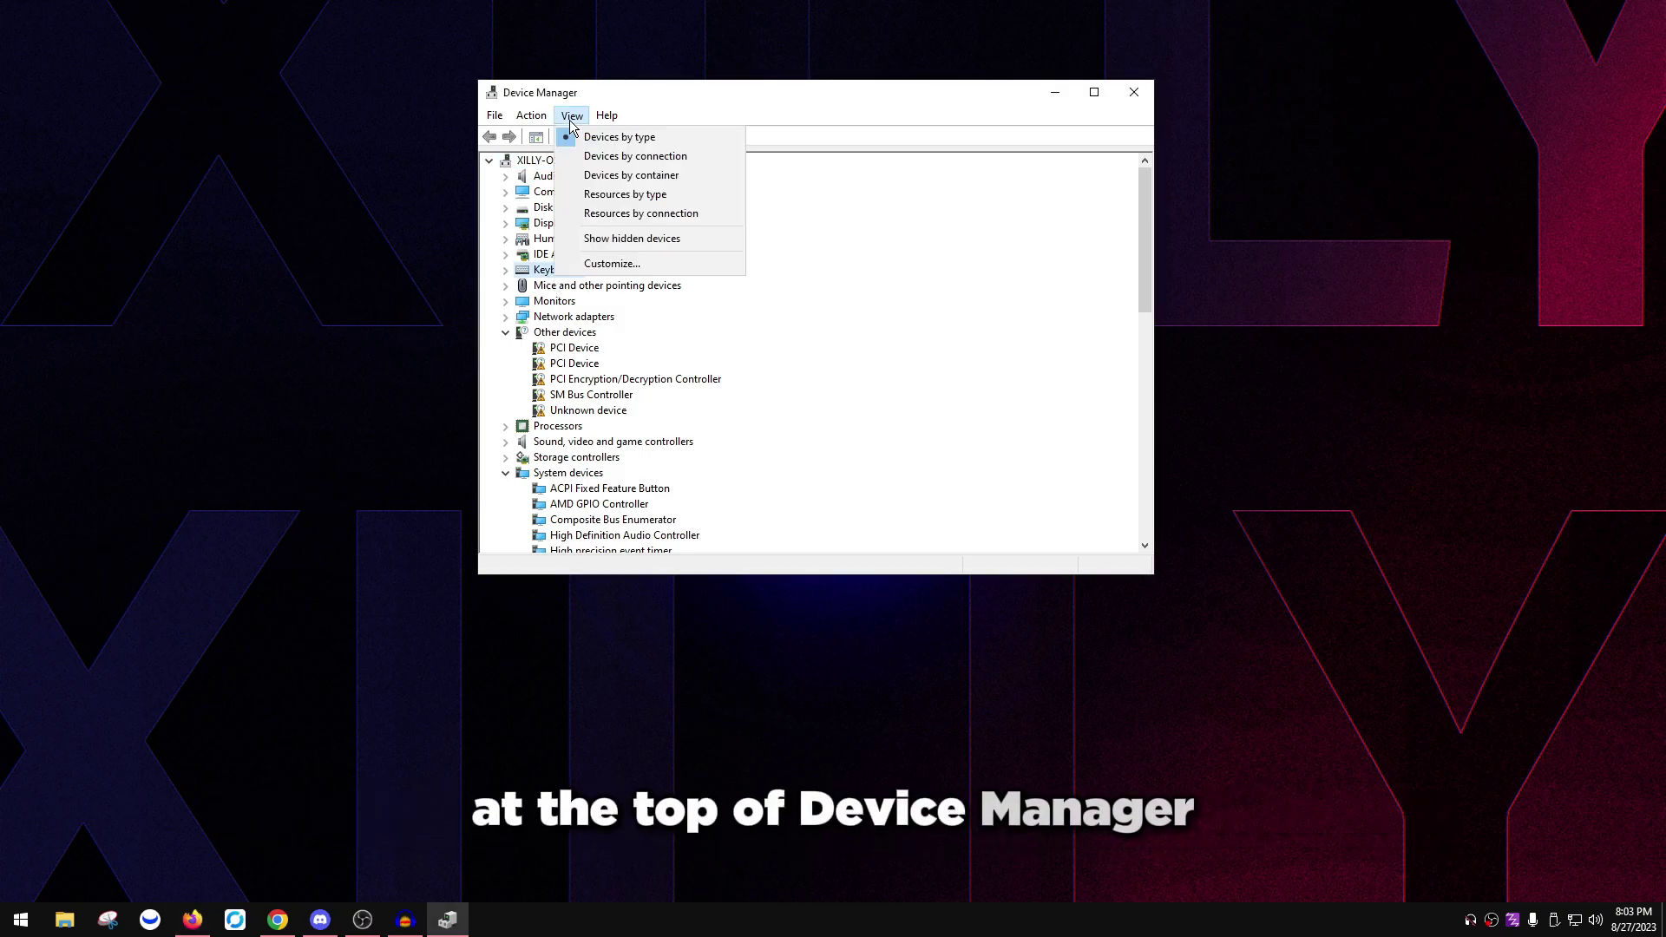
{"action": "left_click", "coordinate": [610, 160]}
Disable the High precision event timer and confirm the warning.
{"action": "left_click", "coordinate": [619, 255]}
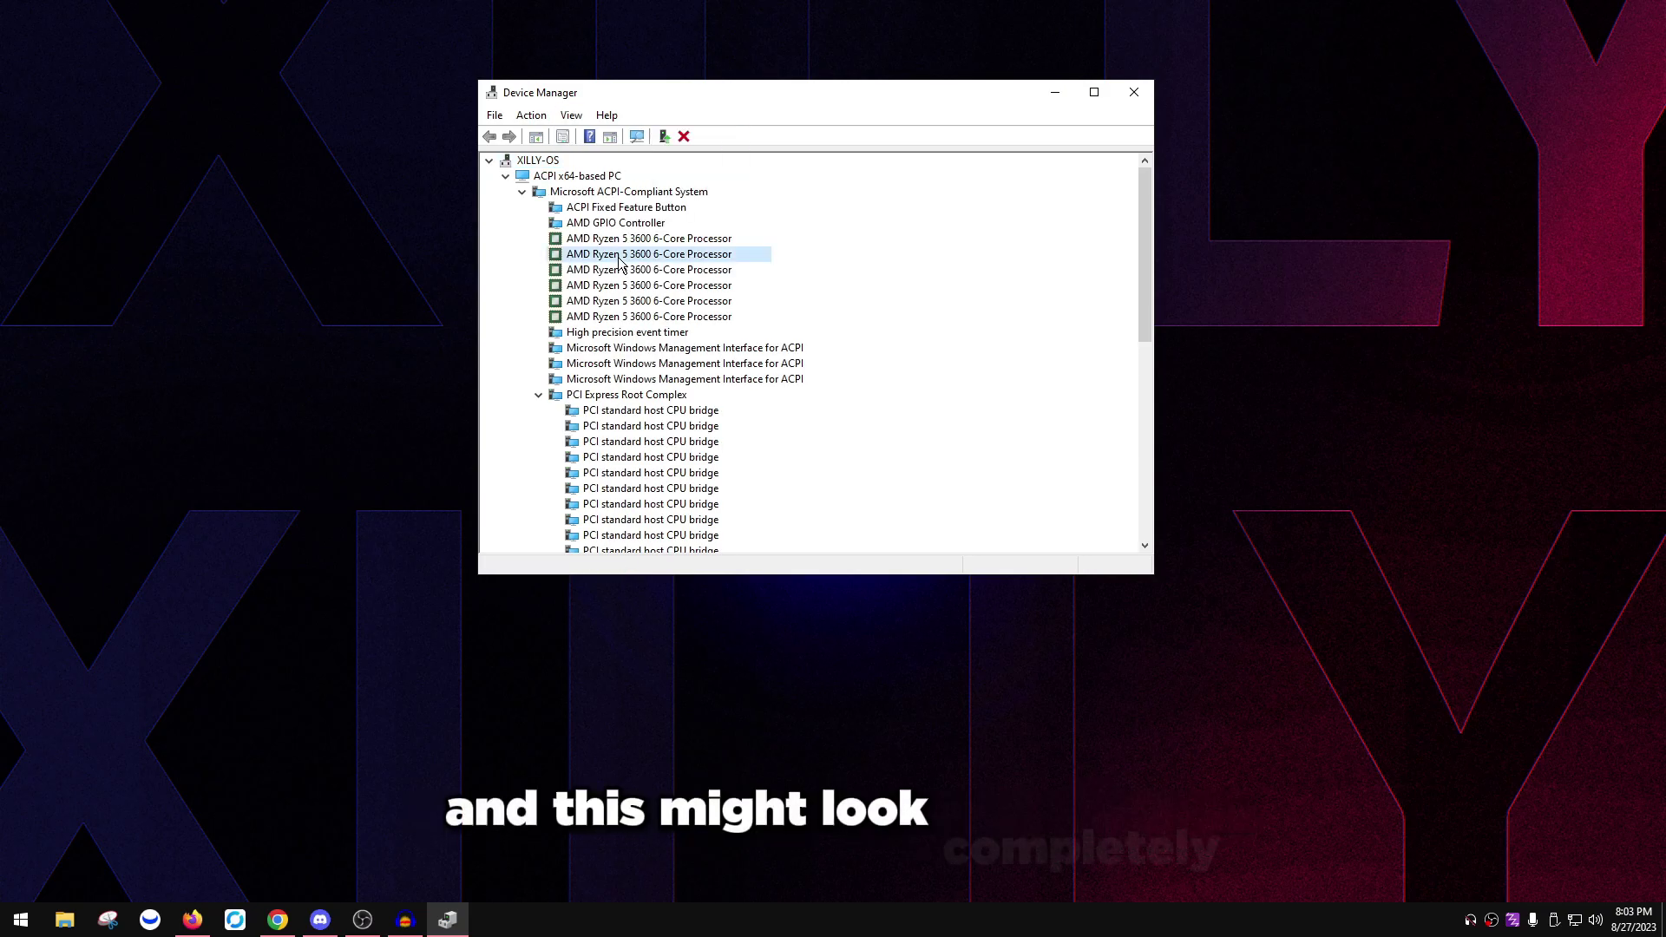
{"action": "left_click", "coordinate": [636, 319]}
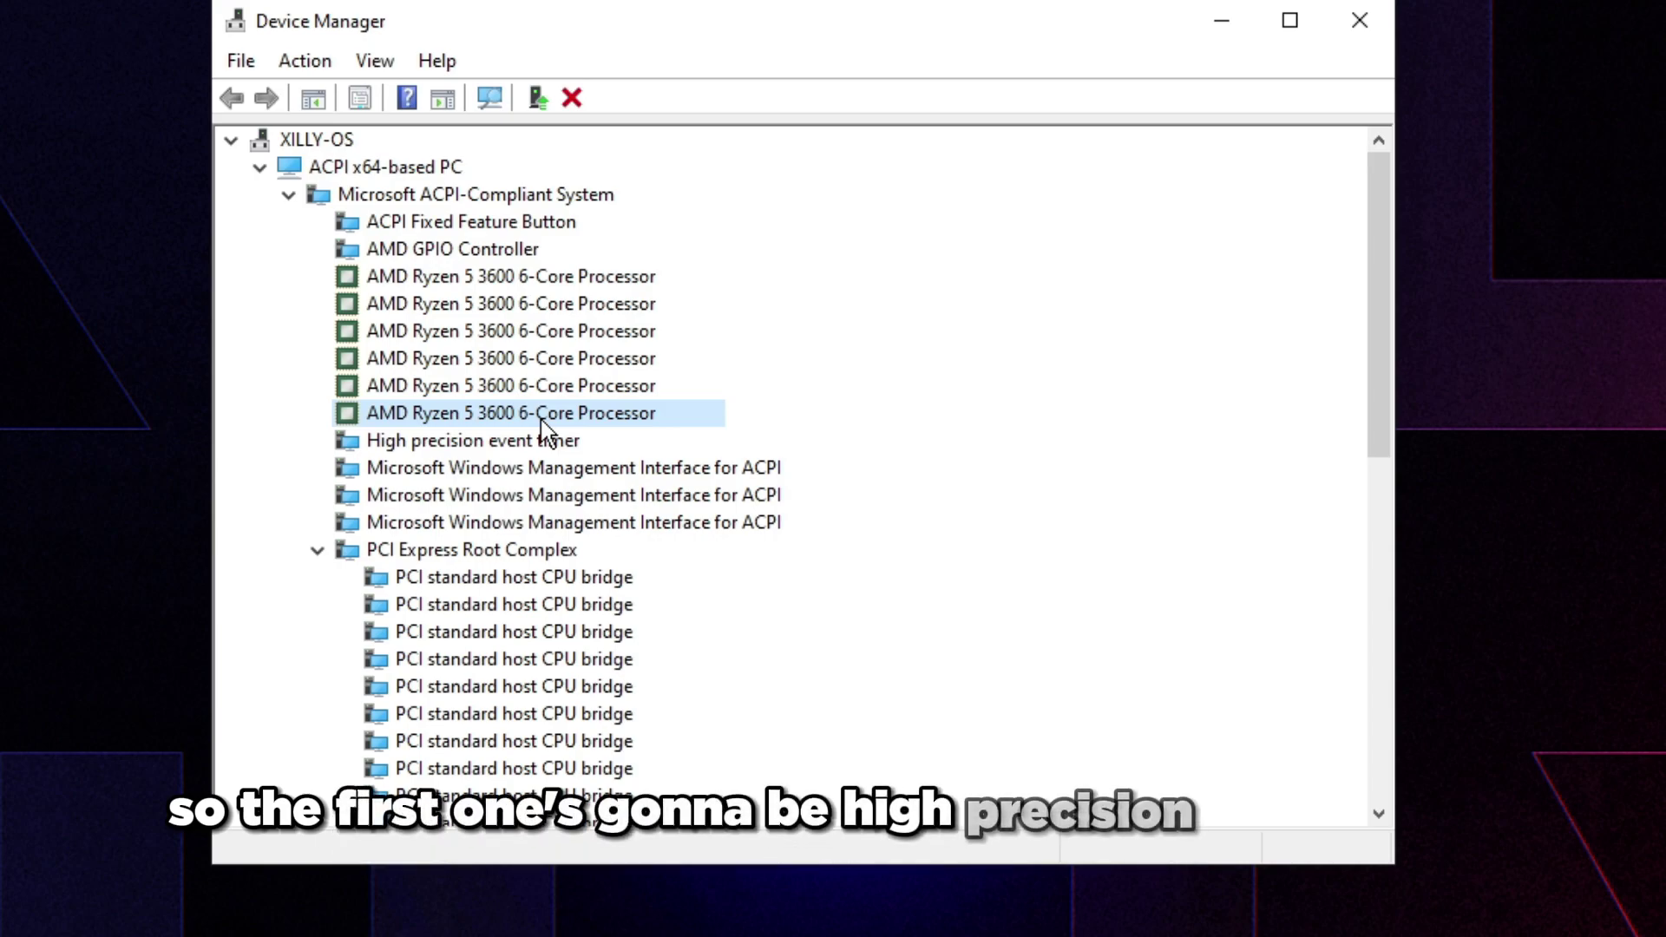
{"action": "left_click", "coordinate": [408, 441]}
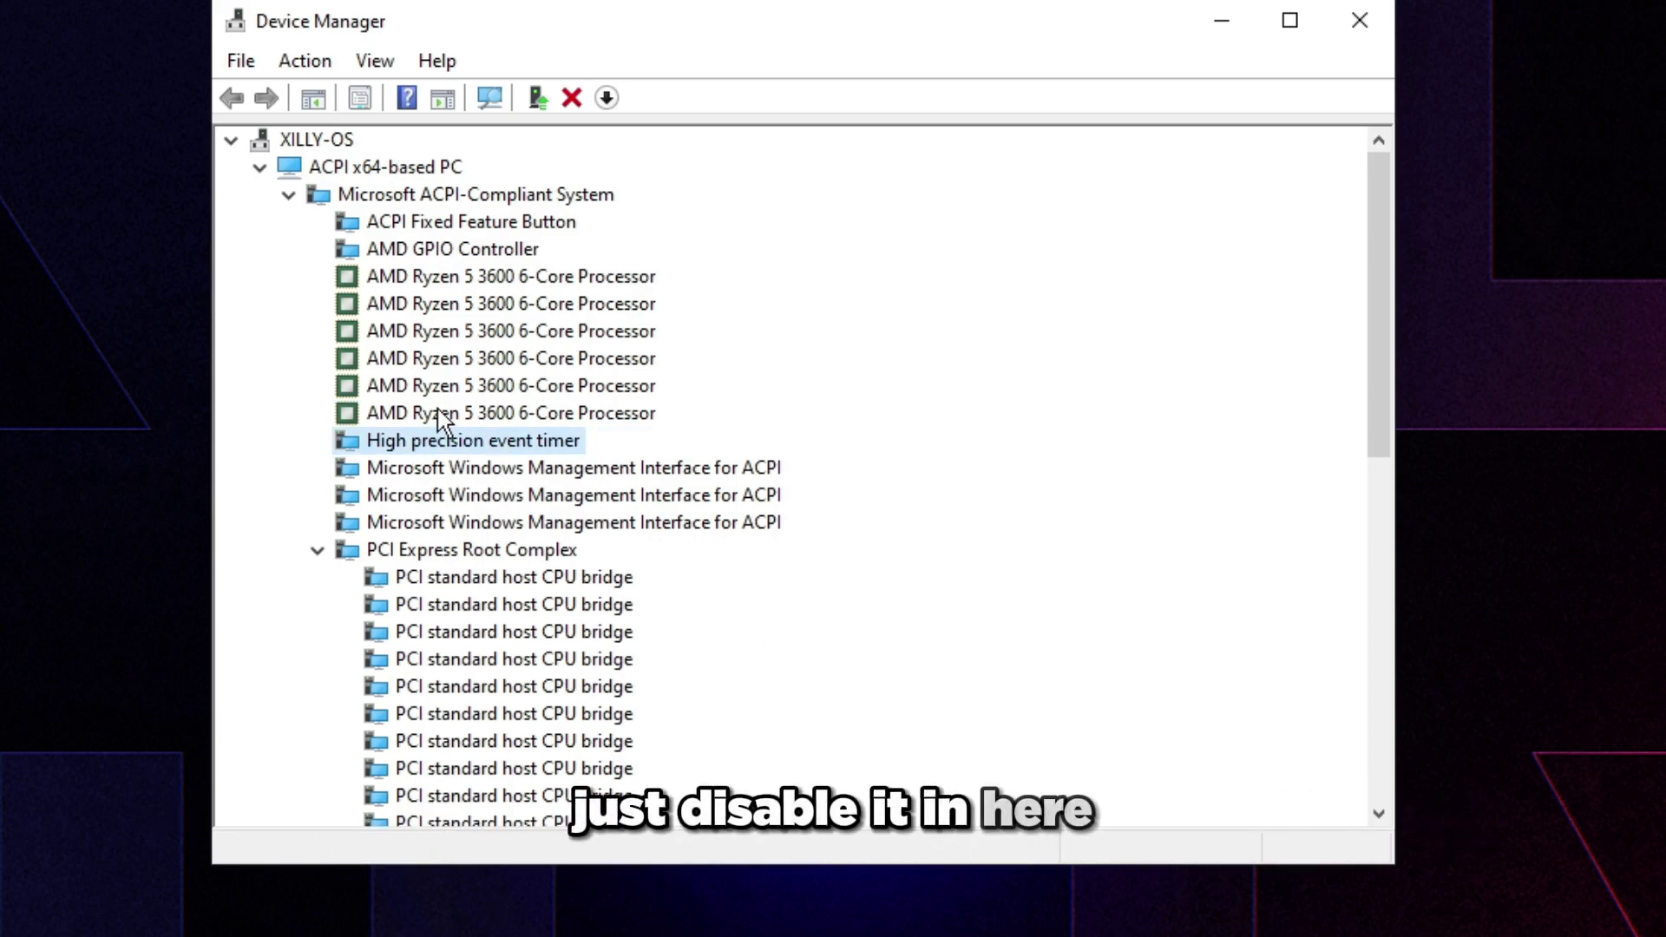
{"action": "right_click", "coordinate": [428, 441]}
{"action": "left_click", "coordinate": [439, 492]}
{"action": "left_click", "coordinate": [886, 694]}
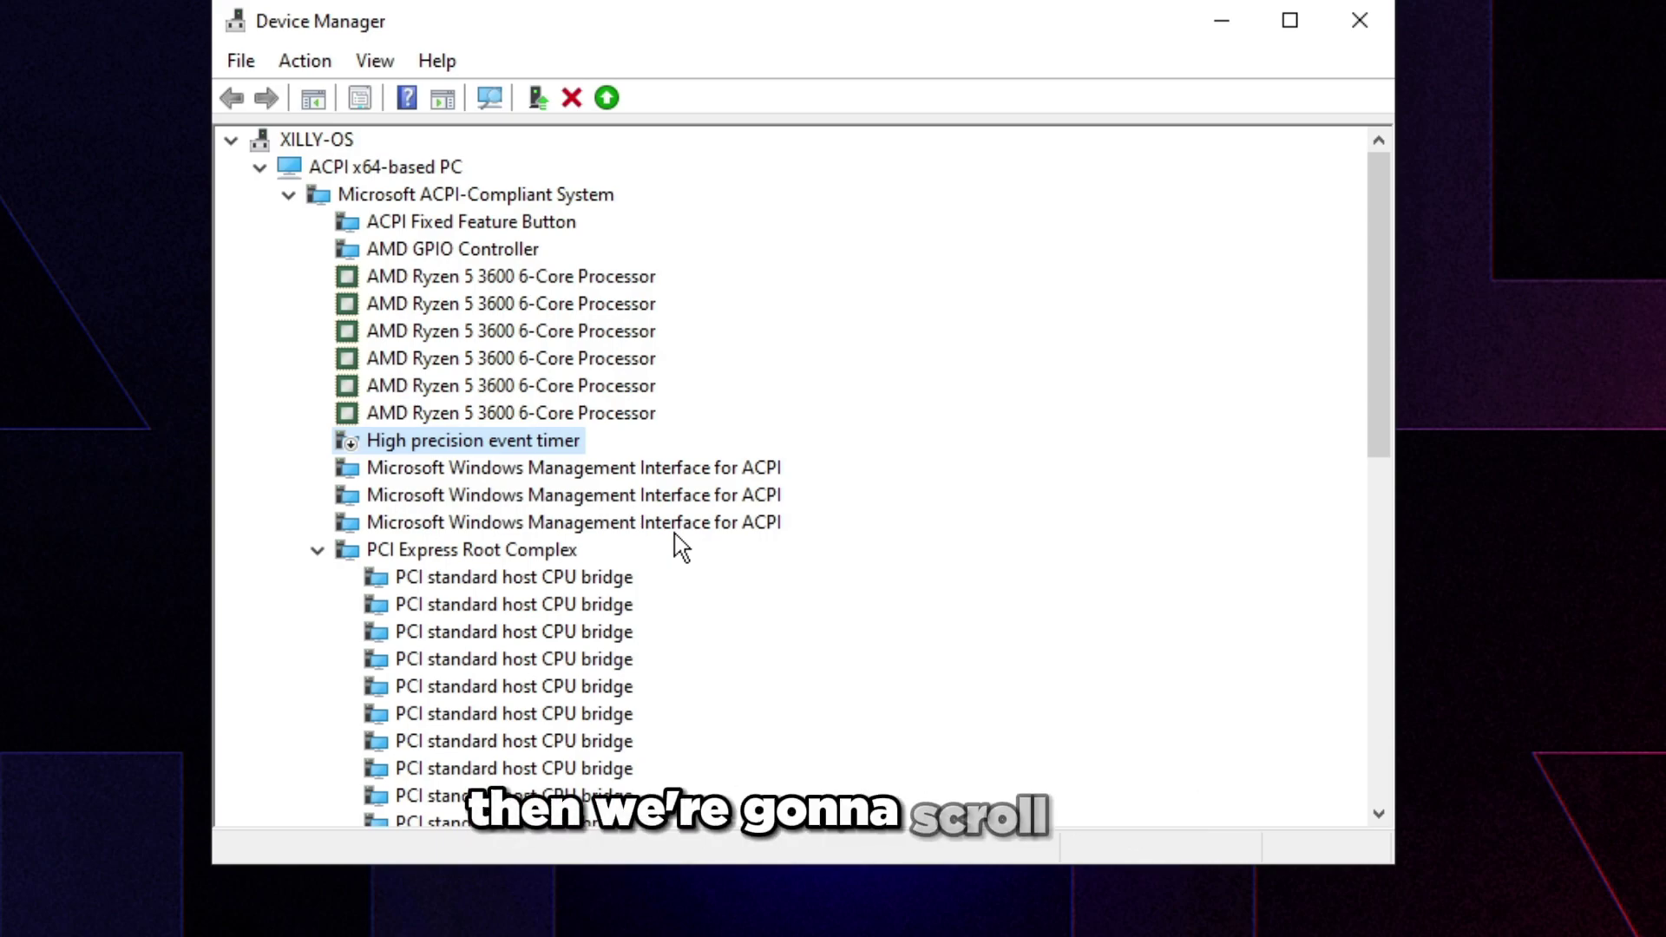
Expand the first PCI-to-PCI Bridge, its AMD USB host controller and USB Composite Device.
{"action": "scroll", "coordinate": [634, 536], "scroll_direction": "down", "scroll_amount": 1}
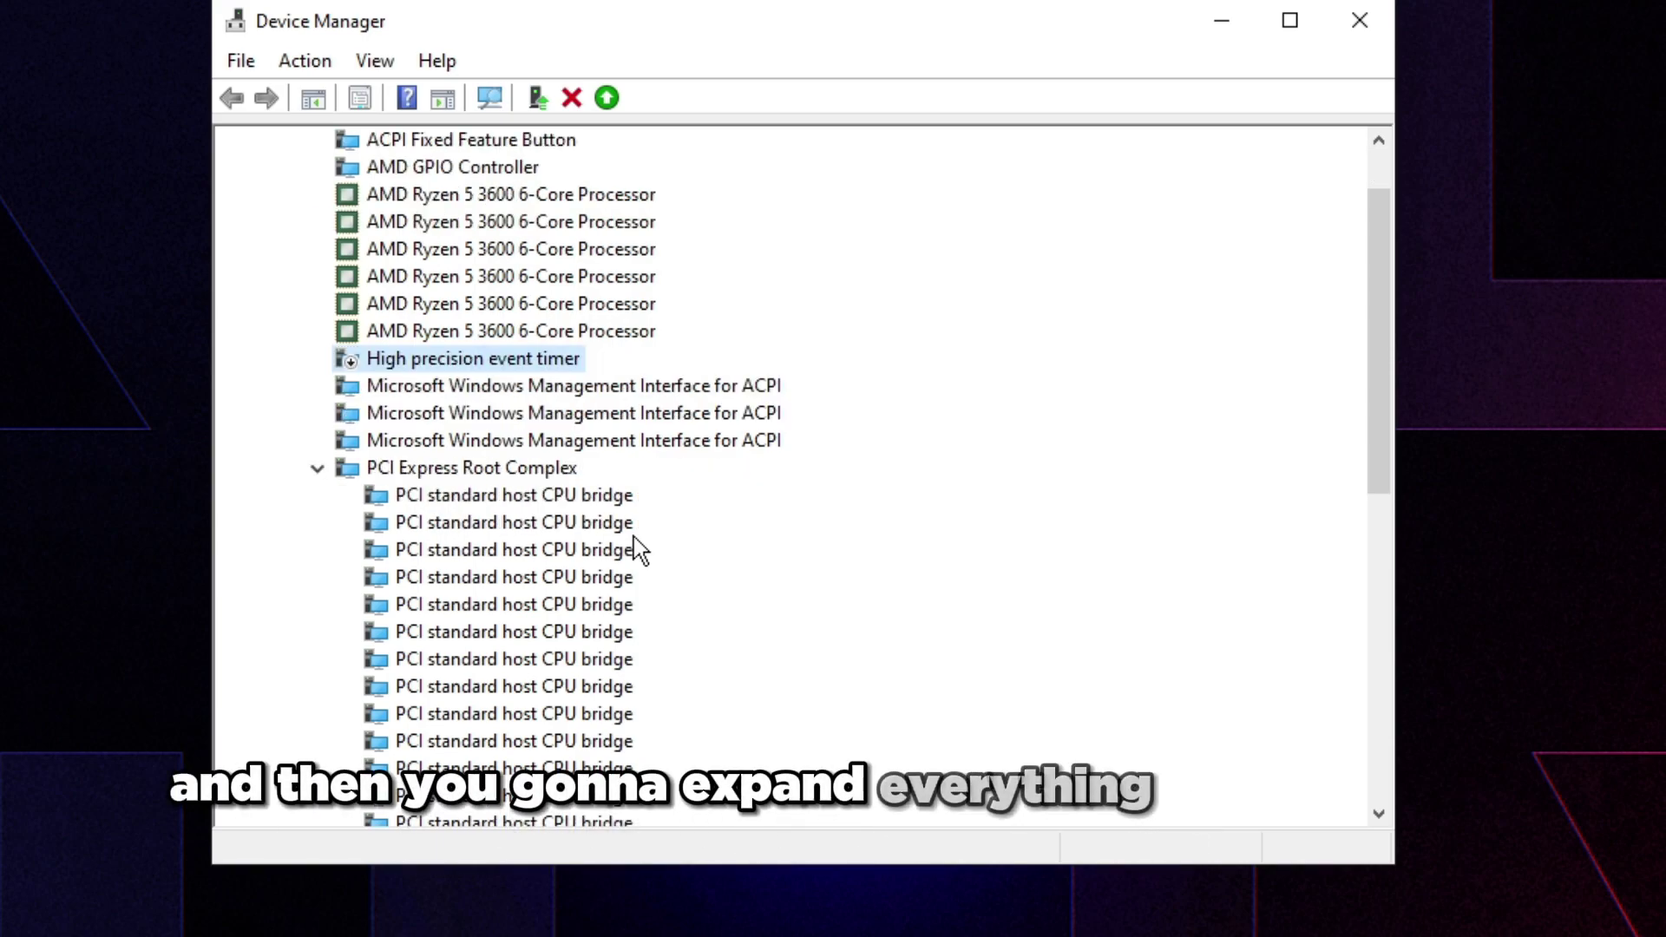
{"action": "scroll", "coordinate": [634, 536], "scroll_direction": "down", "scroll_amount": 7}
{"action": "left_click", "coordinate": [347, 386]}
{"action": "left_click", "coordinate": [375, 414]}
{"action": "left_click", "coordinate": [433, 491]}
{"action": "scroll", "coordinate": [530, 536], "scroll_direction": "down", "scroll_amount": 1}
{"action": "left_click", "coordinate": [375, 496]}
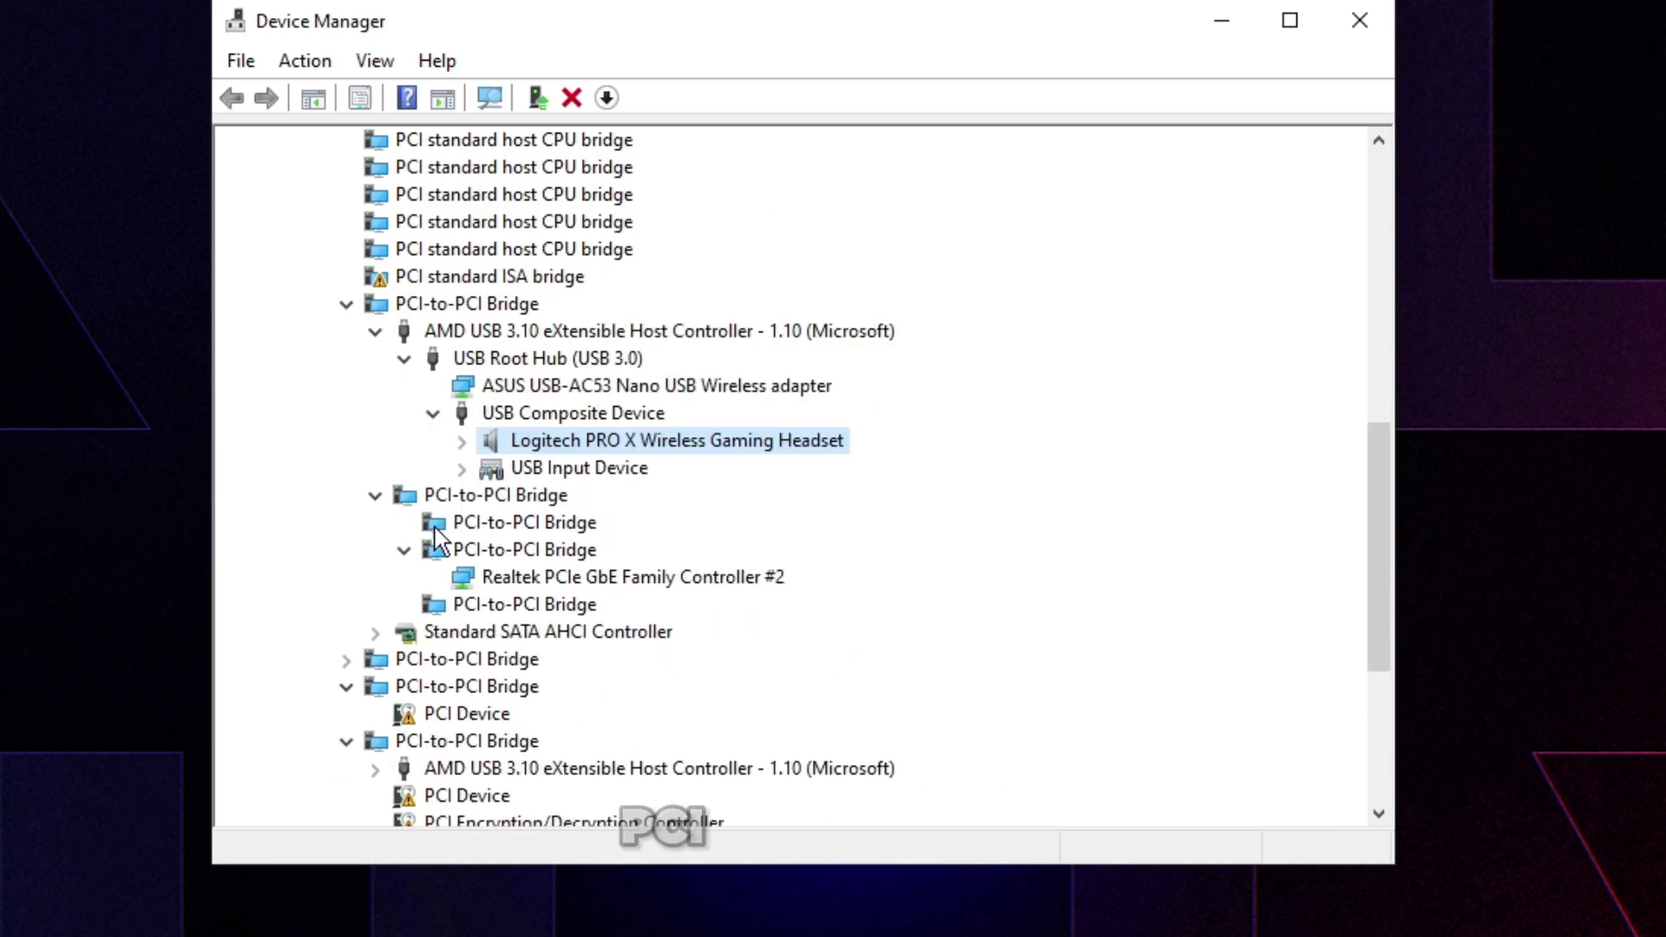
Disable the empty first child PCI-to-PCI Bridge, confirming with Y.
{"action": "left_click", "coordinate": [434, 525]}
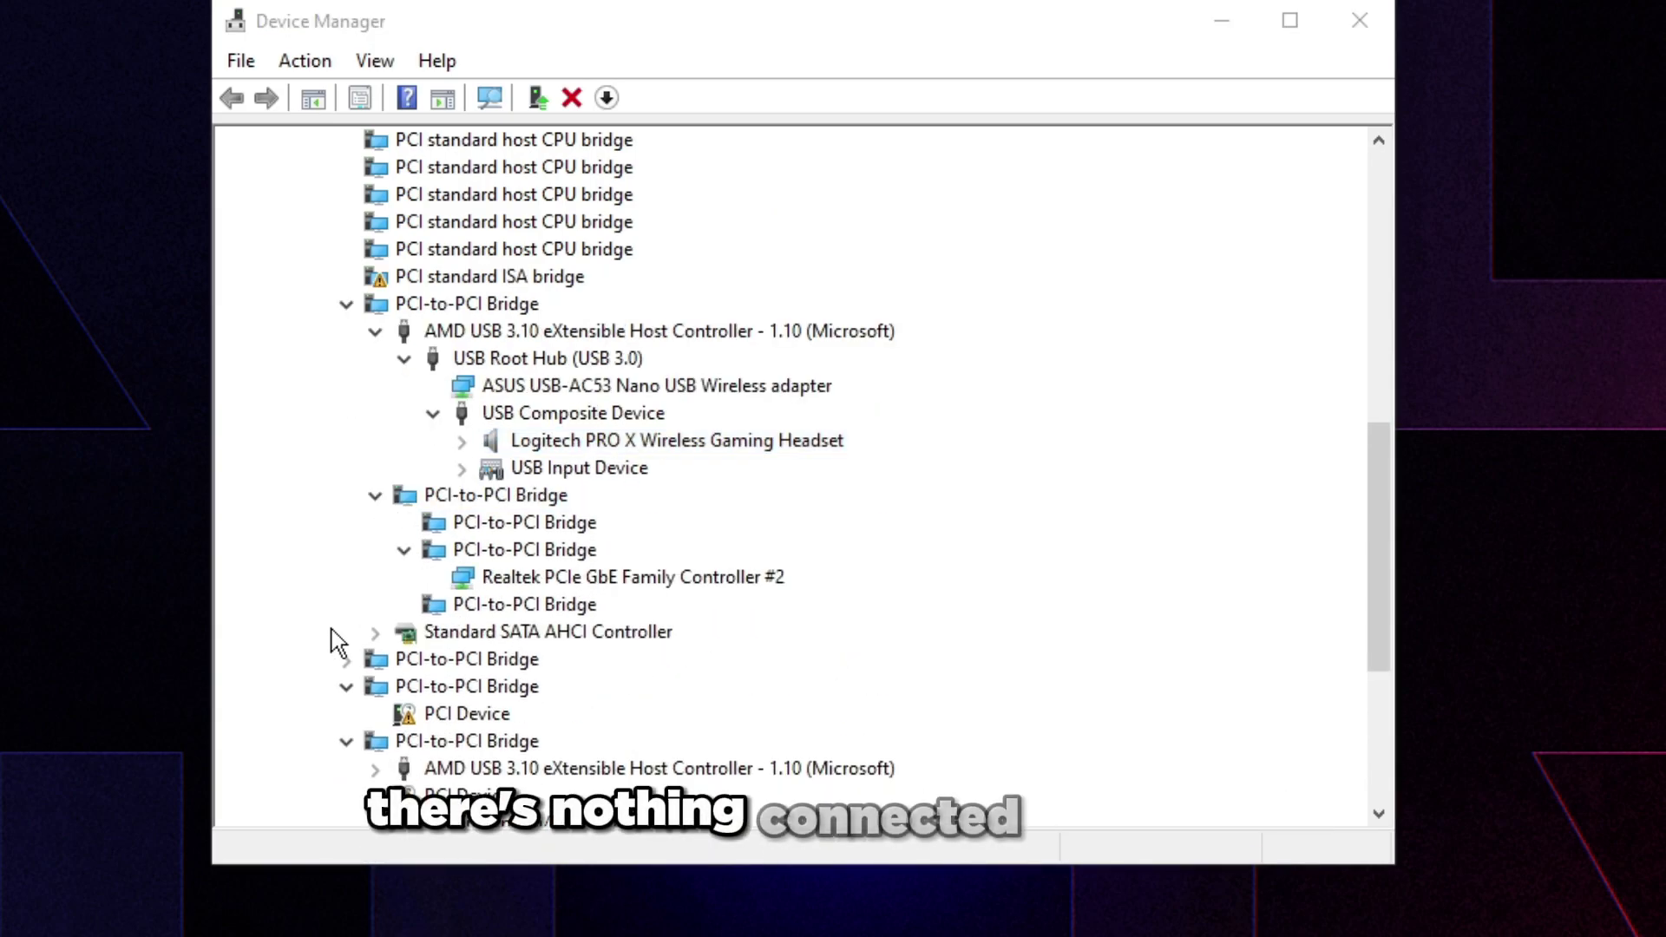
{"action": "left_click", "coordinate": [499, 528]}
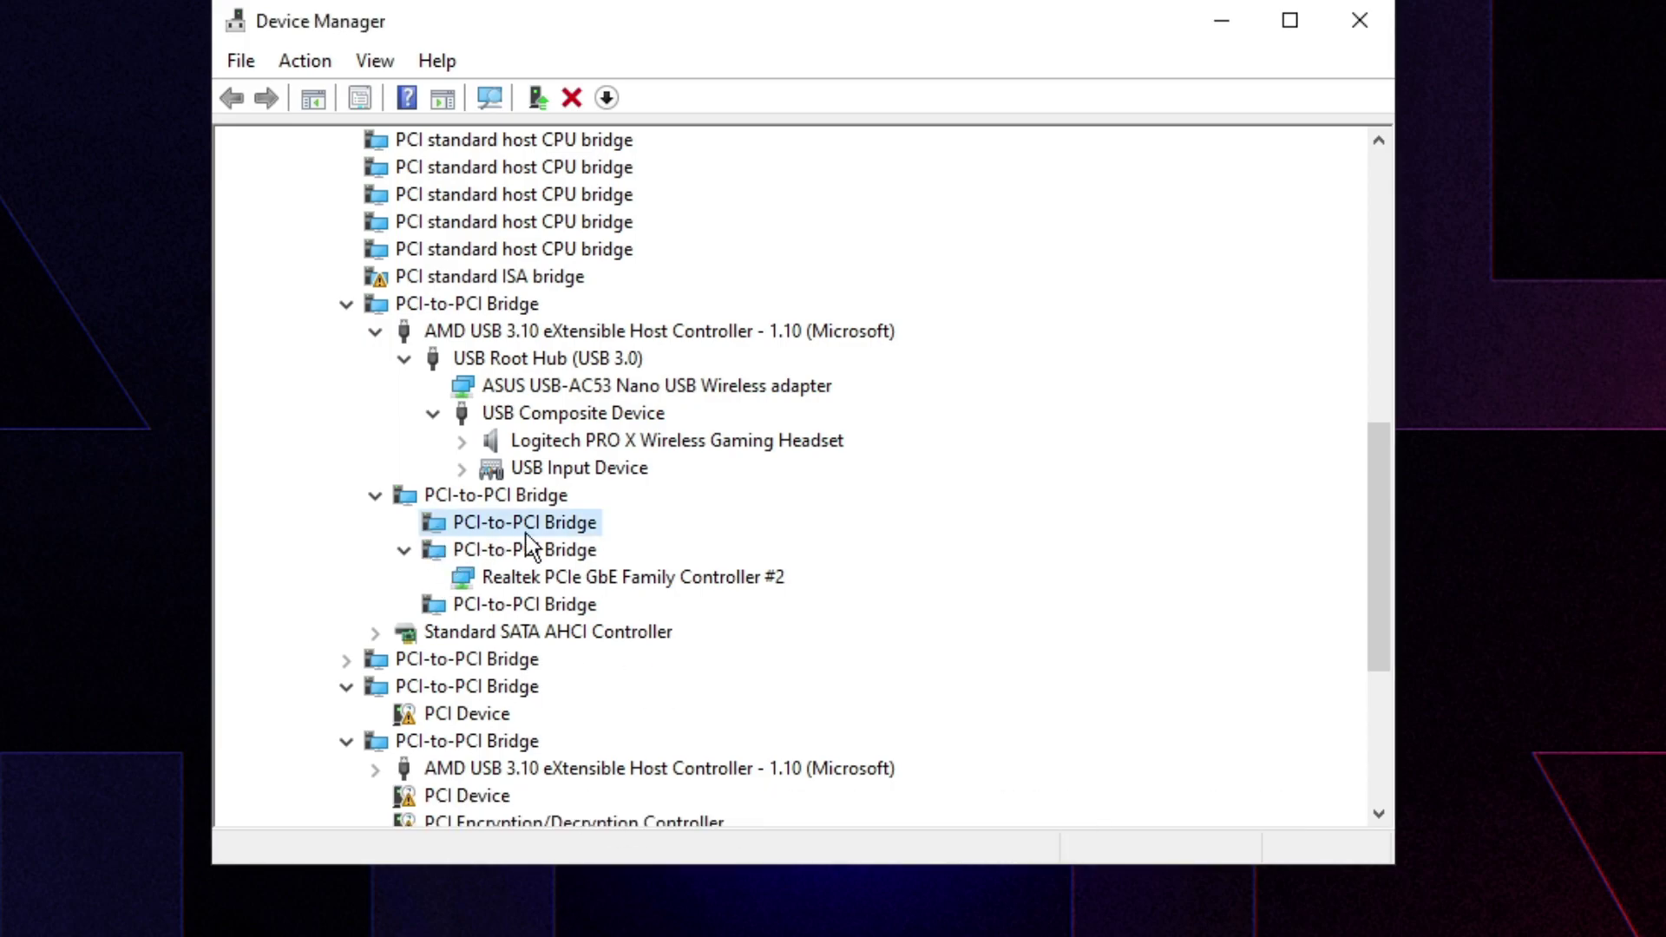
{"action": "left_click", "coordinate": [507, 555]}
{"action": "left_click", "coordinate": [471, 527]}
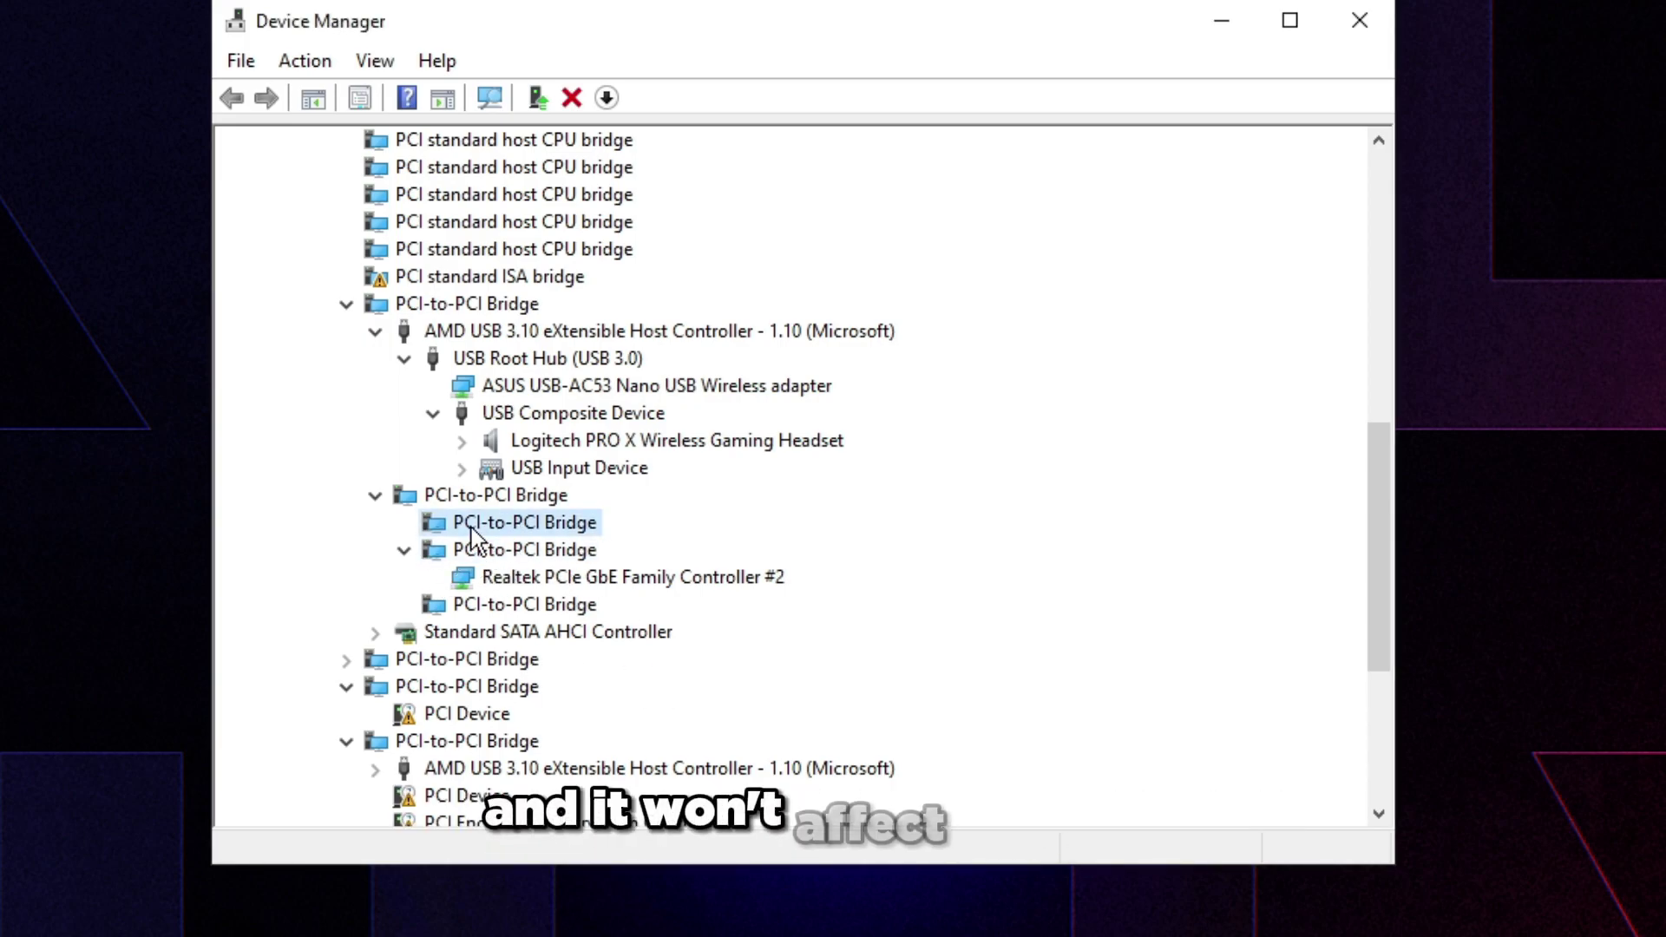
{"action": "right_click", "coordinate": [471, 527]}
{"action": "left_click", "coordinate": [580, 580]}
{"action": "key", "text": "y"}
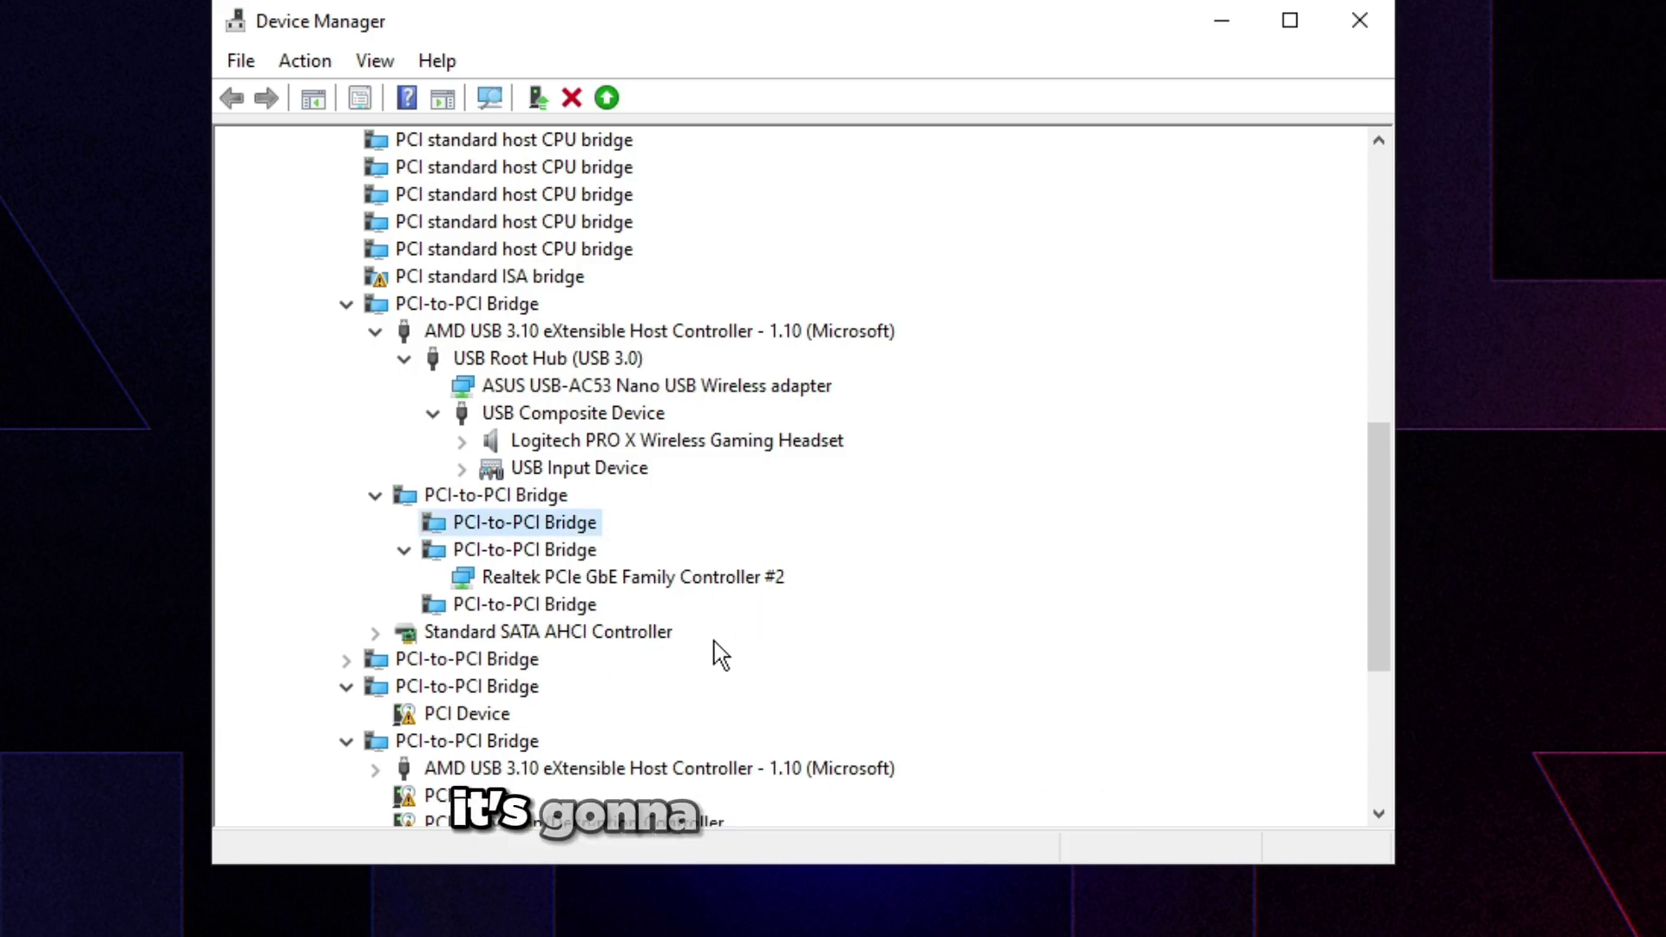
Collapse the Realtek GbE bridge and disable the last empty PCI-to-PCI Bridge.
{"action": "left_click", "coordinate": [504, 580]}
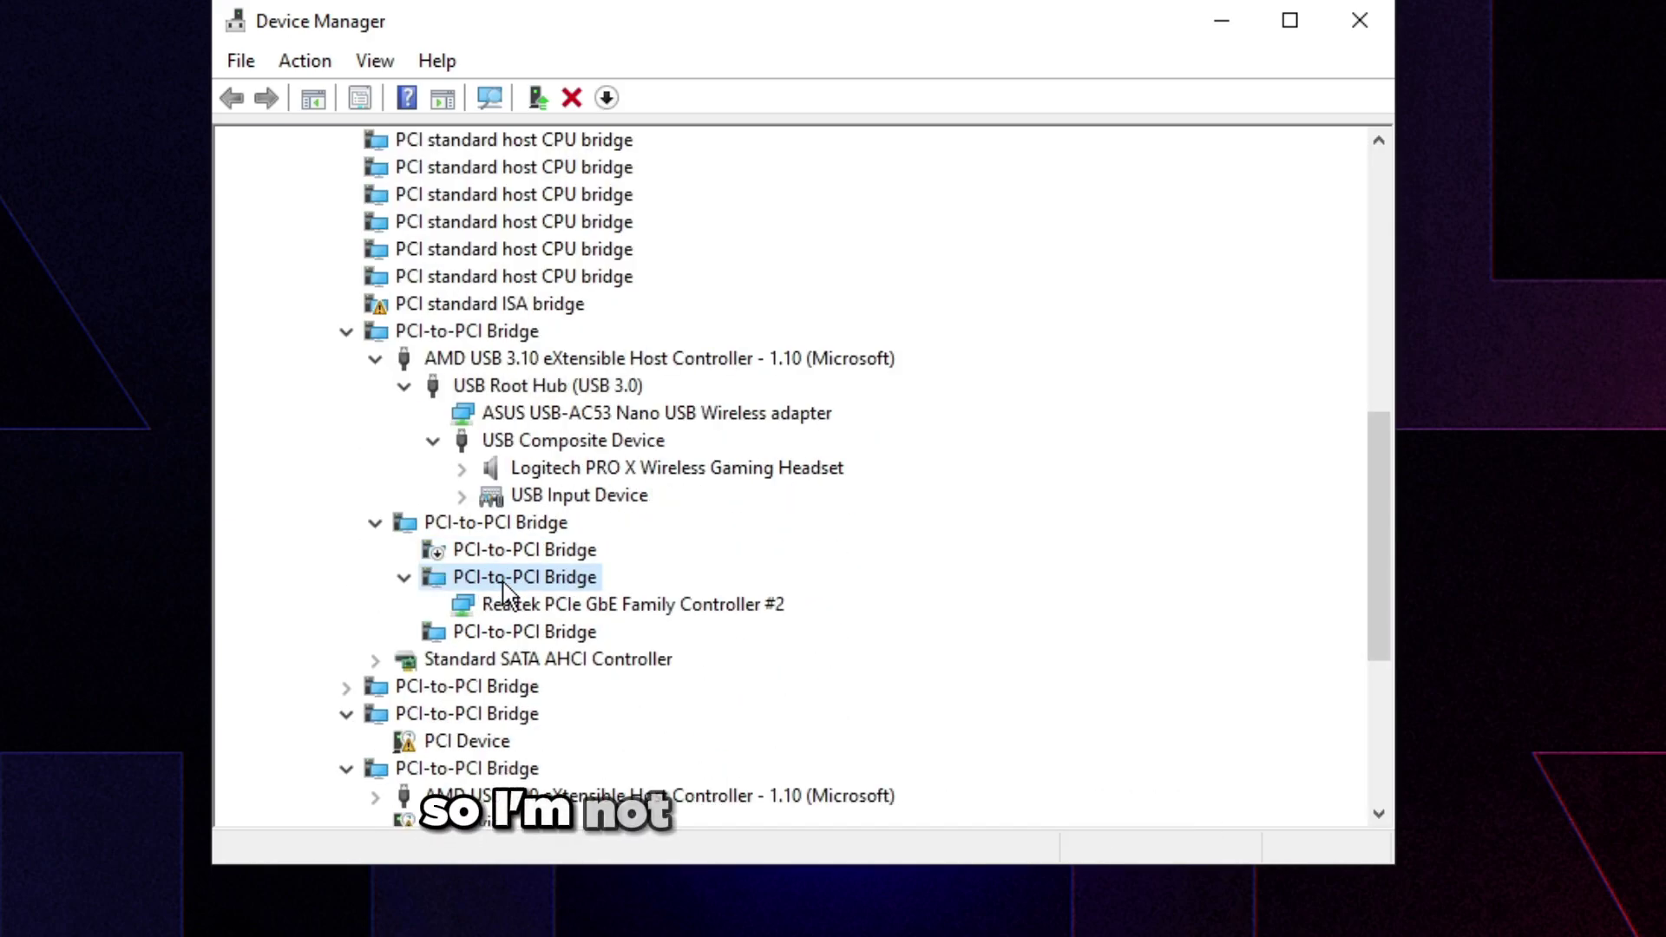
{"action": "left_click", "coordinate": [565, 607]}
{"action": "left_click", "coordinate": [442, 579]}
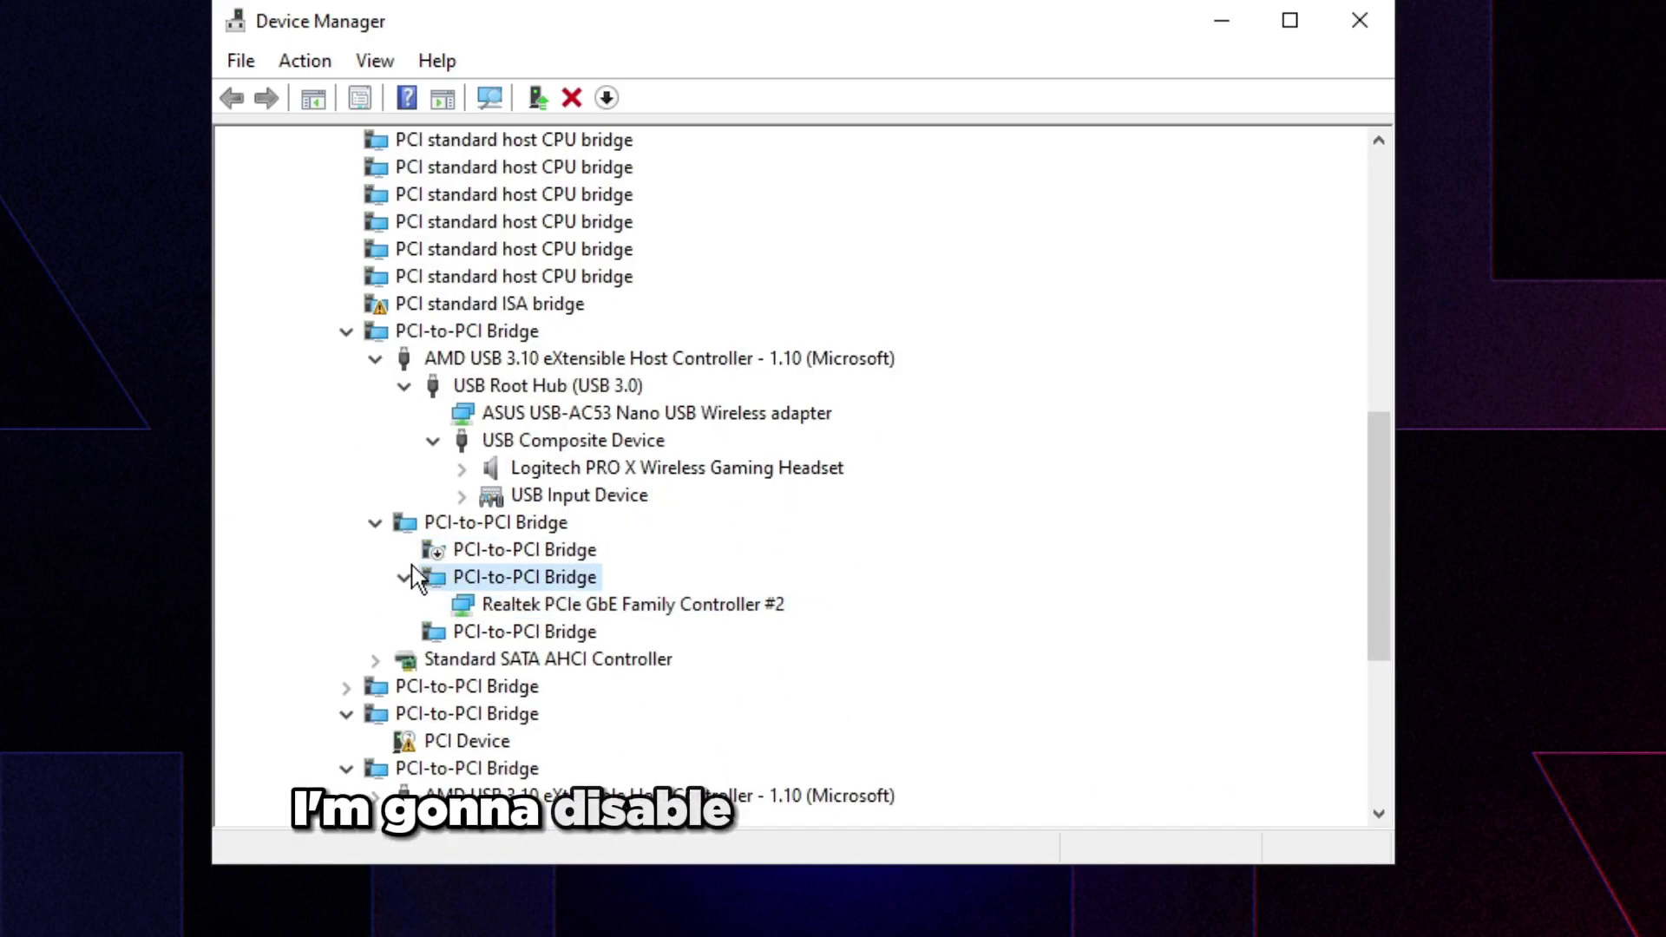
{"action": "double_click", "coordinate": [463, 579]}
{"action": "left_click", "coordinate": [459, 606]}
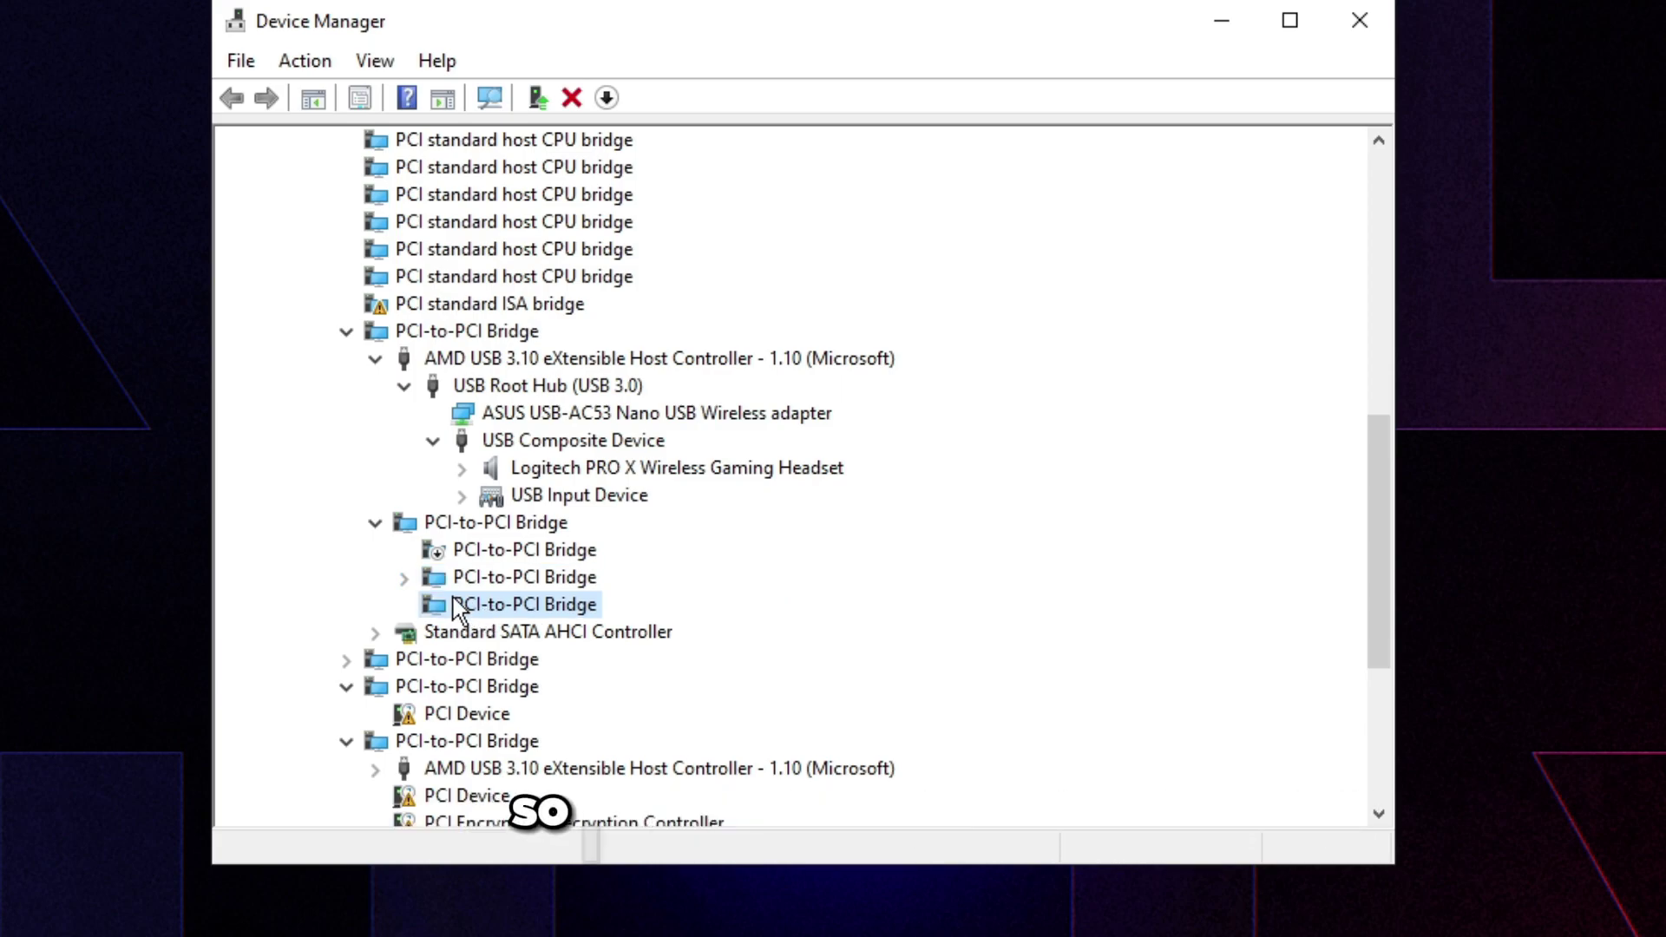
{"action": "right_click", "coordinate": [433, 604]}
{"action": "left_click", "coordinate": [520, 651]}
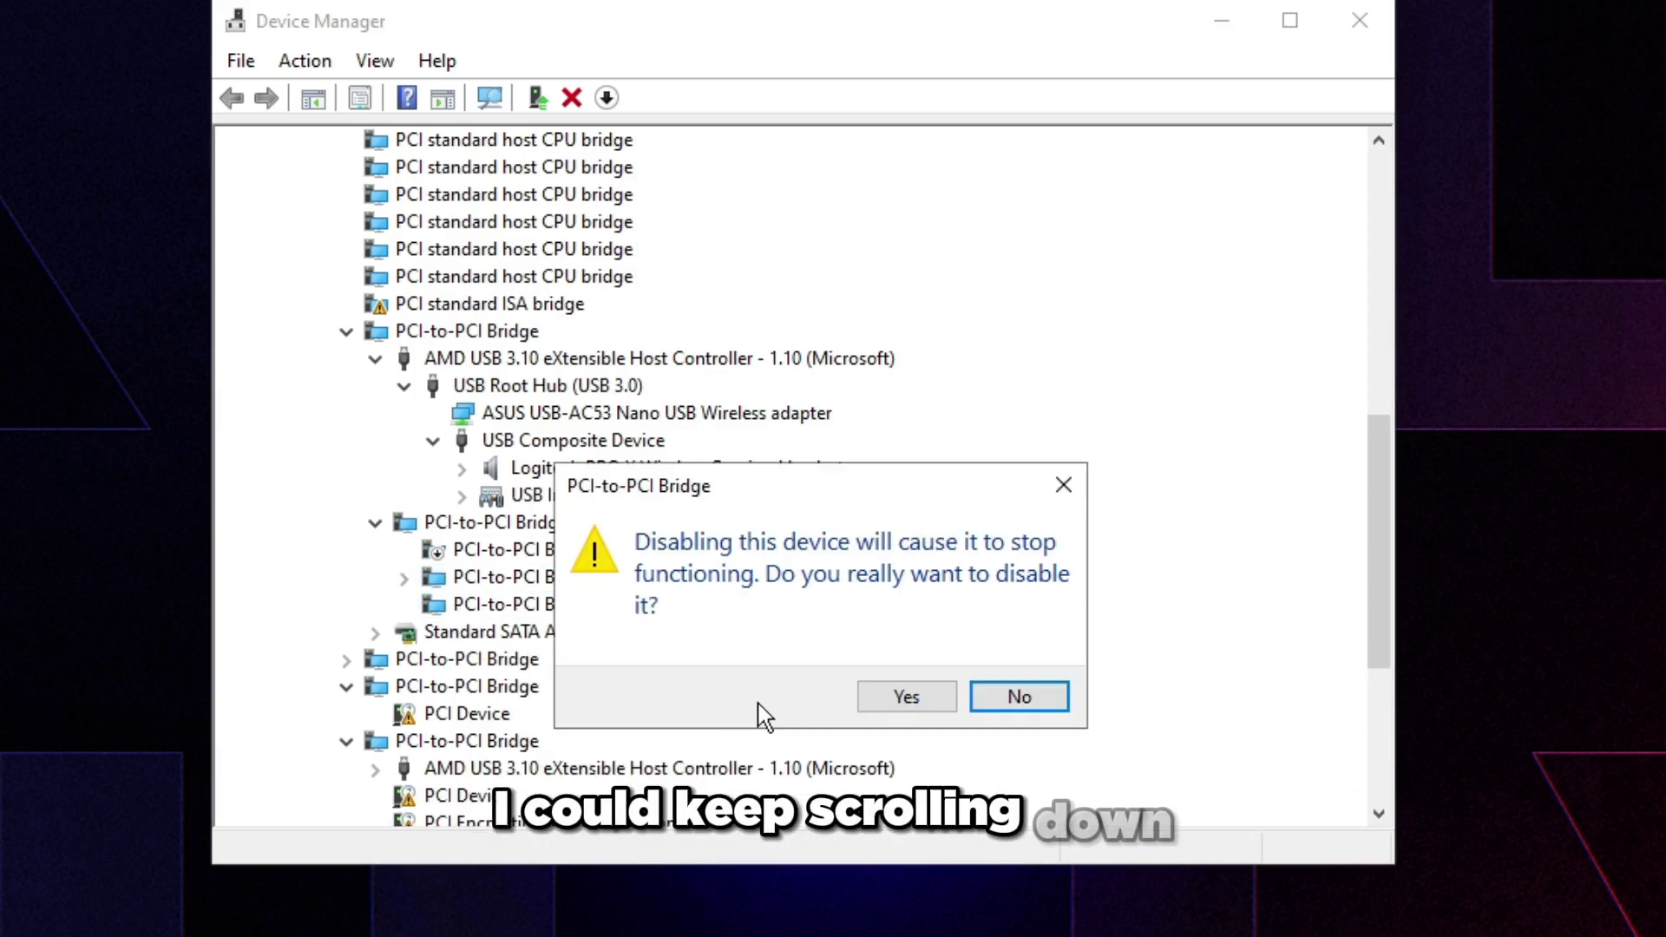
{"action": "left_click", "coordinate": [904, 695]}
Expand the Standard SATA AHCI Controller to inspect its drives, including the Samsung SSD 860 EVO.
{"action": "scroll", "coordinate": [588, 651], "scroll_direction": "down", "scroll_amount": 3}
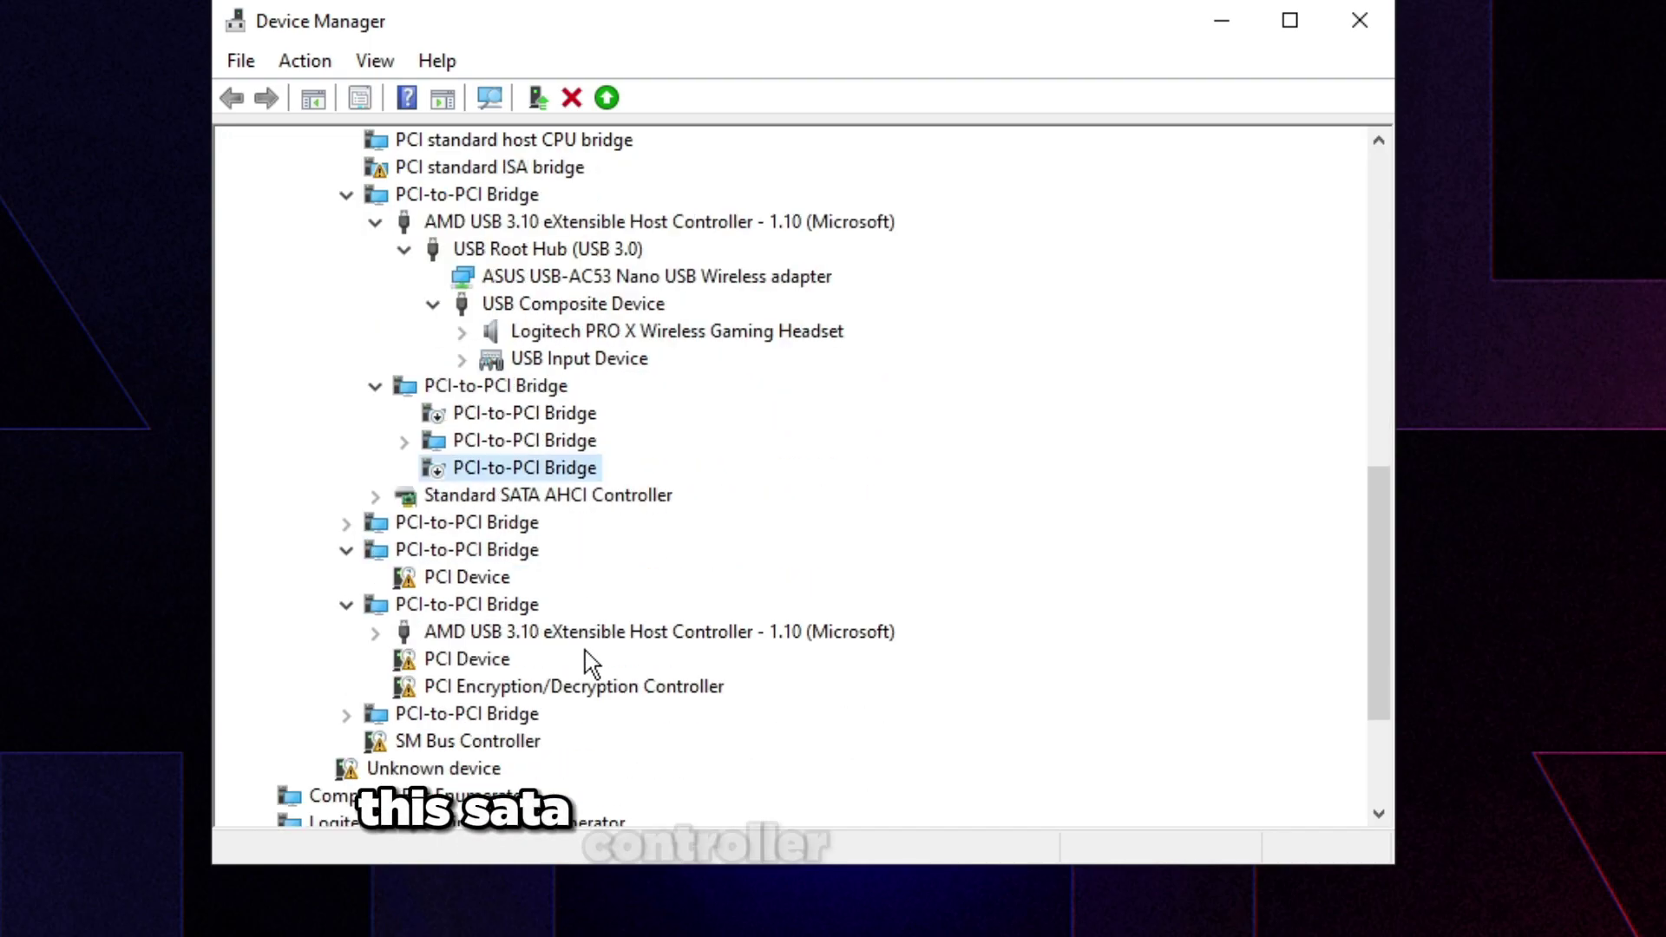
{"action": "left_click", "coordinate": [375, 495]}
{"action": "left_click", "coordinate": [468, 525]}
{"action": "left_click", "coordinate": [442, 496]}
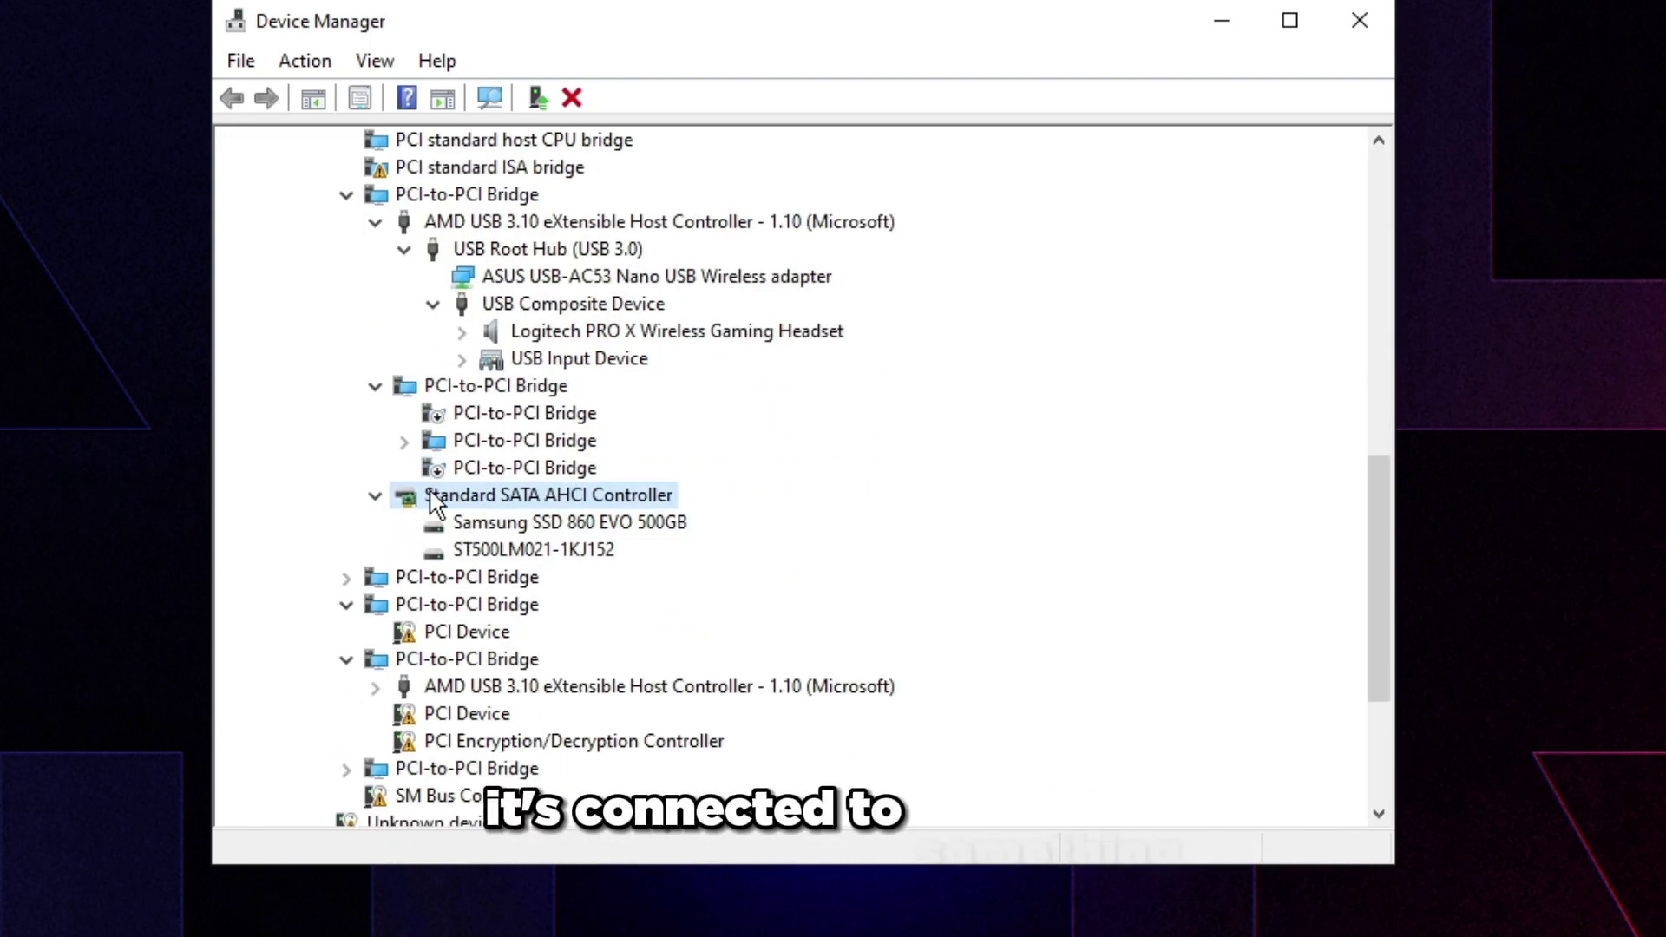
{"action": "key", "text": "Down"}
{"action": "key", "text": "Down"}
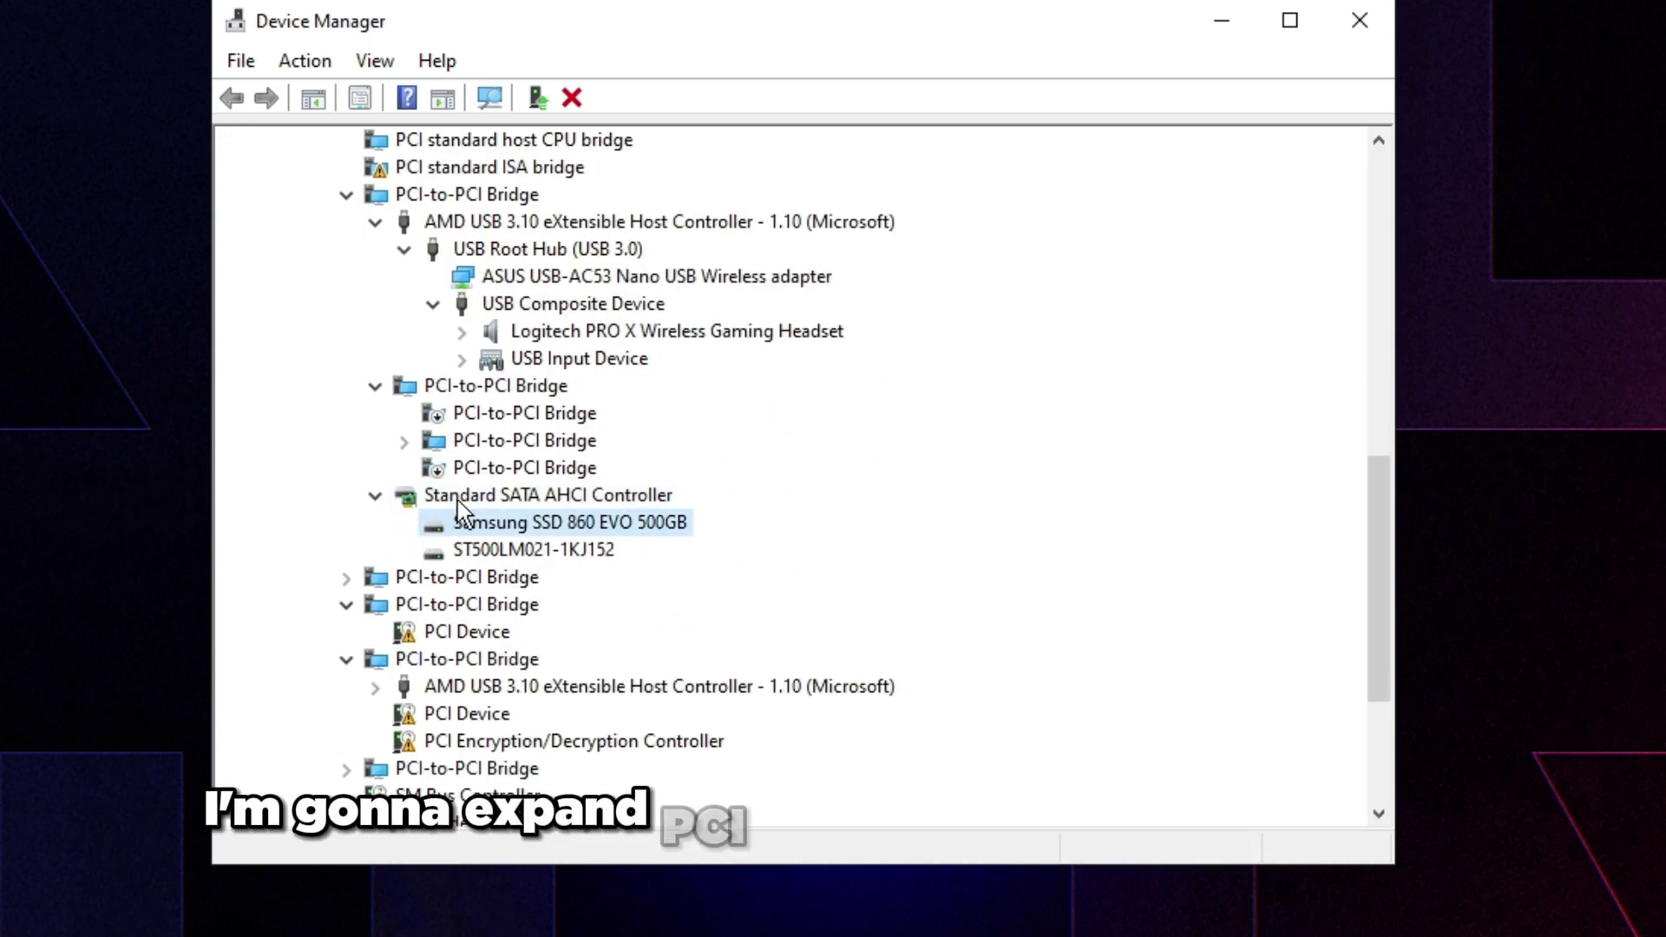
{"action": "left_click", "coordinate": [477, 501]}
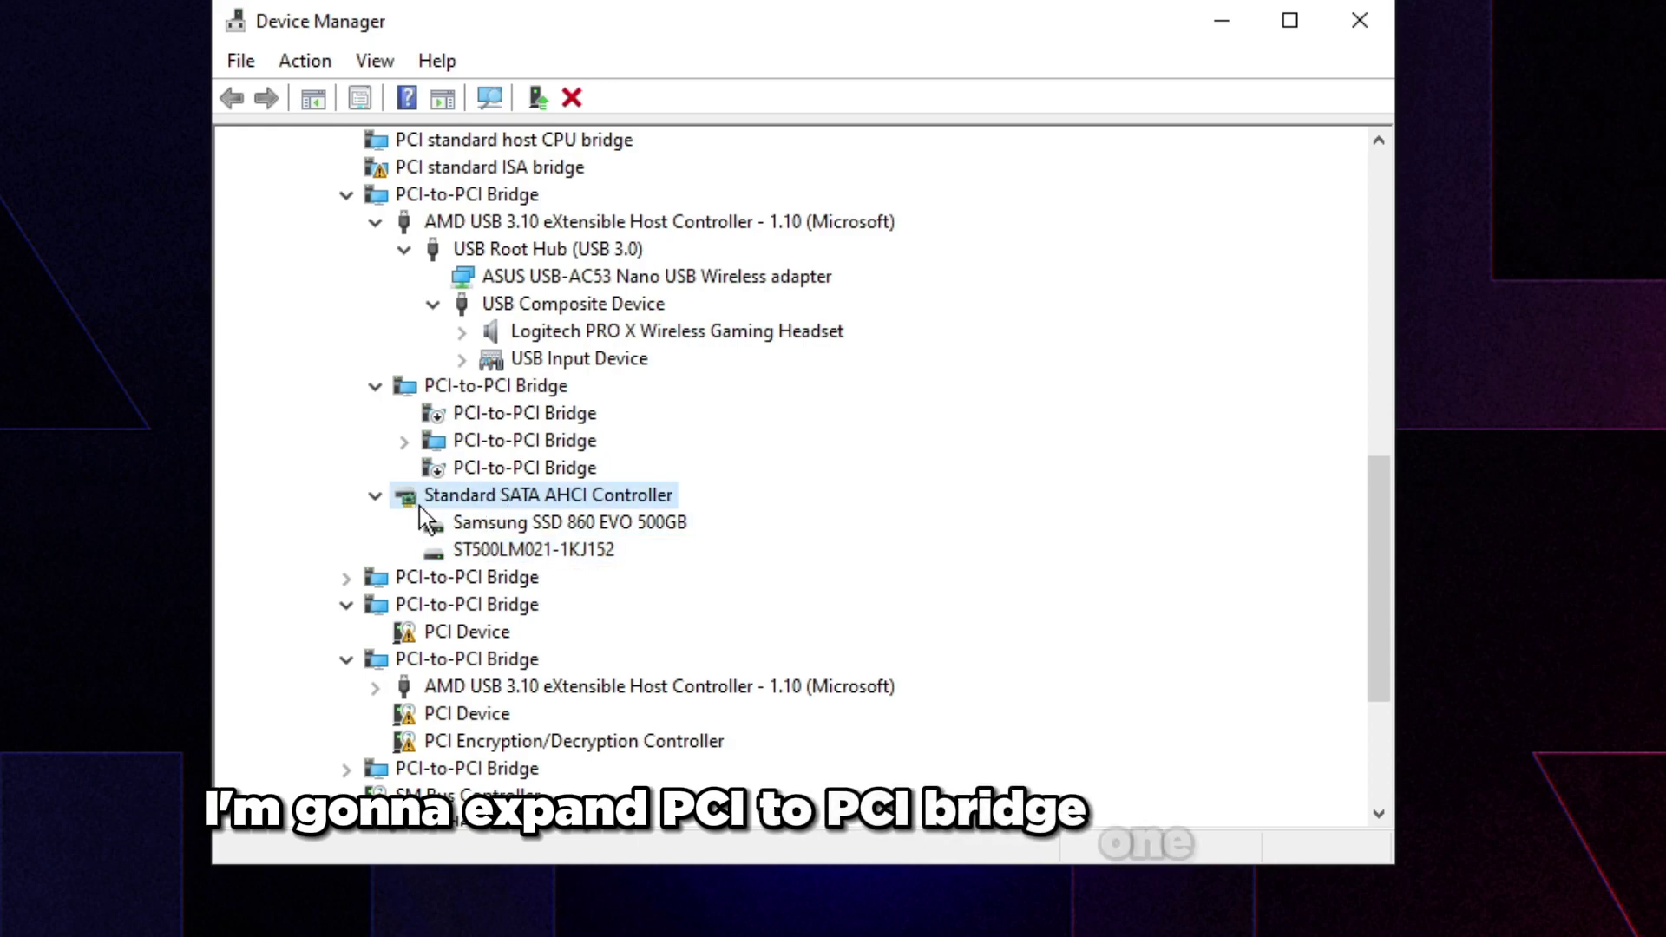
Expand the next PCI-to-PCI Bridge and select its High Definition Audio Controller.
{"action": "left_click", "coordinate": [421, 579]}
{"action": "left_click", "coordinate": [346, 578]}
{"action": "scroll", "coordinate": [398, 618], "scroll_direction": "down", "scroll_amount": 1}
{"action": "left_click", "coordinate": [488, 524]}
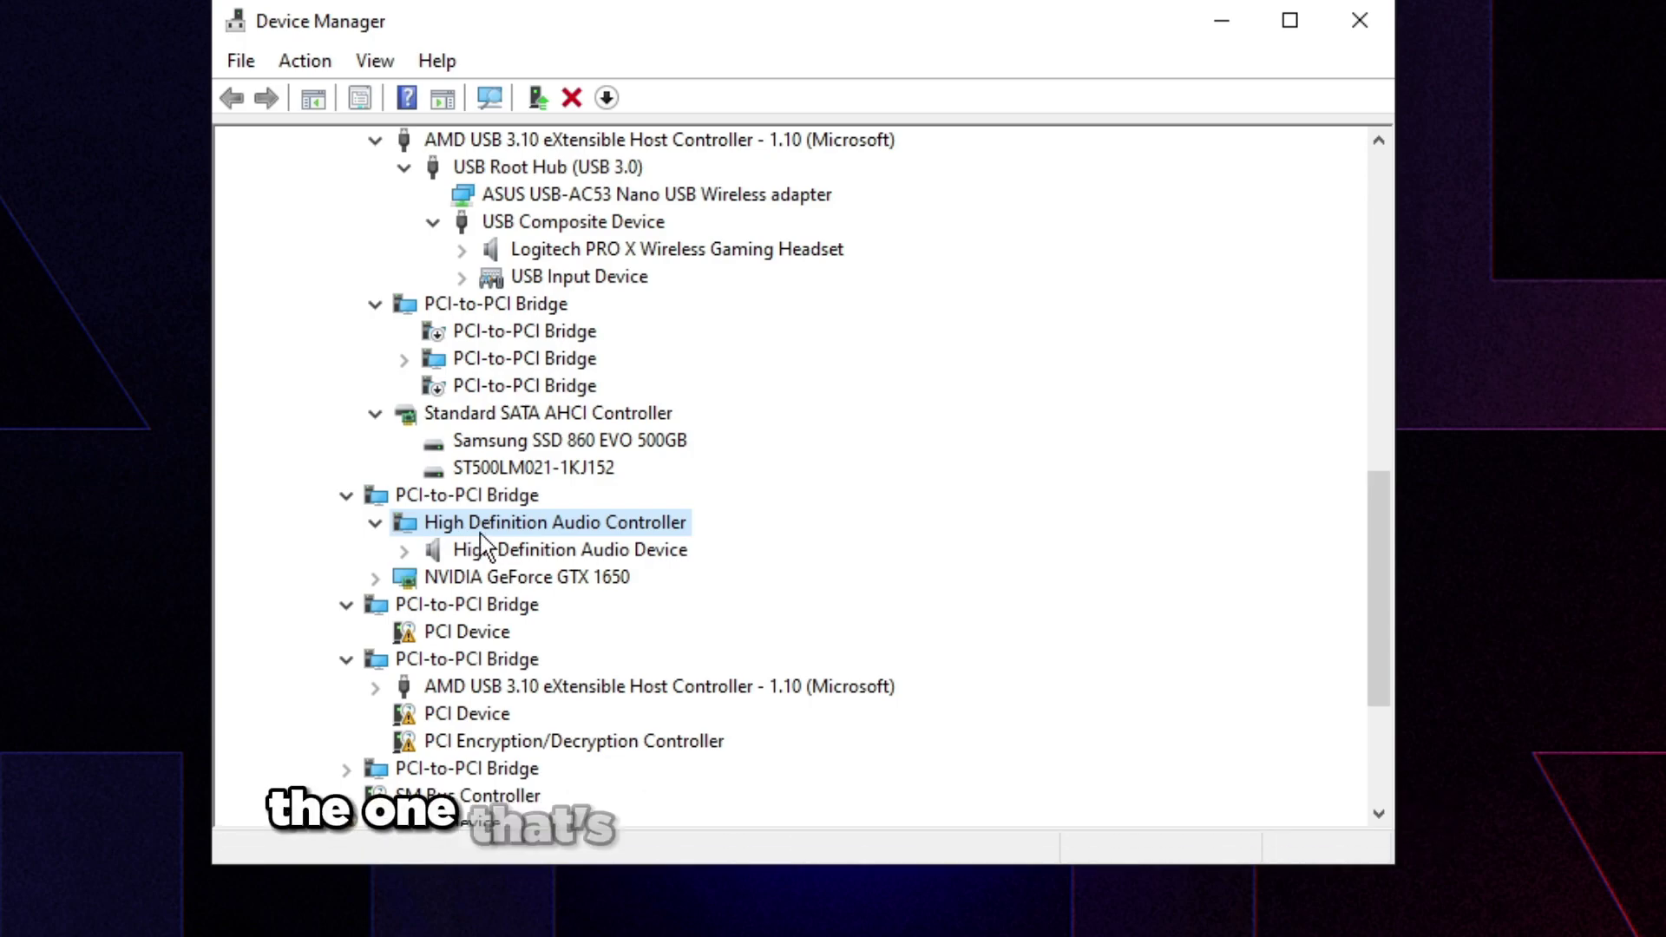
Disable the High Definition Audio Controller.
{"action": "right_click", "coordinate": [477, 526]}
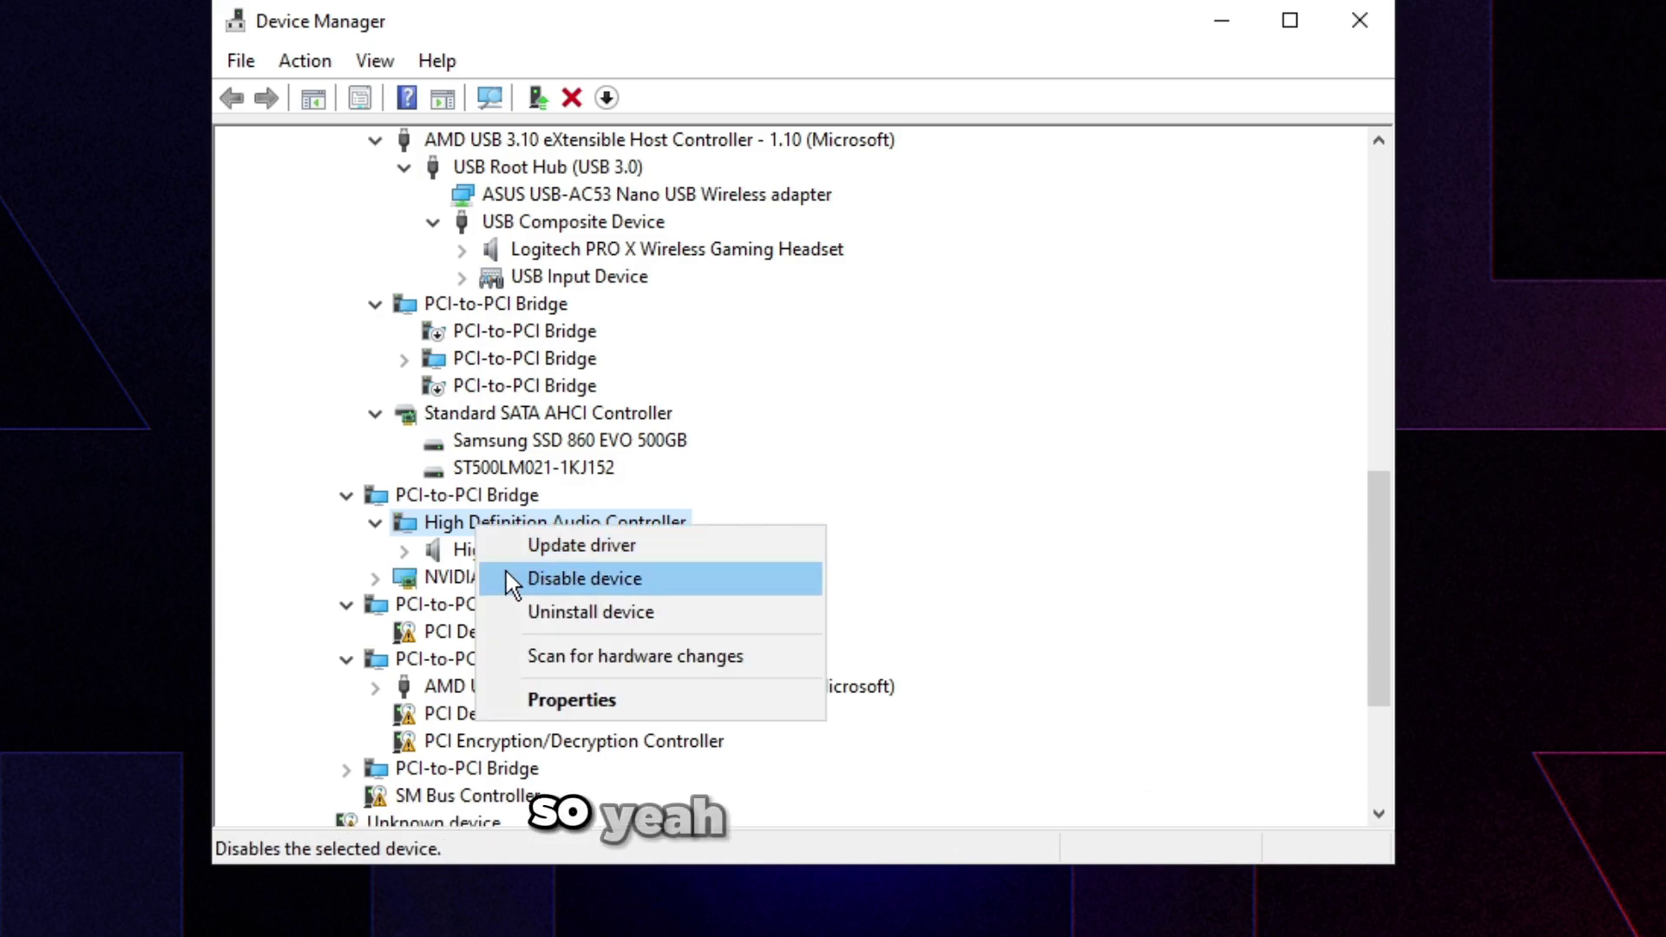
{"action": "left_click", "coordinate": [589, 583]}
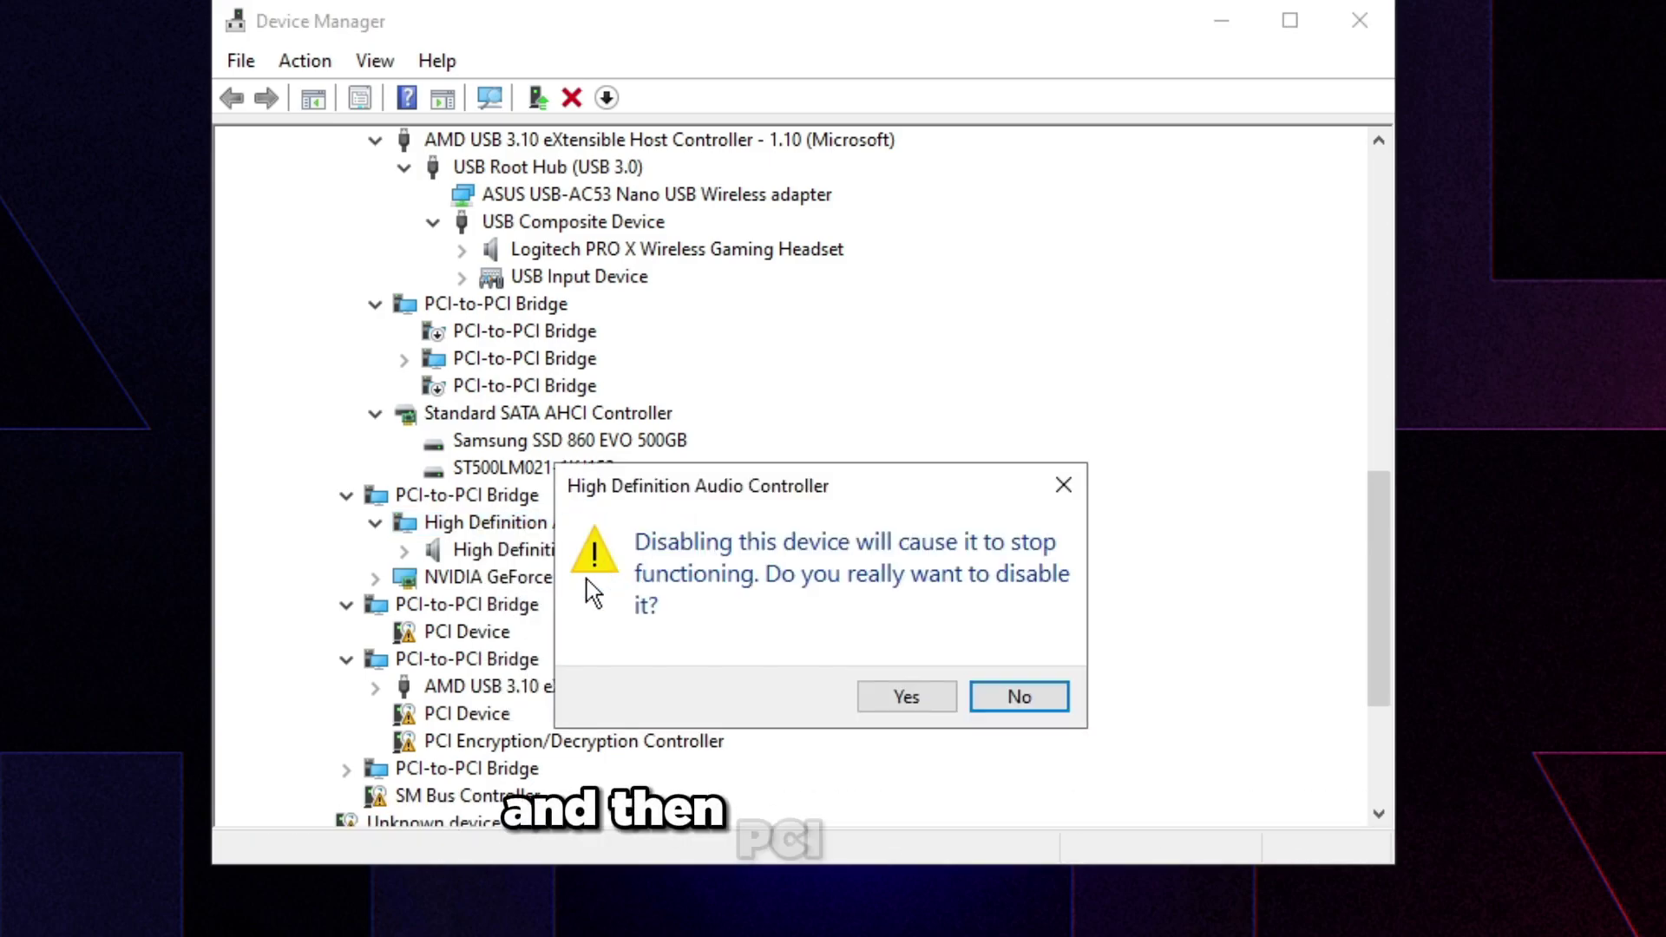
{"action": "left_click", "coordinate": [938, 698]}
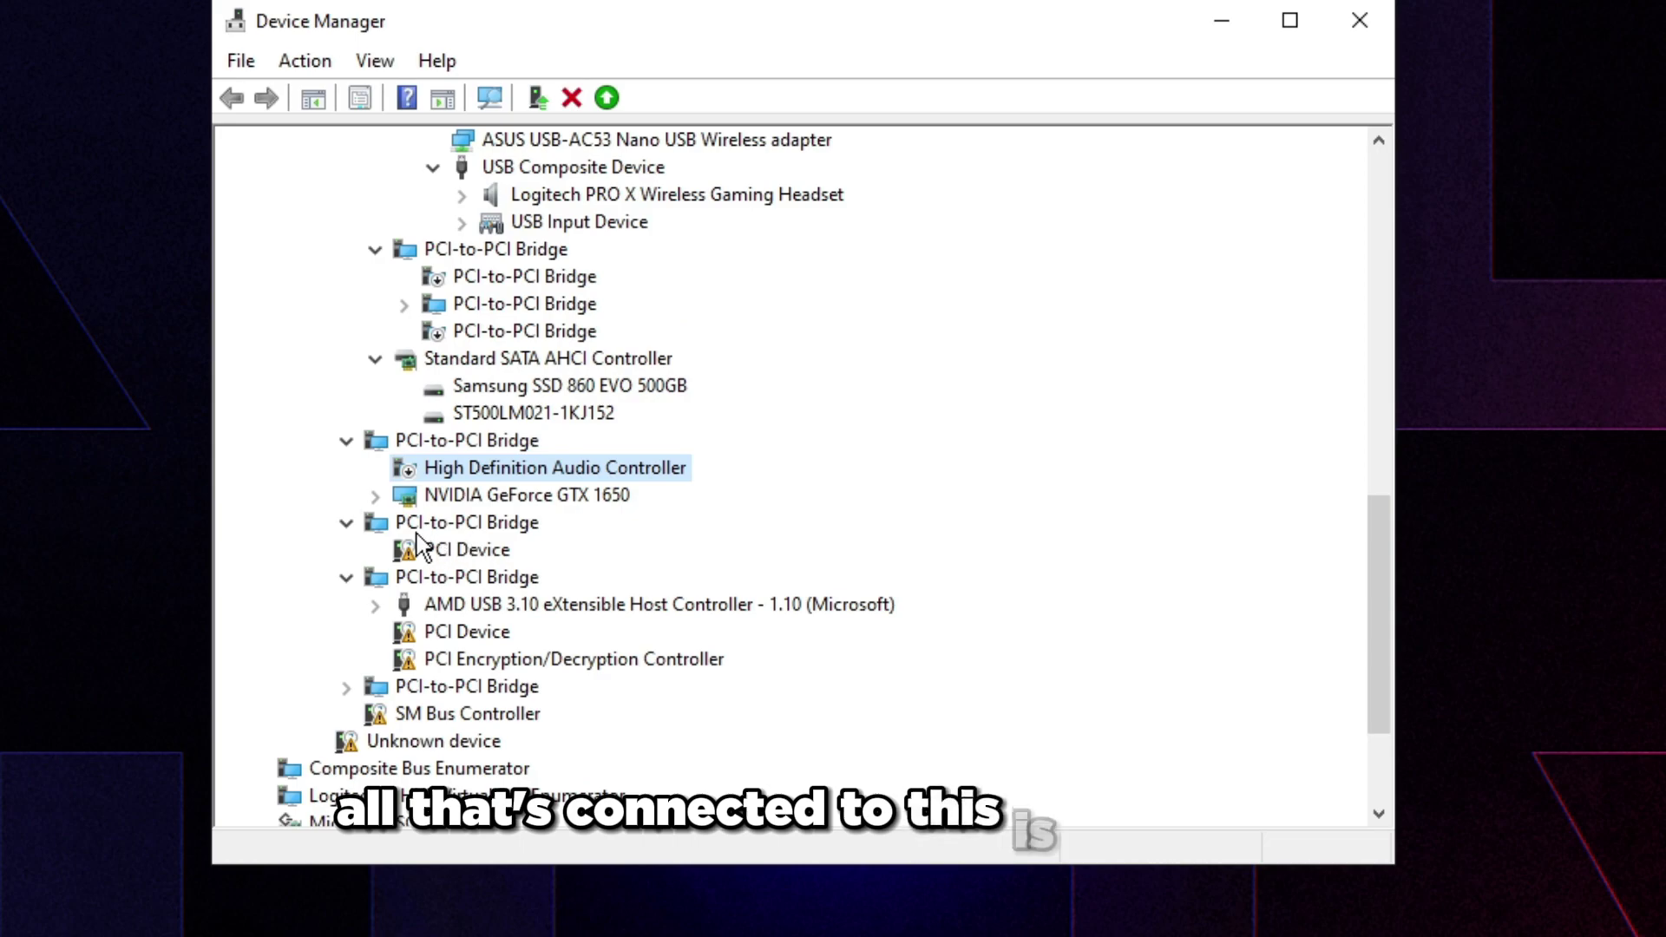
Disable the PCI-to-PCI Bridge that holds only a PCI Device.
{"action": "left_click", "coordinate": [419, 528]}
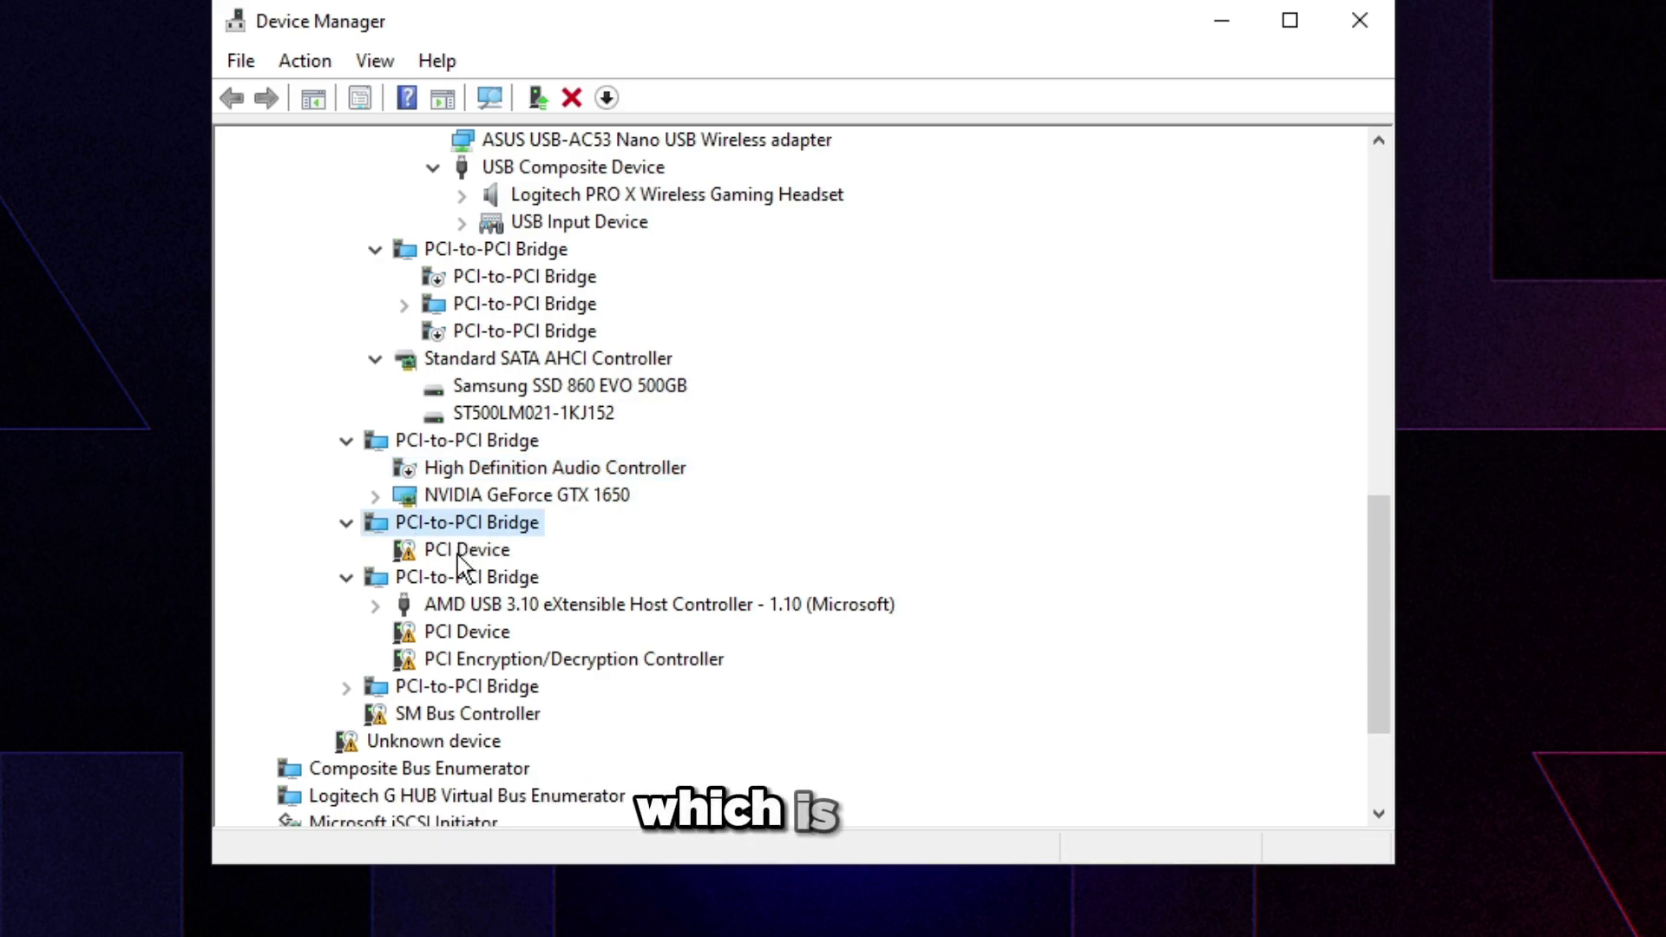
{"action": "left_click", "coordinate": [454, 552]}
{"action": "left_click", "coordinate": [448, 535]}
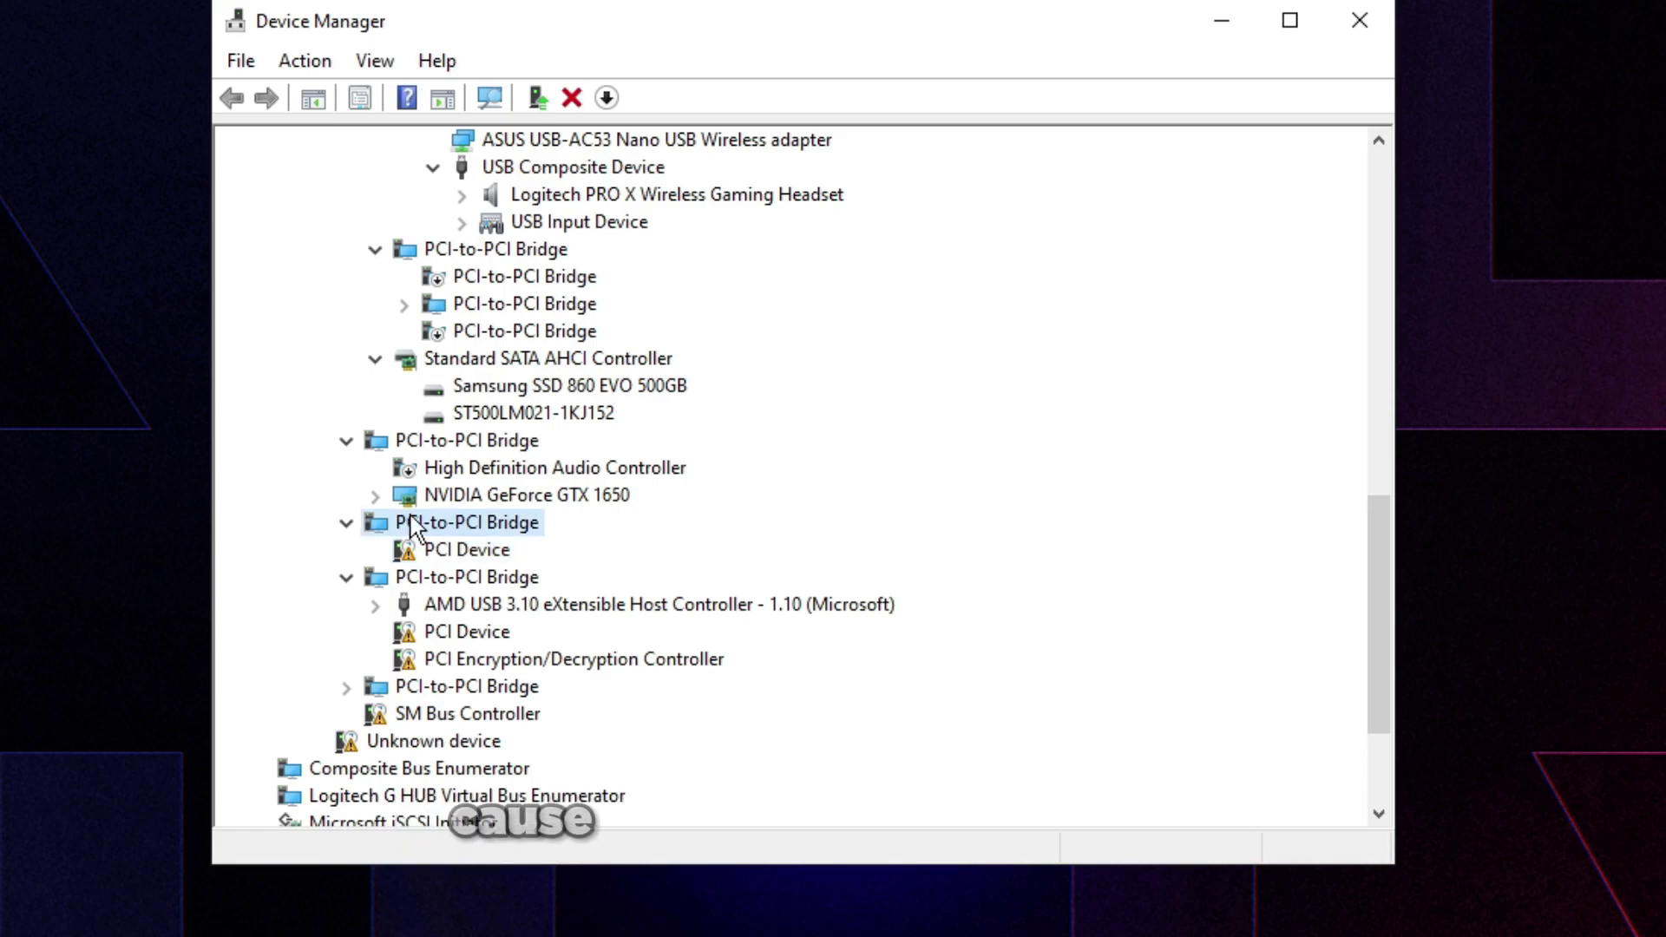
{"action": "right_click", "coordinate": [414, 525]}
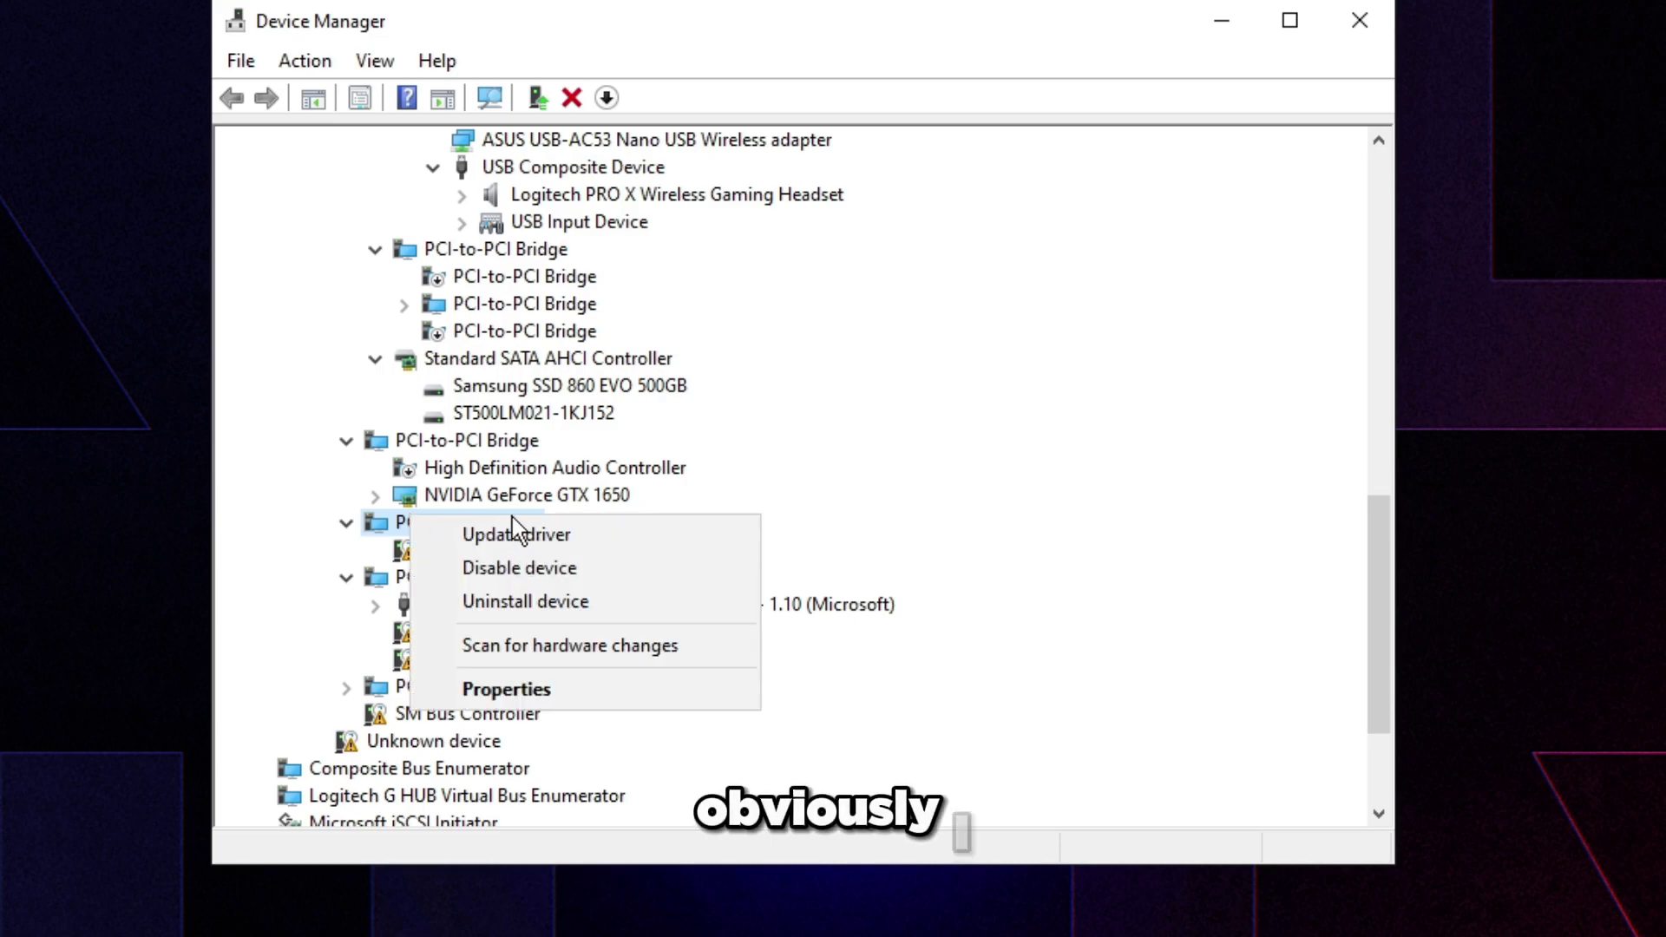
{"action": "left_click", "coordinate": [544, 573]}
{"action": "left_click", "coordinate": [905, 697]}
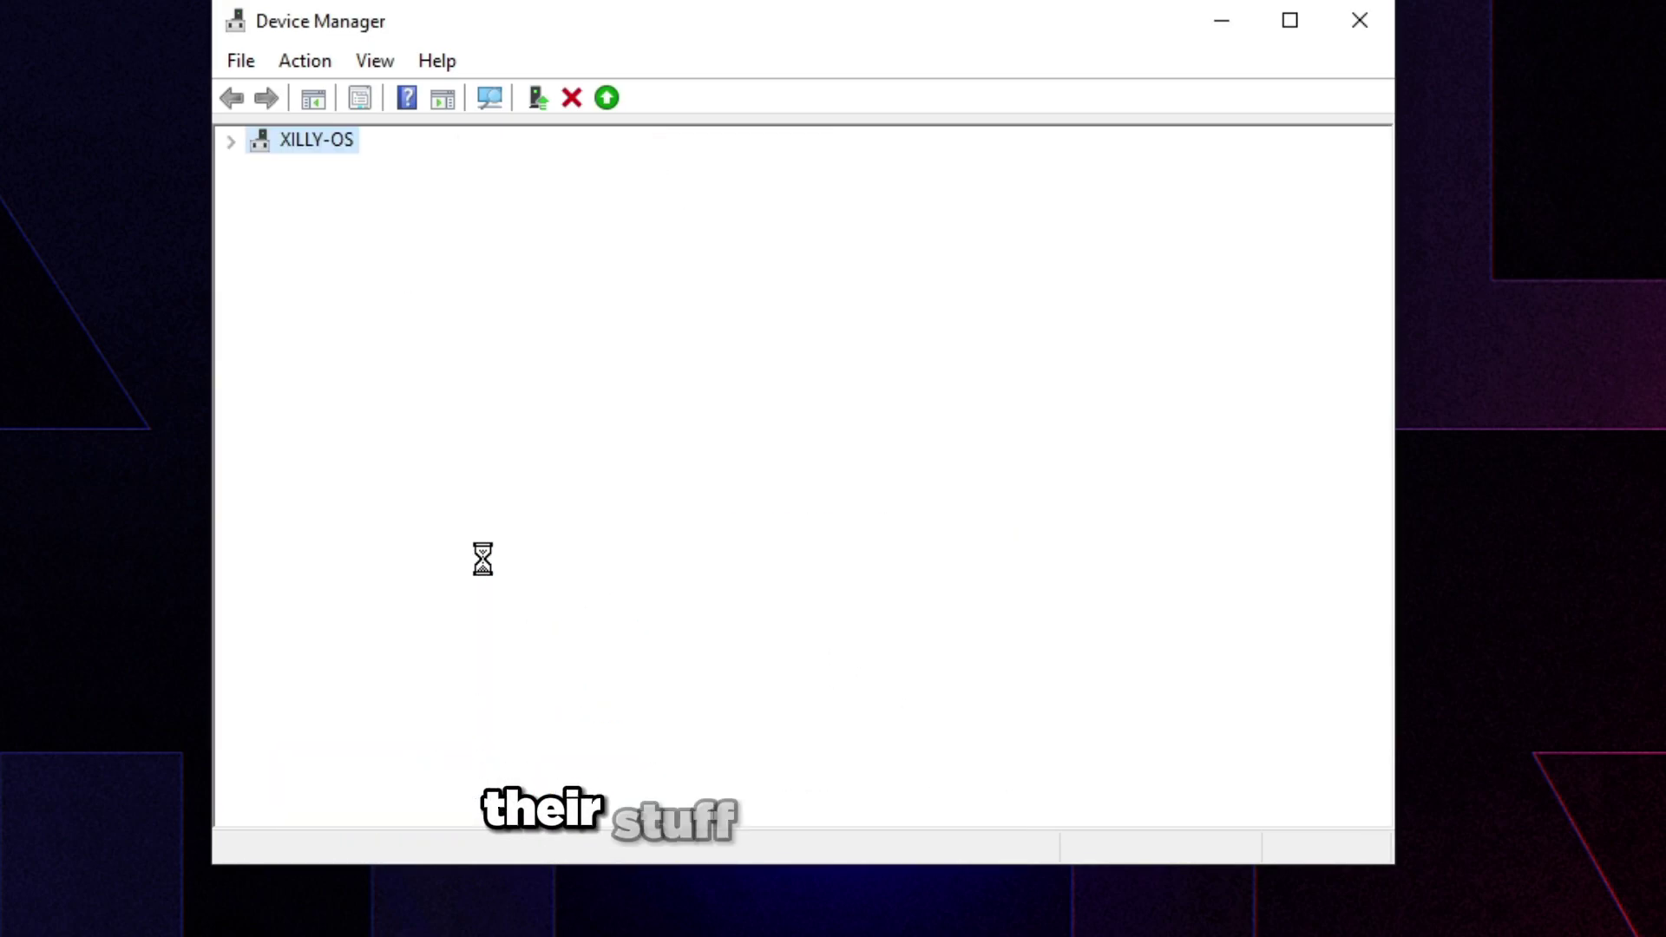
Expand the AMD USB 3.10 host controller, its USB 3.0 root hub and second composite device.
{"action": "left_click", "coordinate": [380, 529]}
{"action": "left_click", "coordinate": [404, 551]}
{"action": "left_click", "coordinate": [433, 604]}
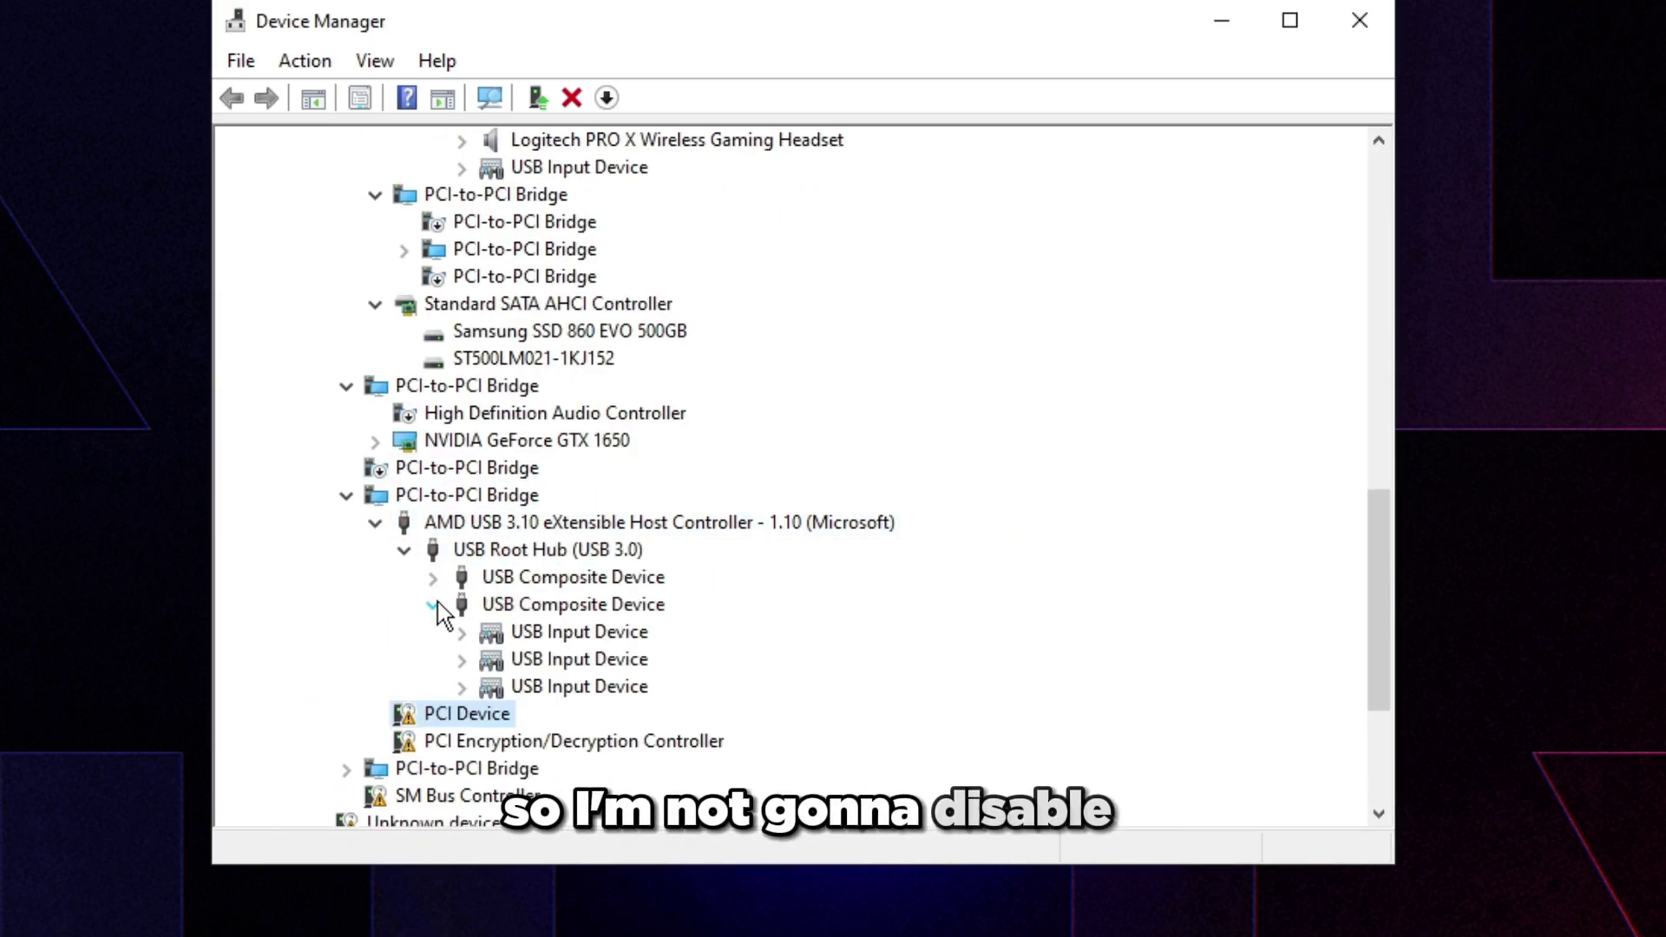
{"action": "left_click", "coordinate": [433, 604]}
{"action": "left_click", "coordinate": [490, 601]}
Expand the first USB Composite Device to list its USB Input Devices.
{"action": "left_click", "coordinate": [433, 577]}
{"action": "left_click", "coordinate": [433, 741]}
{"action": "scroll", "coordinate": [538, 686], "scroll_direction": "down", "scroll_amount": 2}
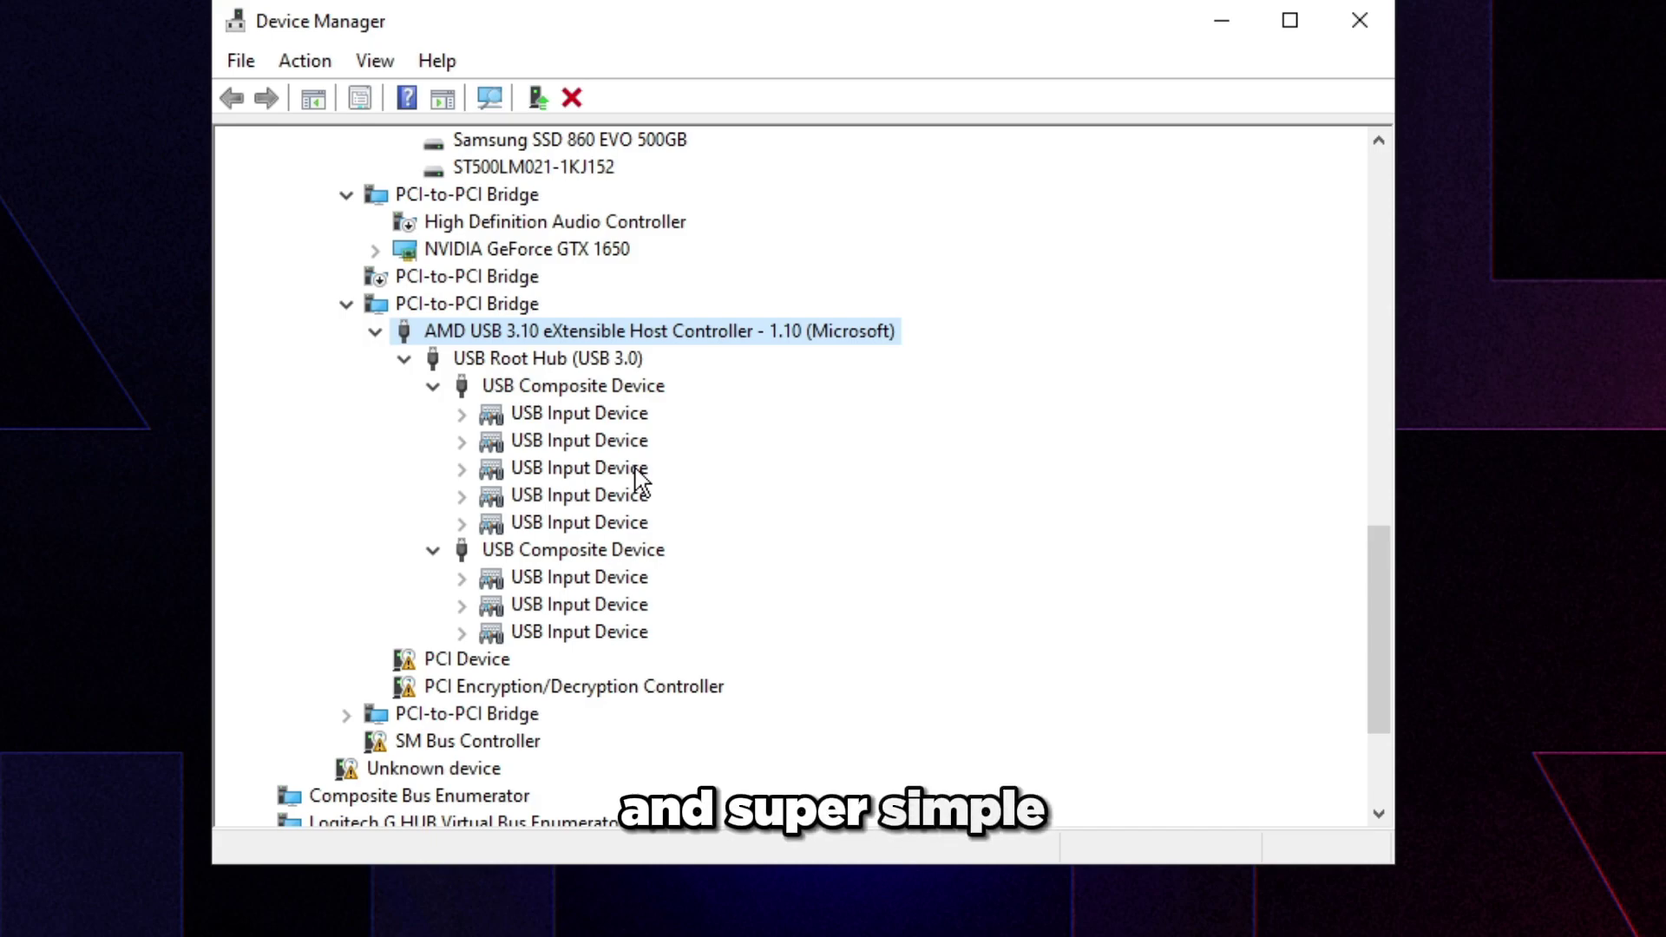
Disable the PCI Device.
{"action": "scroll", "coordinate": [469, 512], "scroll_direction": "down", "scroll_amount": 2}
{"action": "right_click", "coordinate": [465, 503]}
{"action": "left_click", "coordinate": [555, 550]}
{"action": "left_click", "coordinate": [903, 695]}
Disable the PCI Encryption/Decryption Controller.
{"action": "right_click", "coordinate": [566, 499]}
{"action": "left_click", "coordinate": [673, 549]}
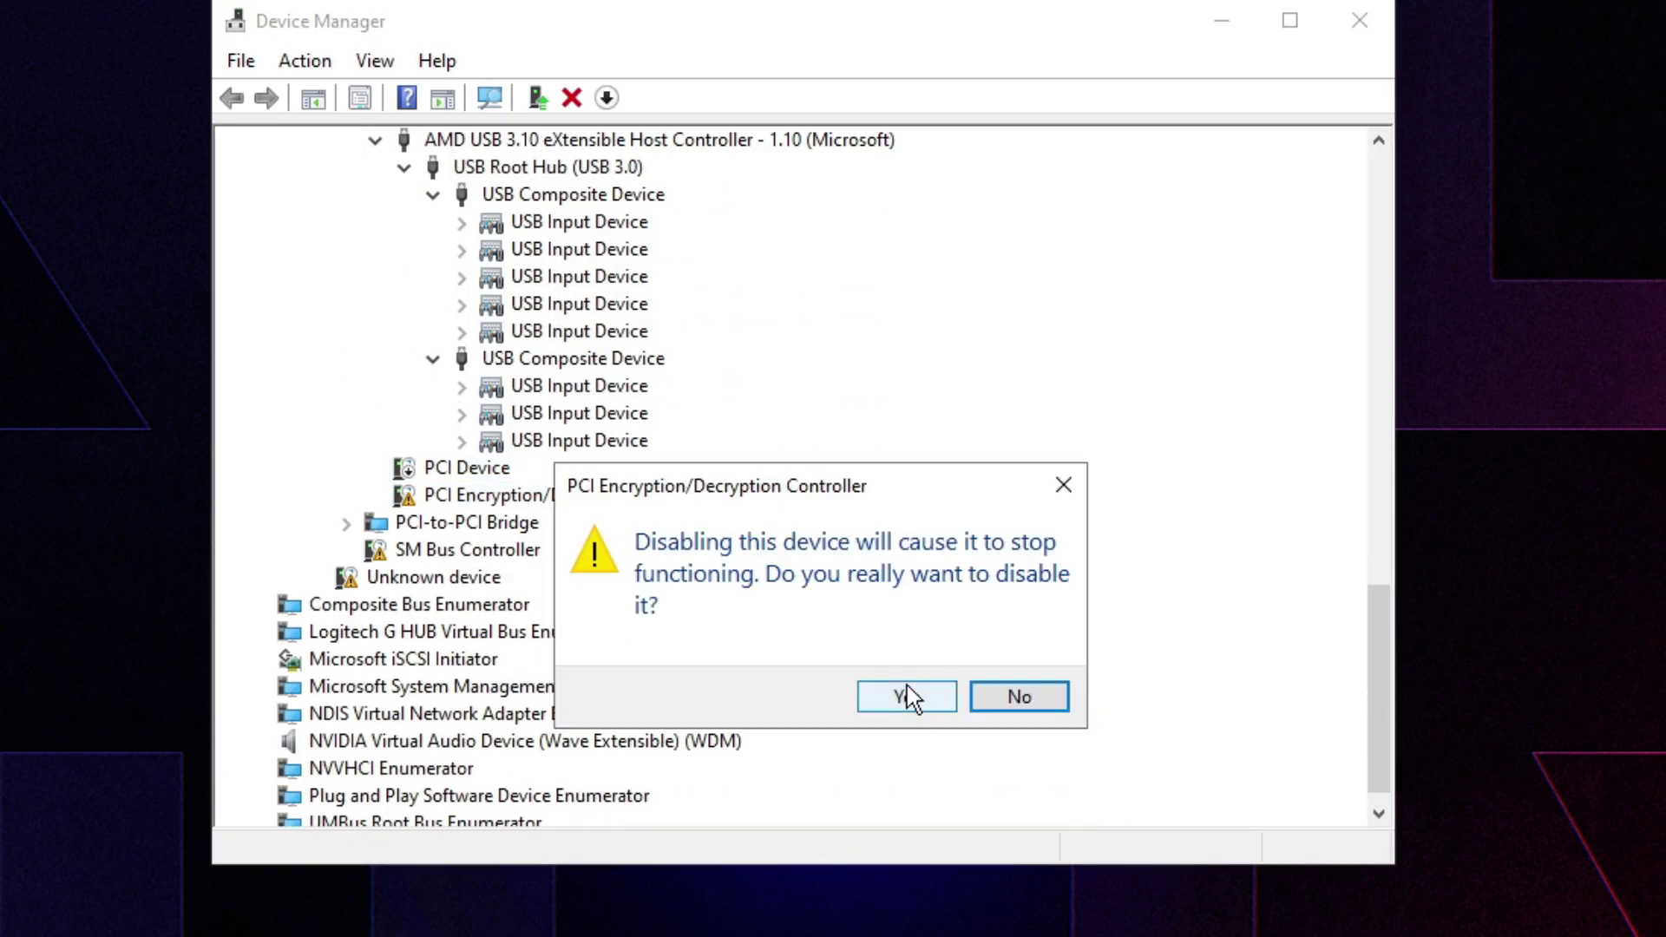
{"action": "left_click", "coordinate": [908, 693]}
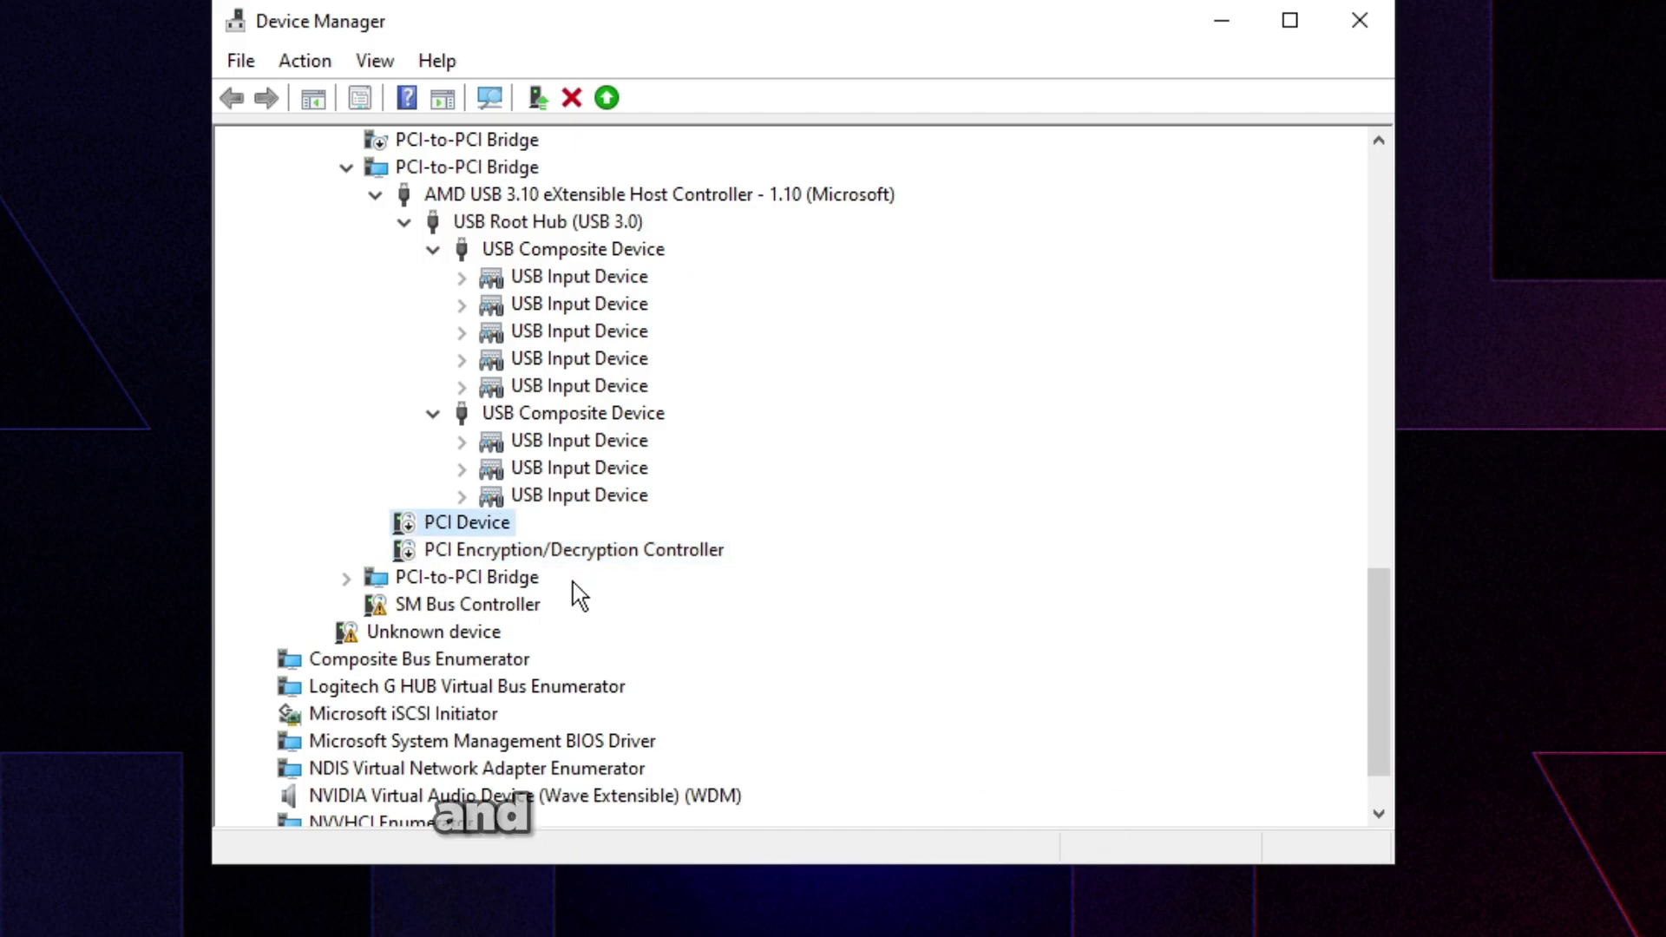
Expand the collapsed PCI-to-PCI Bridge to reveal the SATA controller and INTEL SSD.
{"action": "left_click", "coordinate": [347, 578]}
{"action": "left_click", "coordinate": [419, 606]}
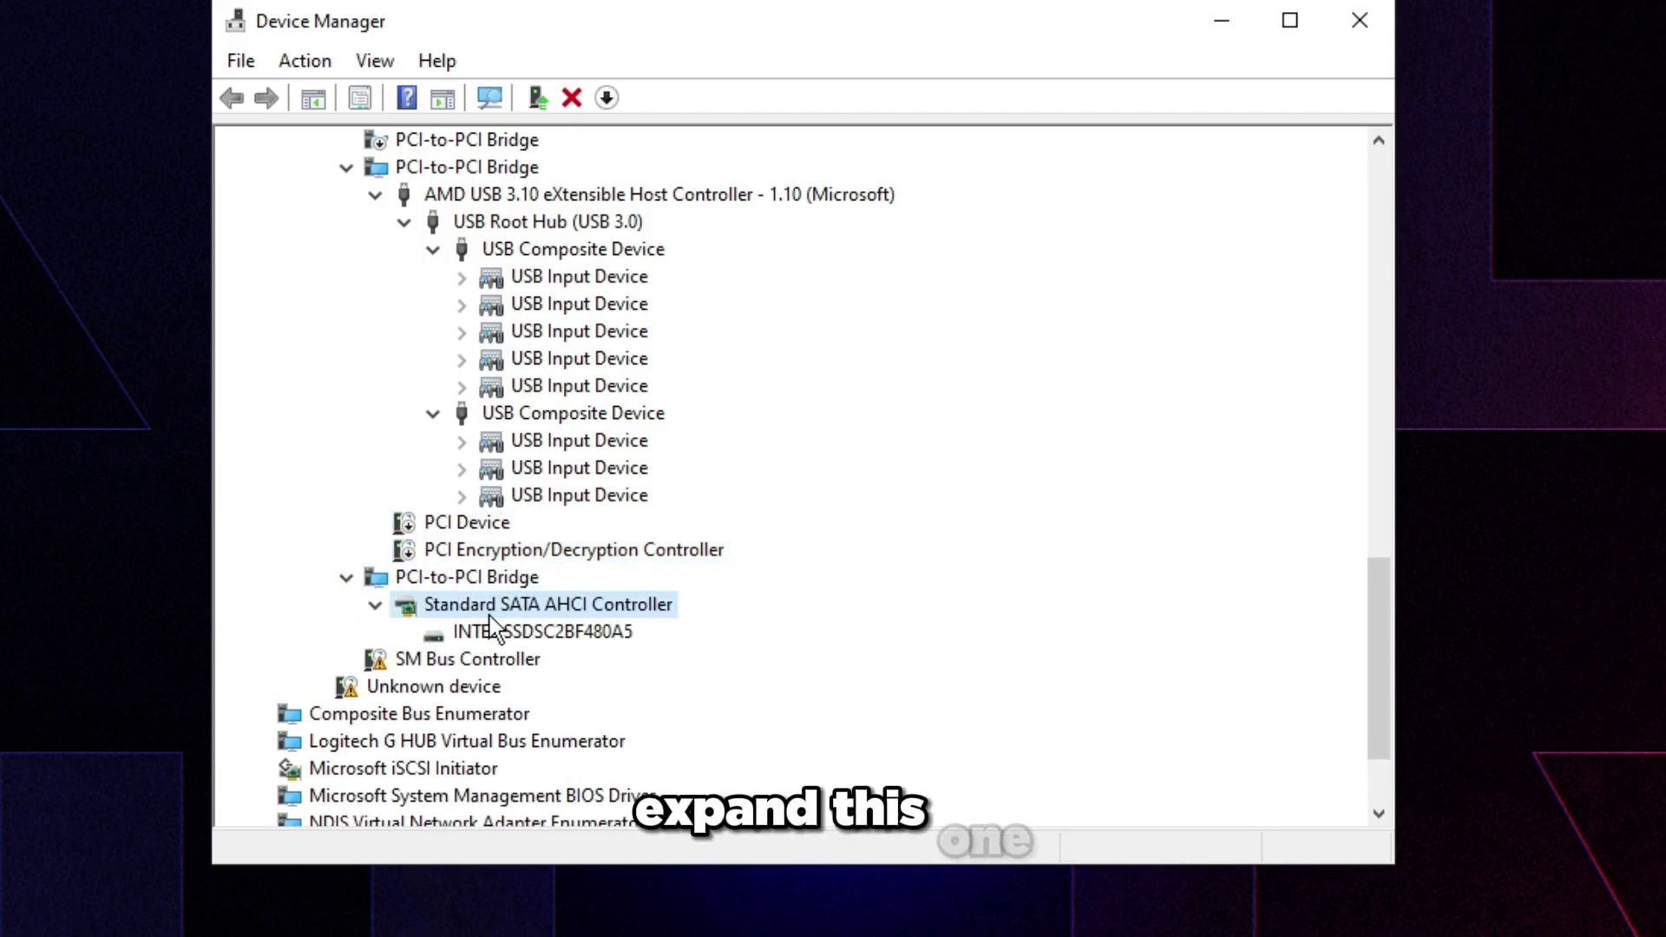
{"action": "left_click", "coordinate": [450, 630]}
Disable the SM Bus Controller.
{"action": "left_click", "coordinate": [465, 577]}
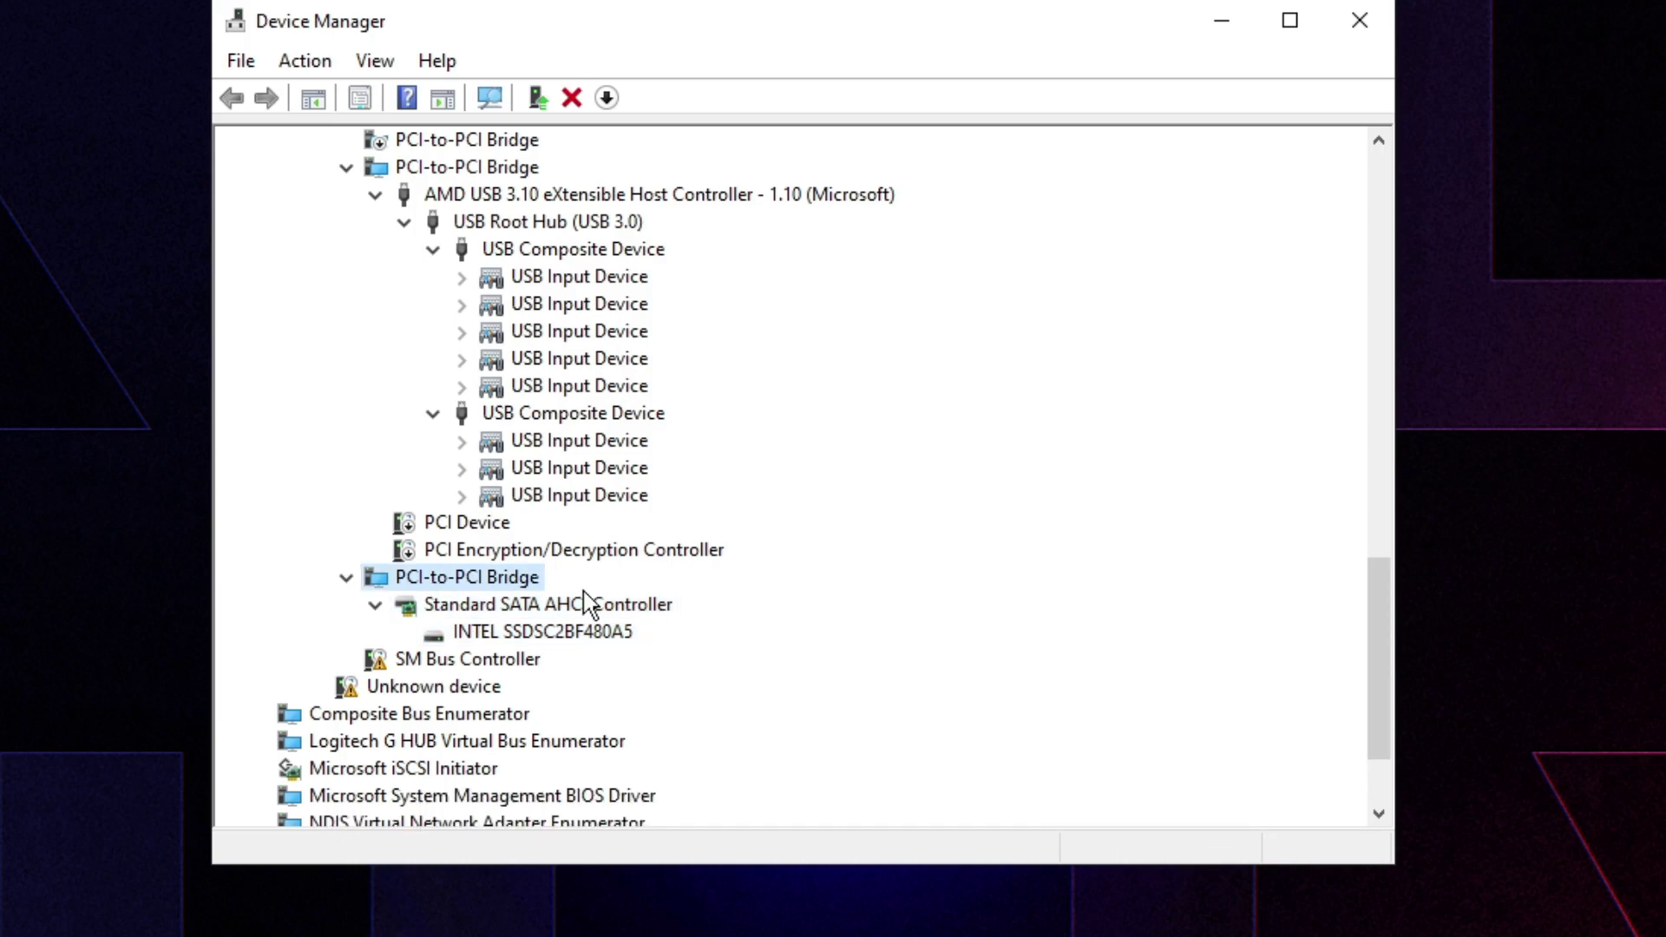
{"action": "left_click", "coordinate": [483, 604]}
{"action": "left_click", "coordinate": [434, 659]}
{"action": "scroll", "coordinate": [434, 660], "scroll_direction": "down", "scroll_amount": 2}
{"action": "right_click", "coordinate": [455, 528]}
{"action": "left_click", "coordinate": [512, 568]}
{"action": "left_click", "coordinate": [992, 692]}
Disable the Unknown device.
{"action": "right_click", "coordinate": [362, 576]}
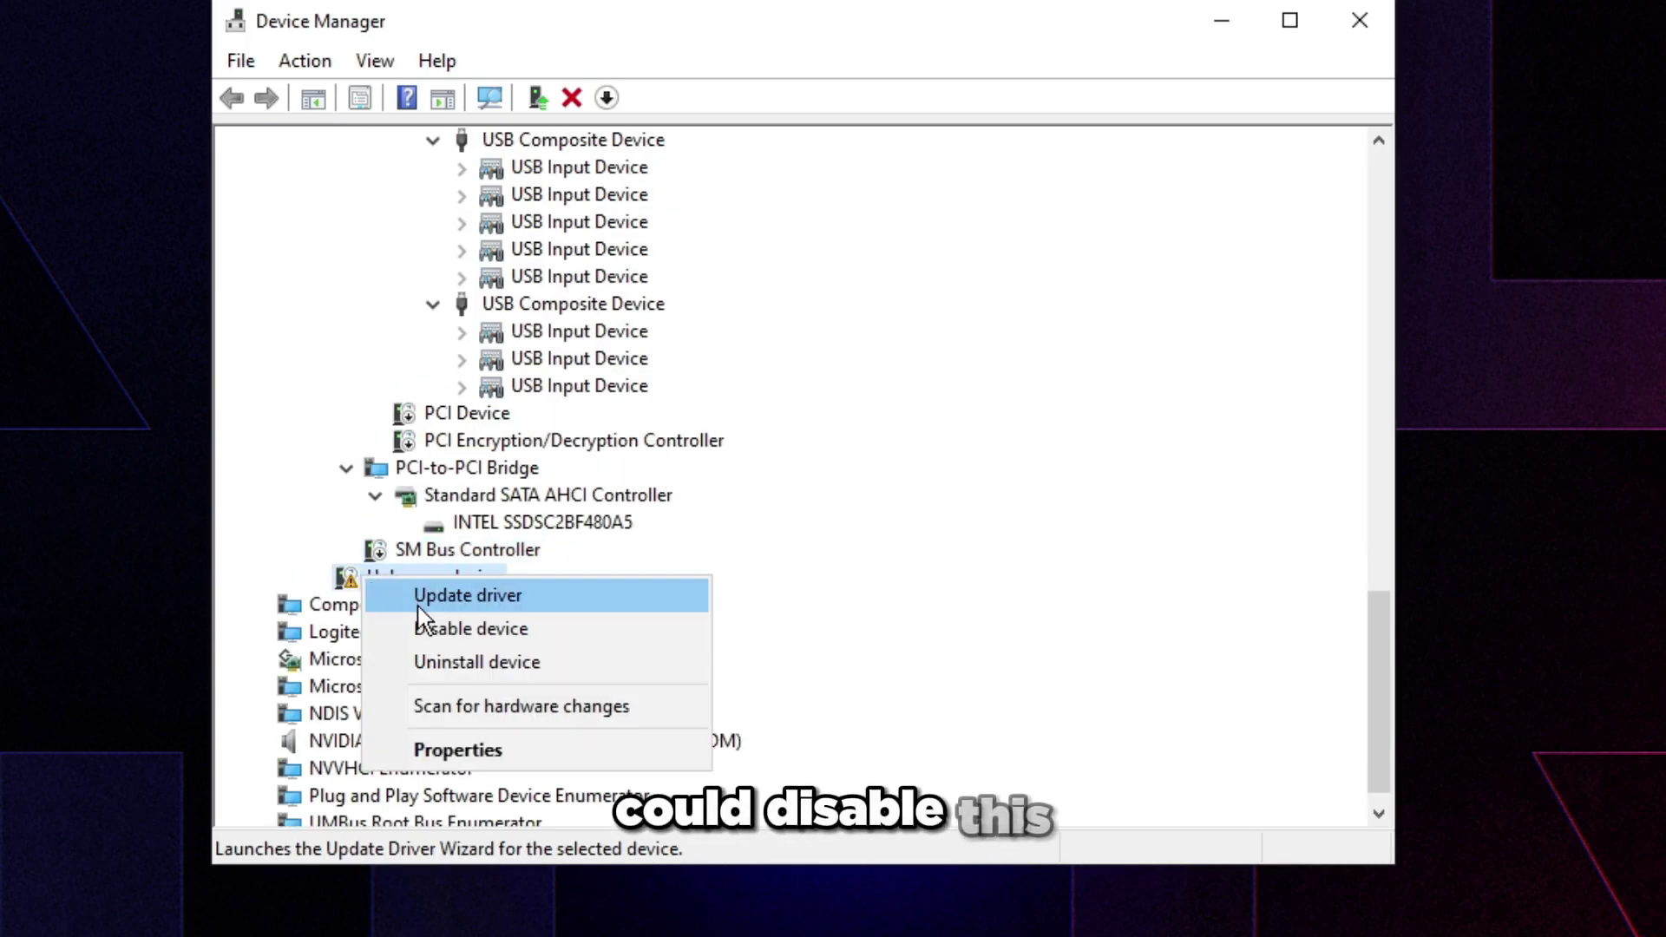
{"action": "left_click", "coordinate": [470, 628]}
{"action": "left_click", "coordinate": [900, 695]}
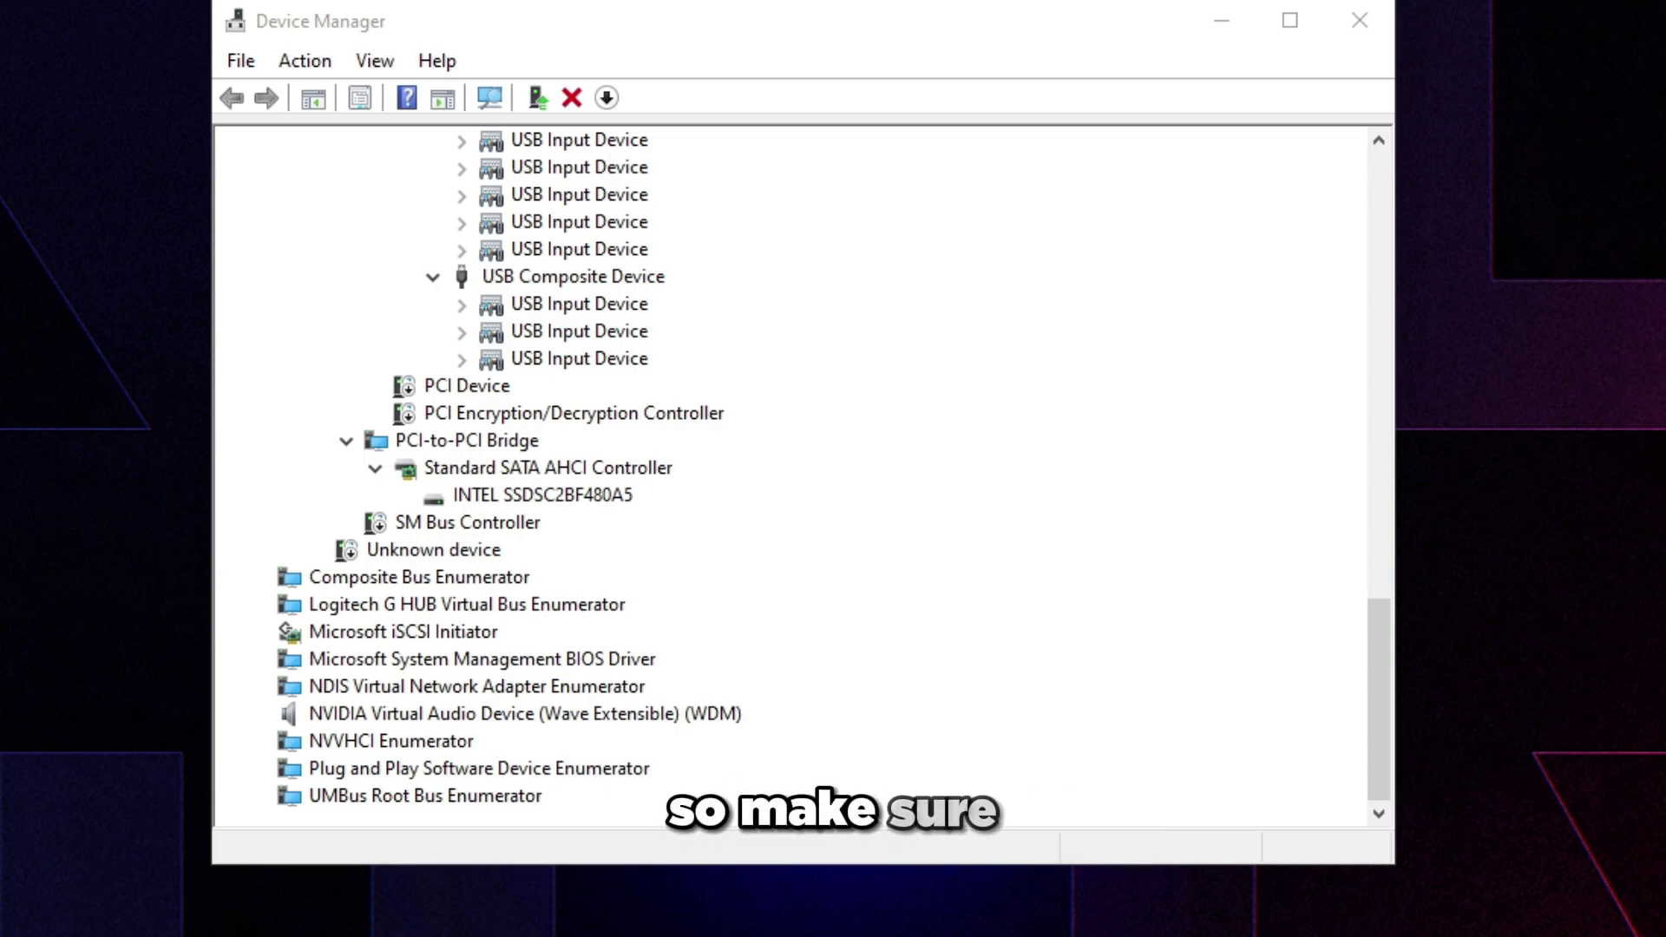
Disable the Composite Bus Enumerator and confirm the warning.
{"action": "left_click", "coordinate": [386, 580]}
{"action": "right_click", "coordinate": [469, 577]}
{"action": "left_click", "coordinate": [512, 631]}
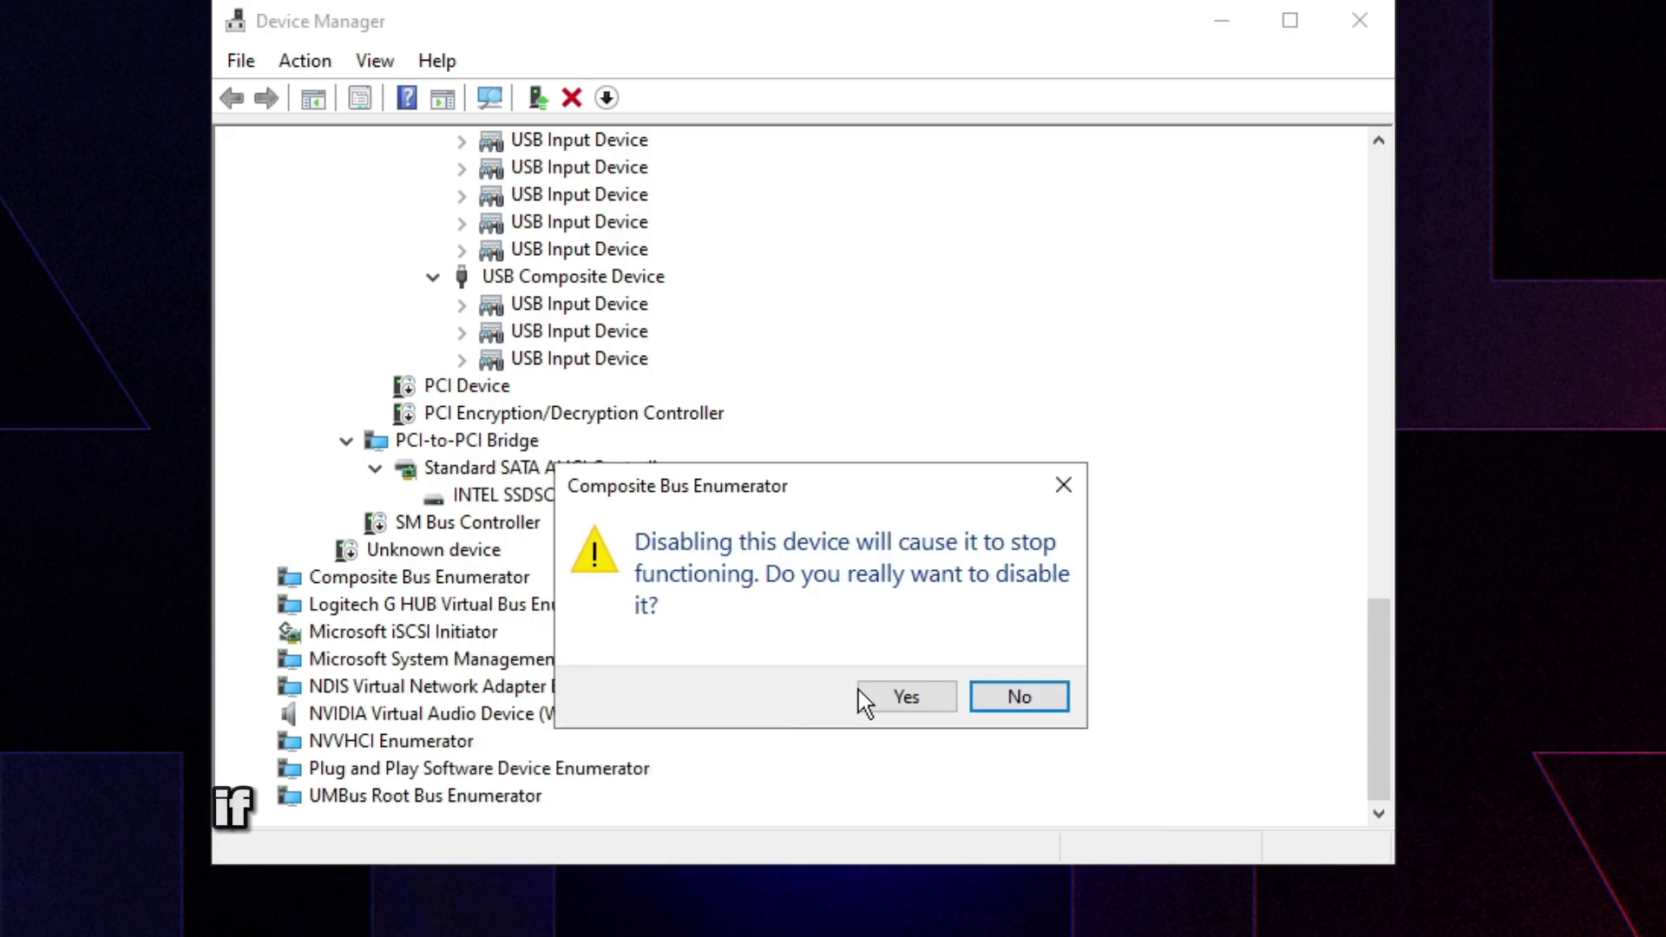
{"action": "left_click", "coordinate": [855, 693]}
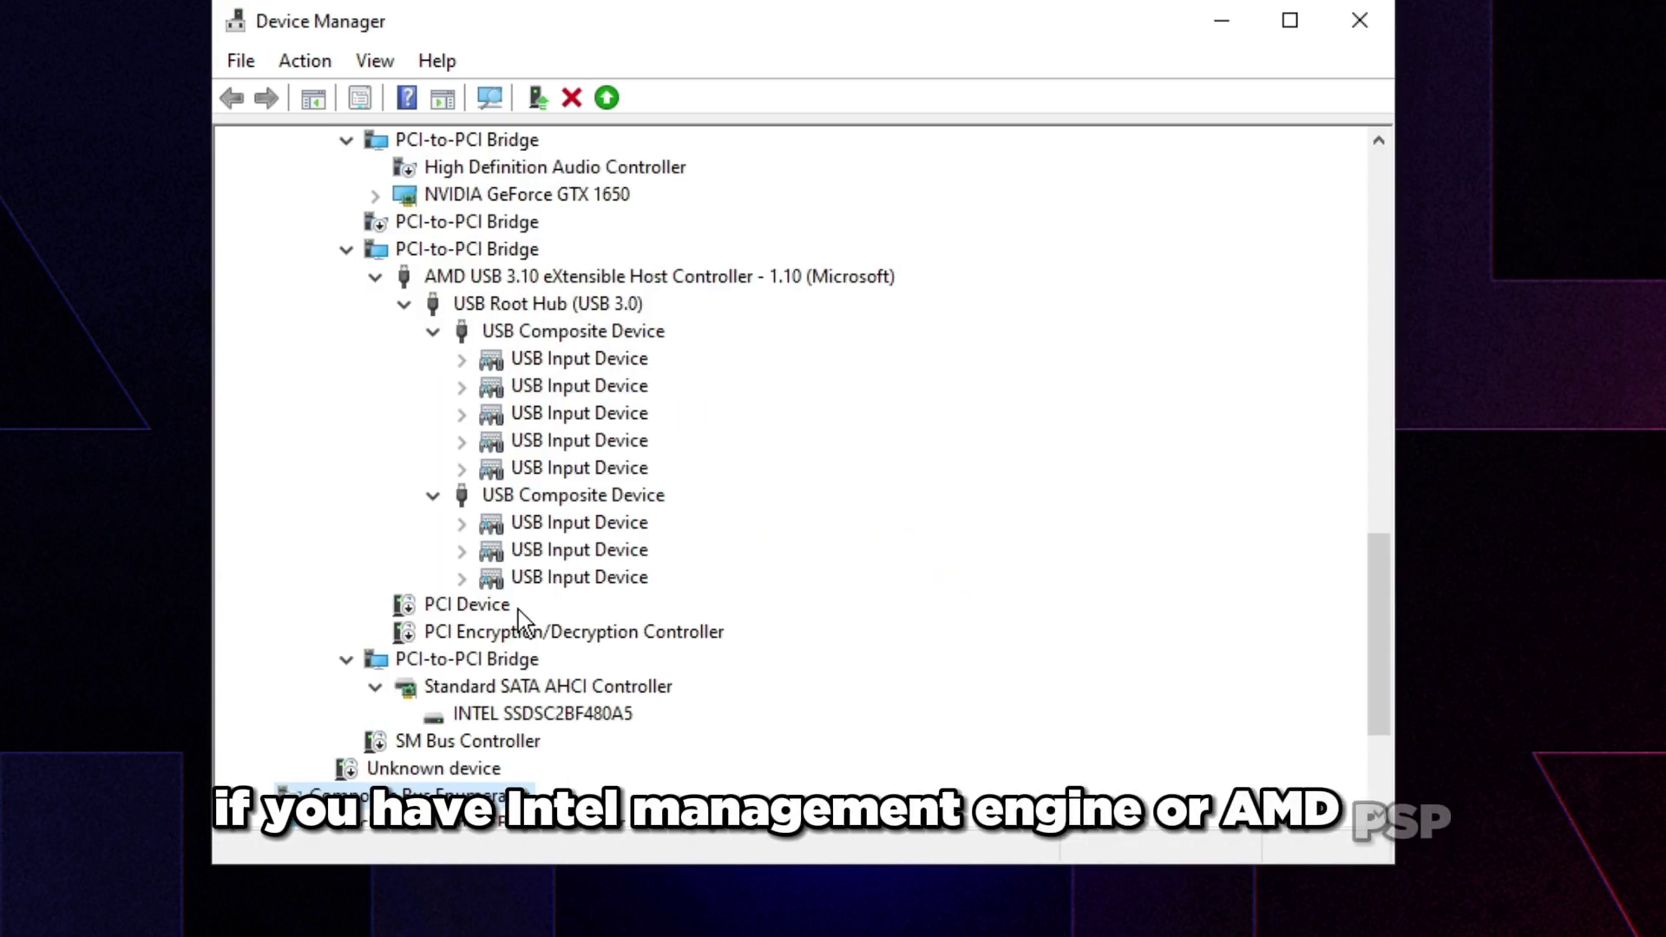
{"action": "scroll", "coordinate": [518, 608], "scroll_direction": "down", "scroll_amount": 3}
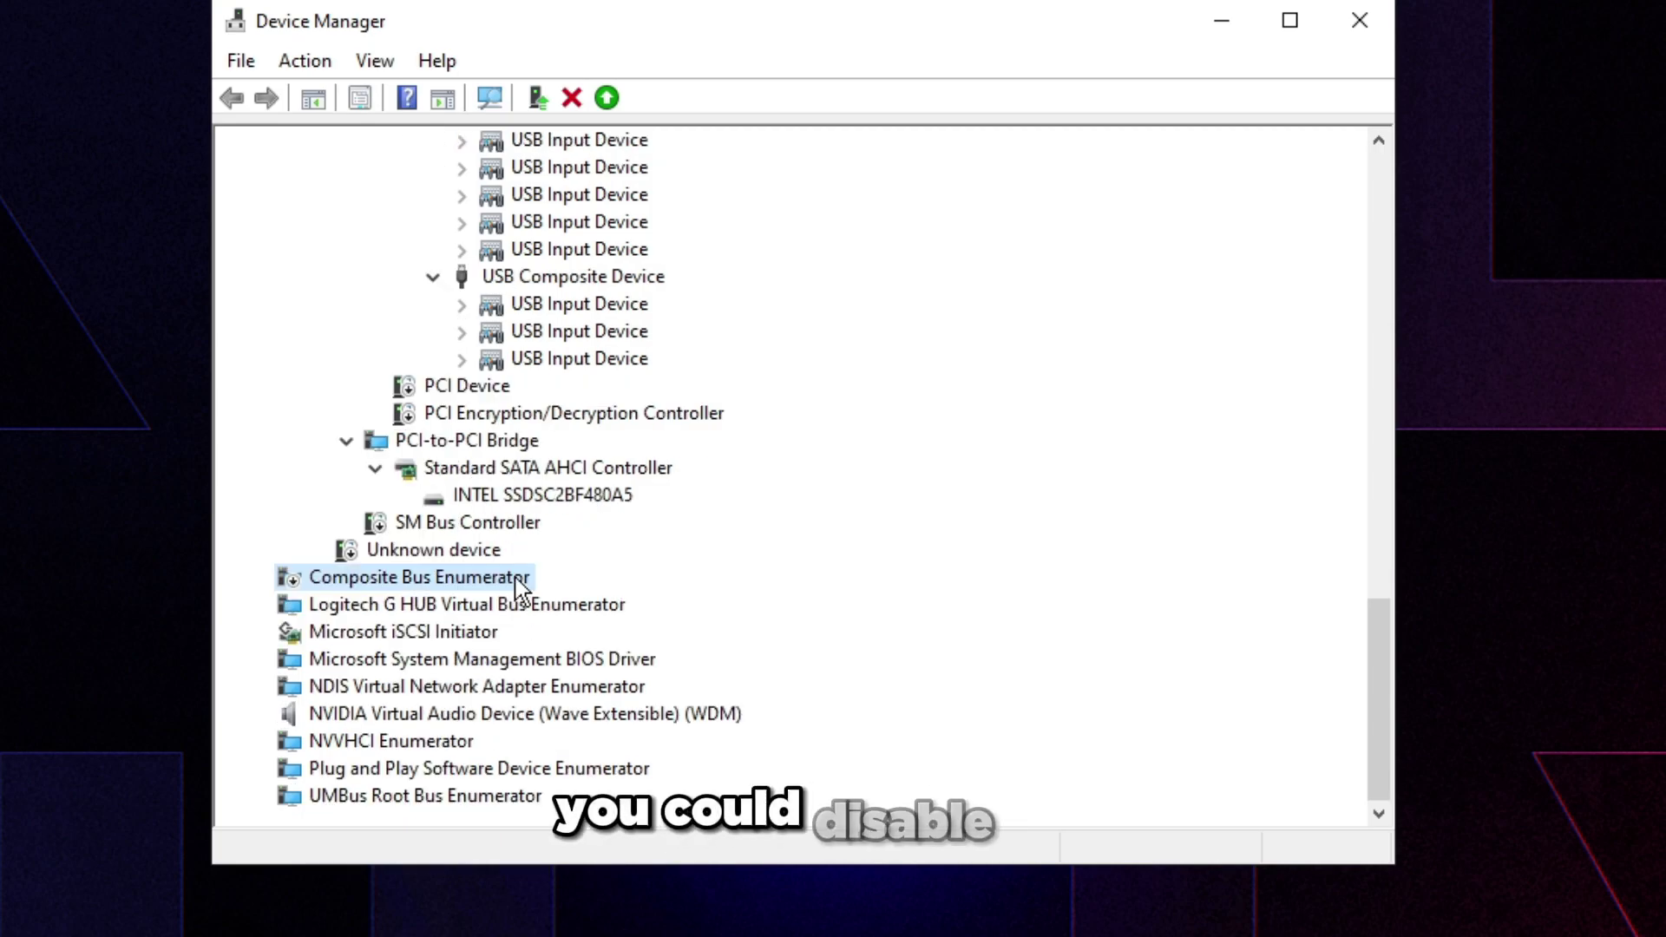
{"action": "scroll", "coordinate": [517, 593], "scroll_direction": "up", "scroll_amount": 15}
{"action": "scroll", "coordinate": [517, 614], "scroll_direction": "down", "scroll_amount": 5}
{"action": "scroll", "coordinate": [517, 613], "scroll_direction": "down", "scroll_amount": 10}
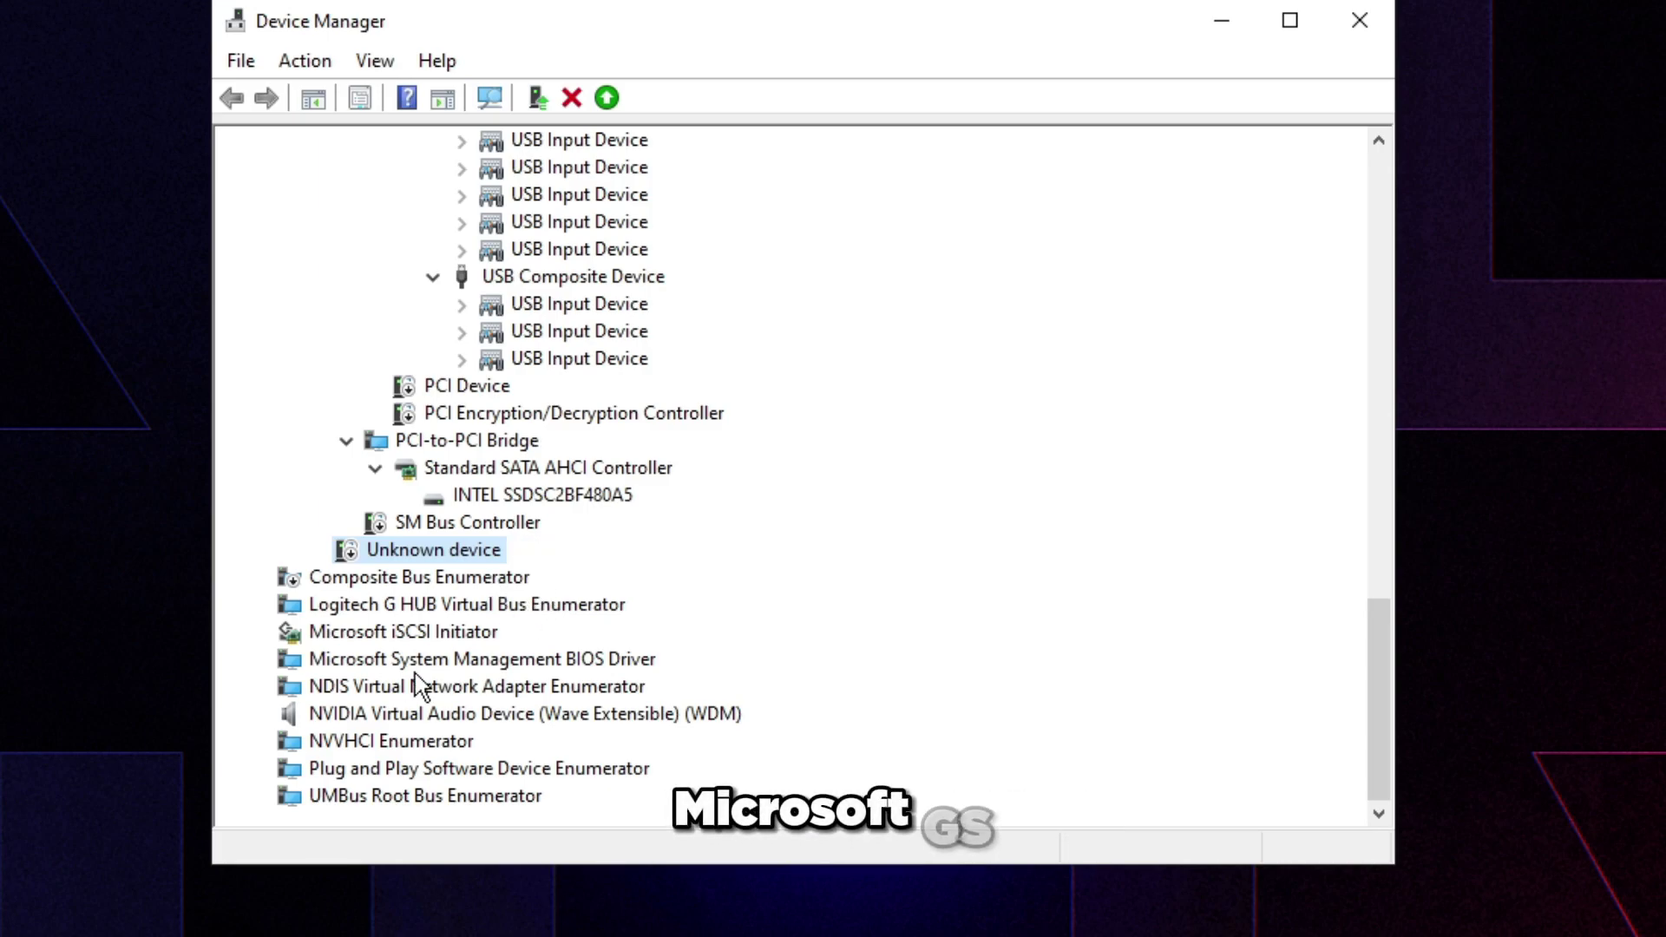
Disable the NDIS Virtual Network Adapter Enumerator below the Microsoft iSCSI Initiator.
{"action": "left_click", "coordinate": [410, 636]}
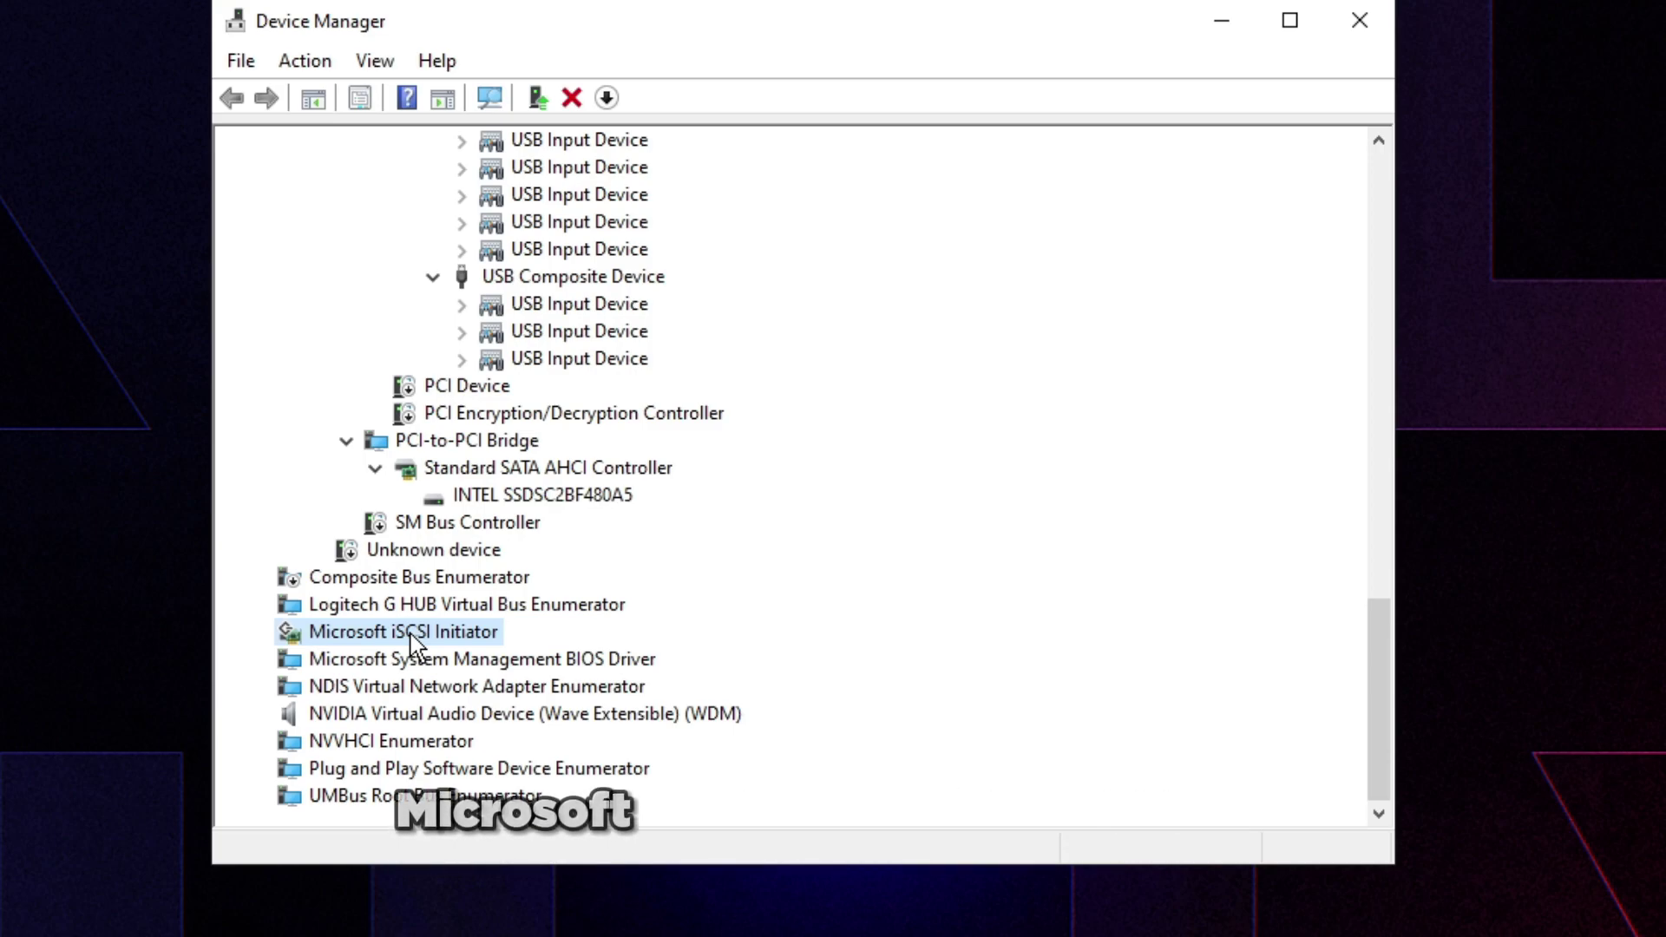
{"action": "right_click", "coordinate": [415, 686]}
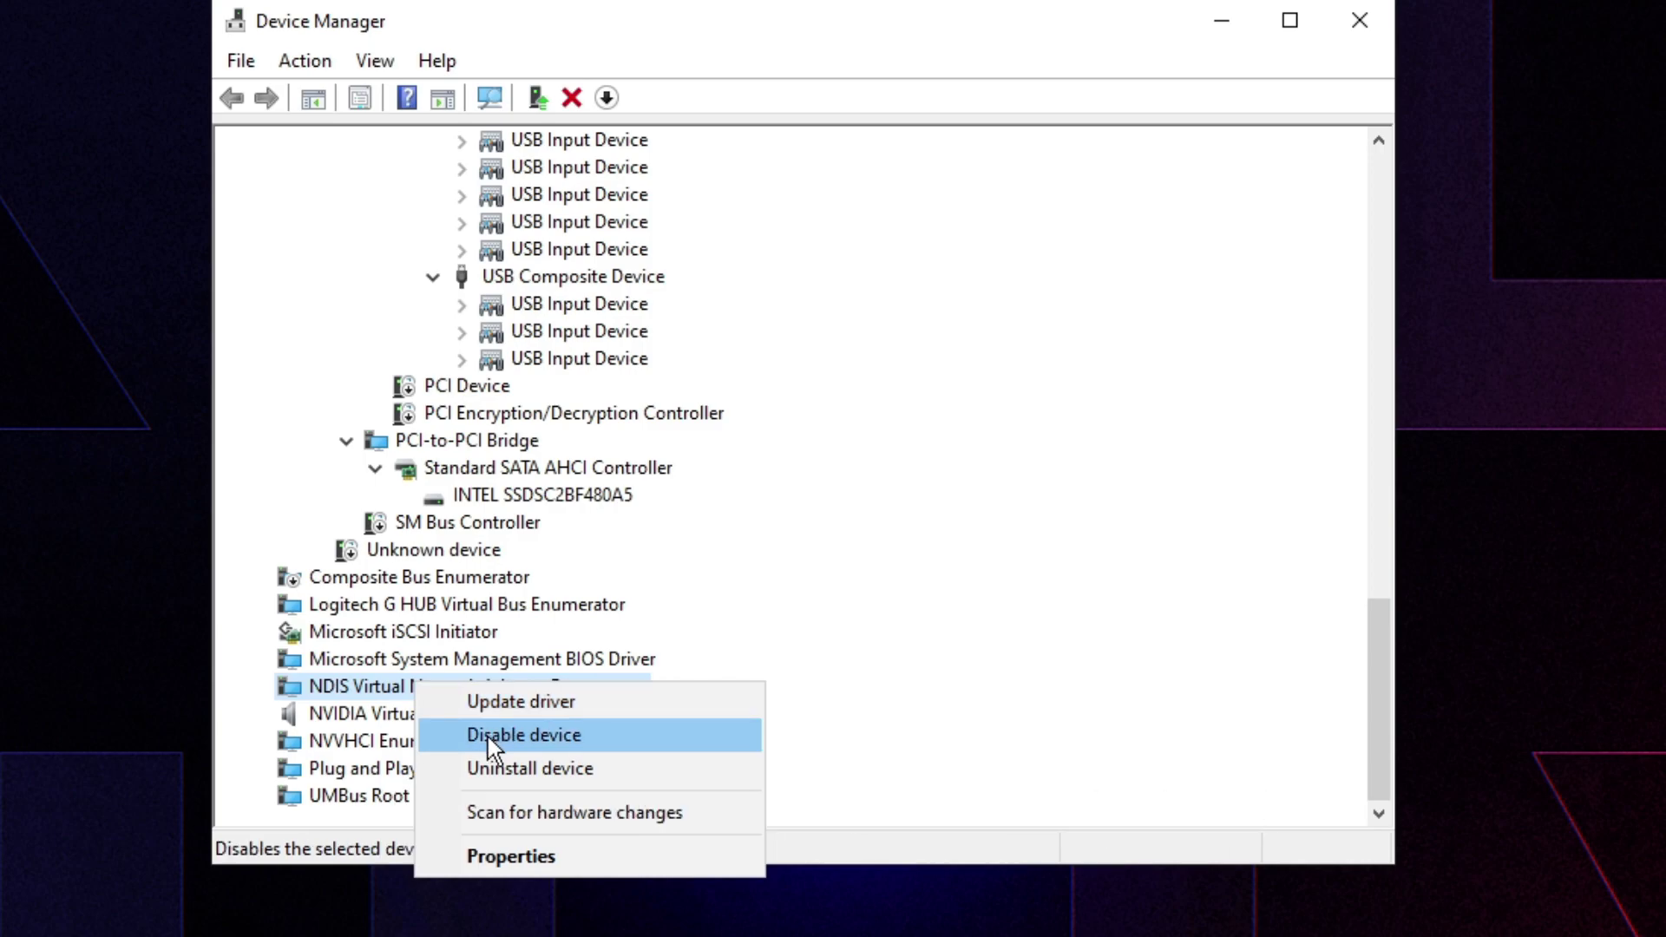
{"action": "left_click", "coordinate": [490, 735]}
{"action": "left_click", "coordinate": [910, 699]}
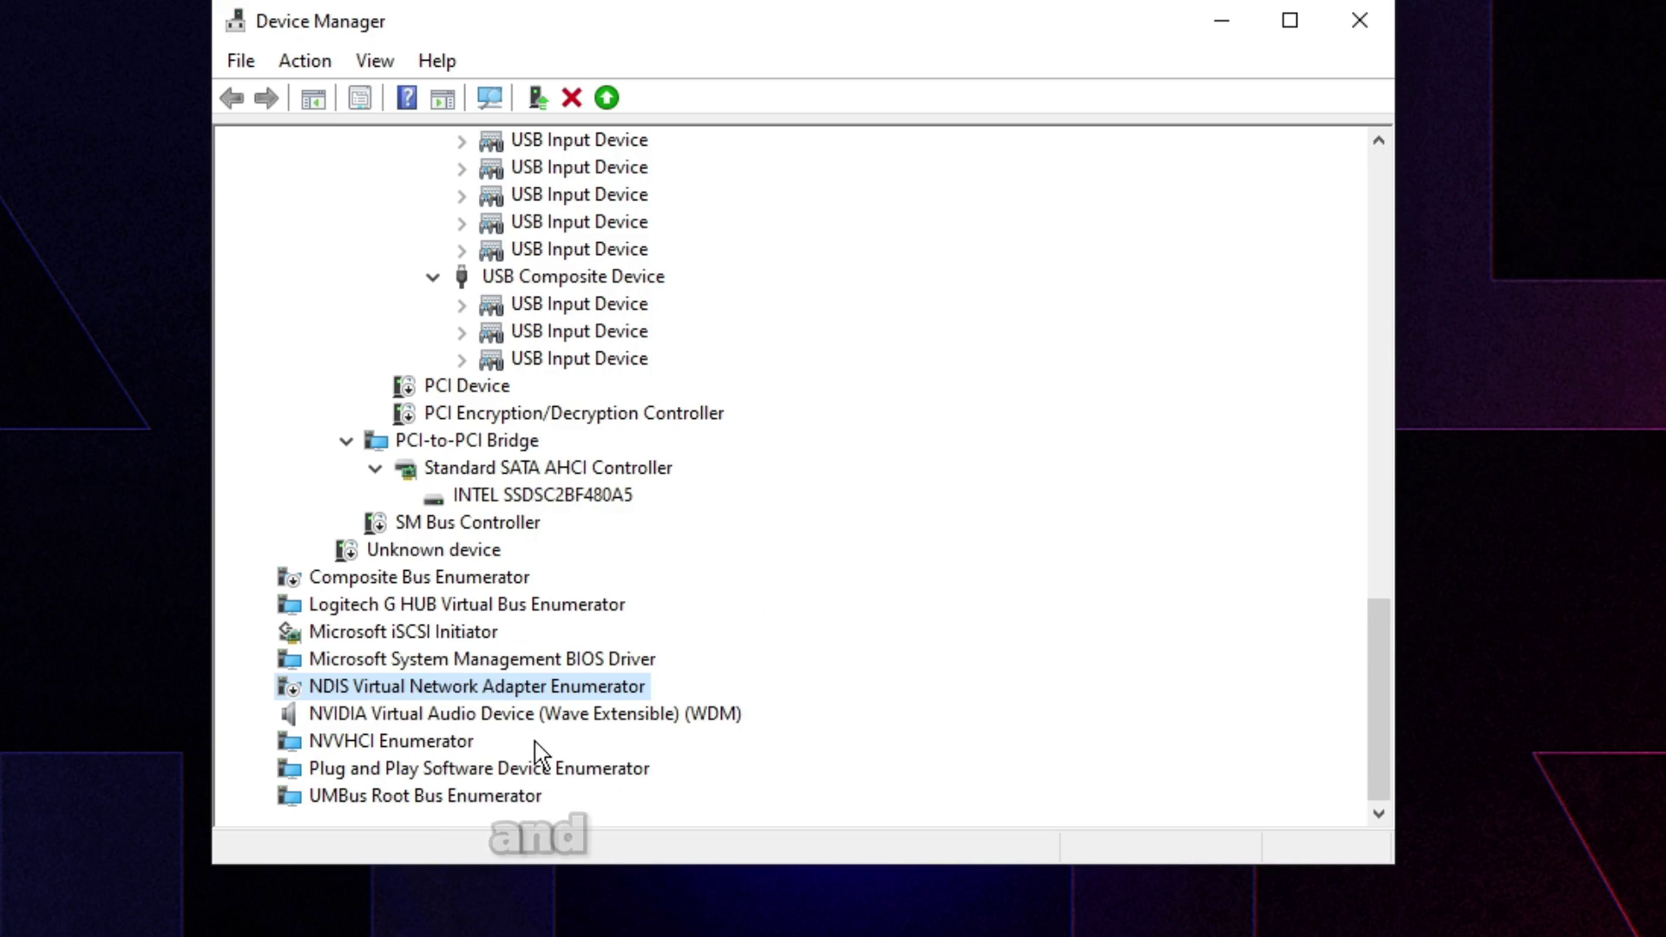
Disable the UMBus Root Bus Enumerator and confirm the prompt.
{"action": "scroll", "coordinate": [527, 623], "scroll_direction": "up", "scroll_amount": 4}
{"action": "scroll", "coordinate": [527, 623], "scroll_direction": "up", "scroll_amount": 6}
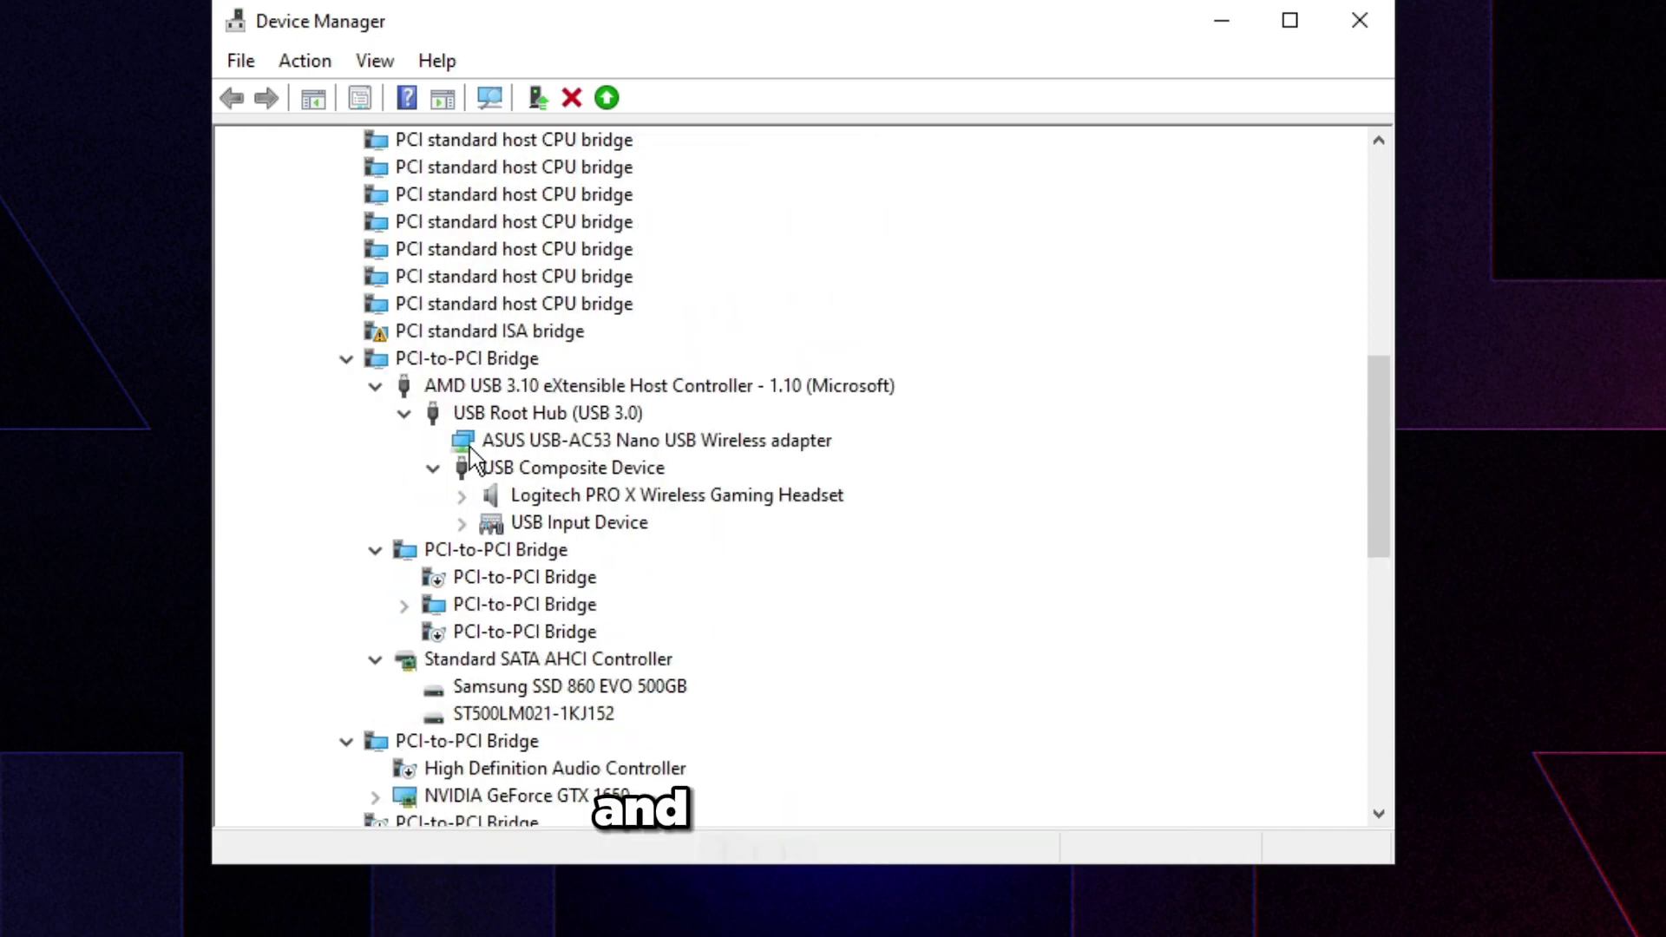
{"action": "left_click", "coordinate": [456, 336]}
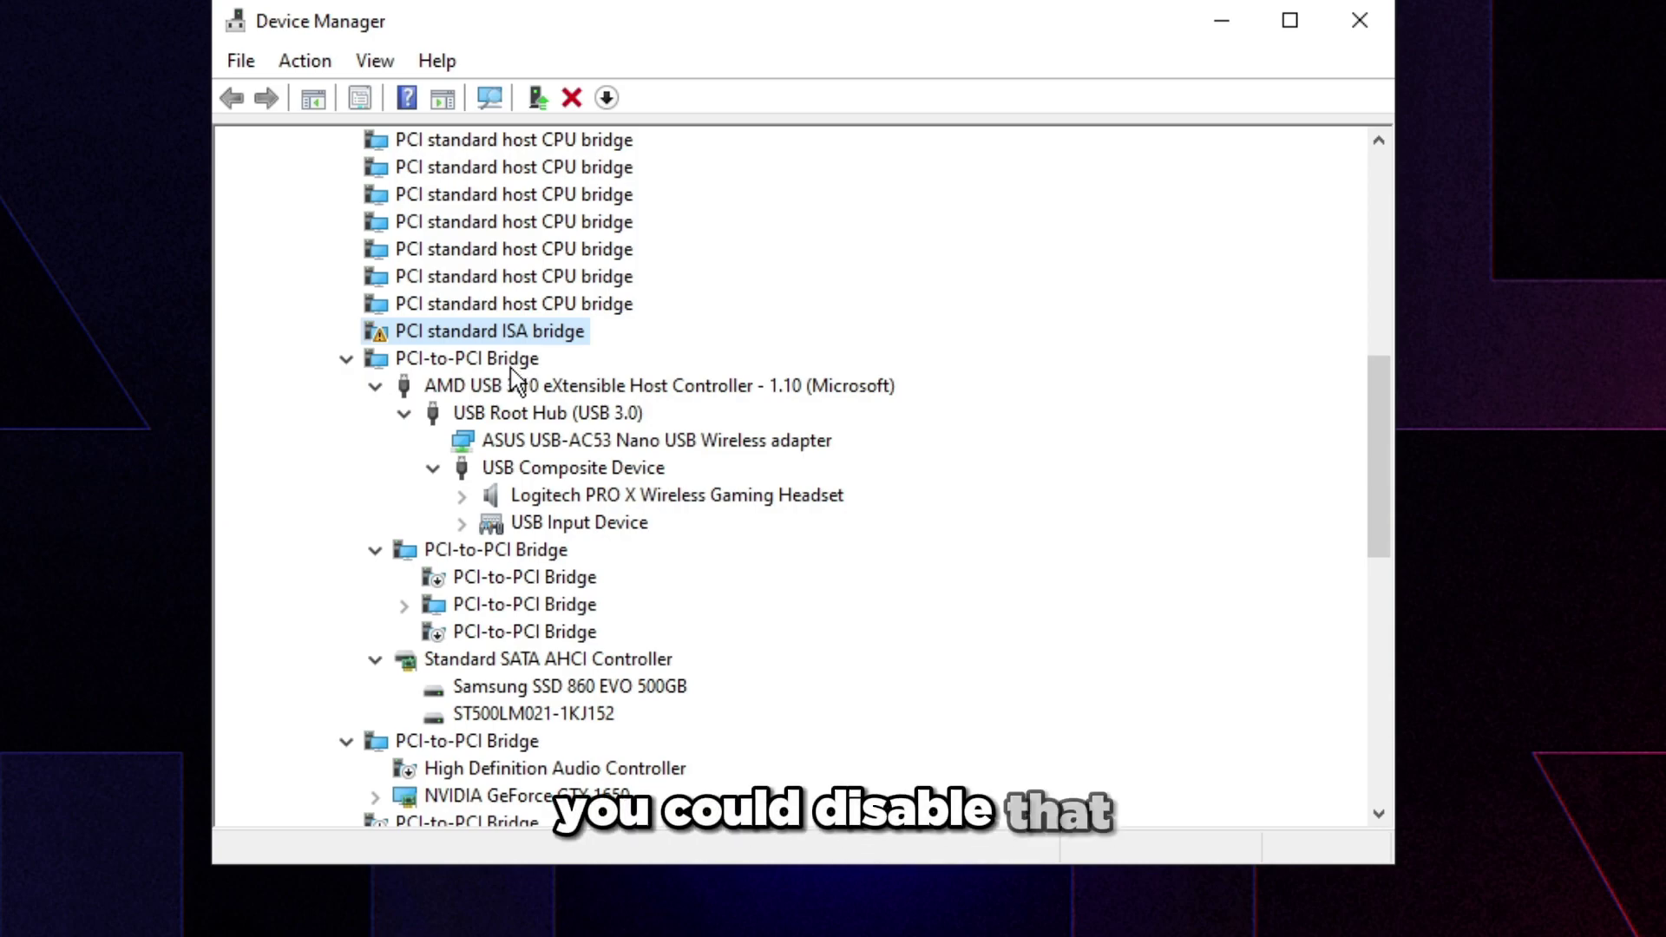
{"action": "scroll", "coordinate": [664, 619], "scroll_direction": "down", "scroll_amount": 10}
{"action": "left_click", "coordinate": [361, 802]}
{"action": "right_click", "coordinate": [361, 802]}
{"action": "left_click", "coordinate": [469, 851]}
{"action": "left_click", "coordinate": [906, 697]}
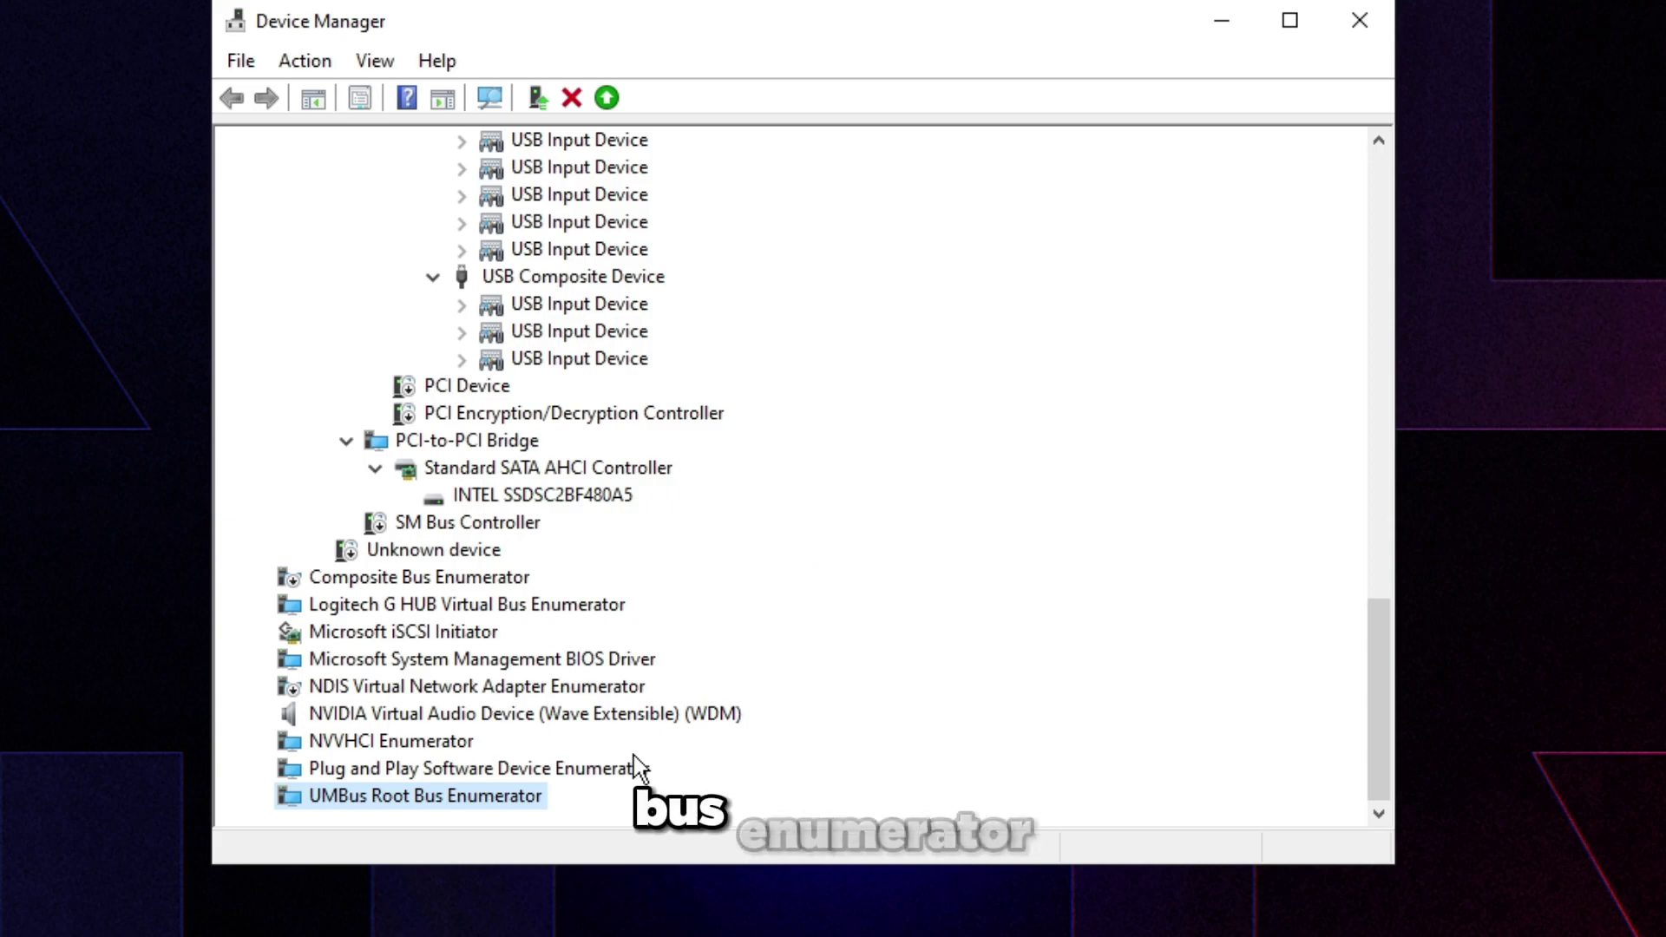
Disable the NVIDIA Virtual Audio Device (Wave Extensible) (WDM) and confirm.
{"action": "left_click", "coordinate": [512, 716]}
{"action": "right_click", "coordinate": [545, 714]}
{"action": "left_click", "coordinate": [590, 769]}
{"action": "left_click", "coordinate": [868, 703]}
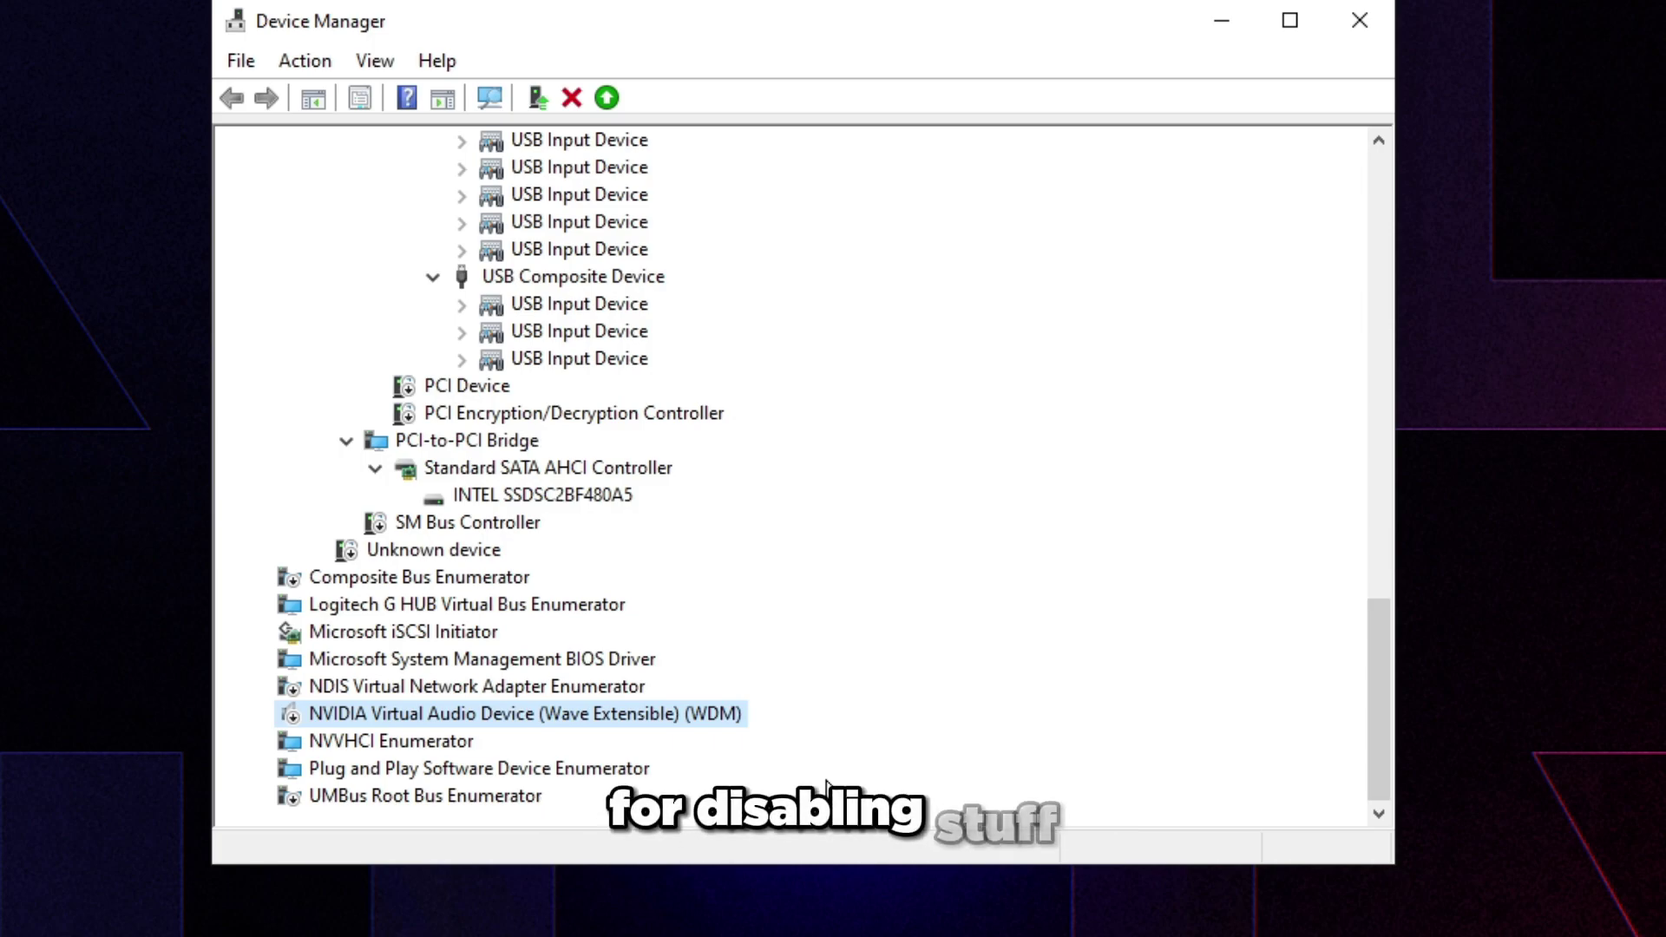
Check that the Samsung SSD 860 EVO 500GB has both write-caching policy options enabled.
{"action": "scroll", "coordinate": [826, 781], "scroll_direction": "up", "scroll_amount": 6}
{"action": "scroll", "coordinate": [773, 368], "scroll_direction": "up", "scroll_amount": 5}
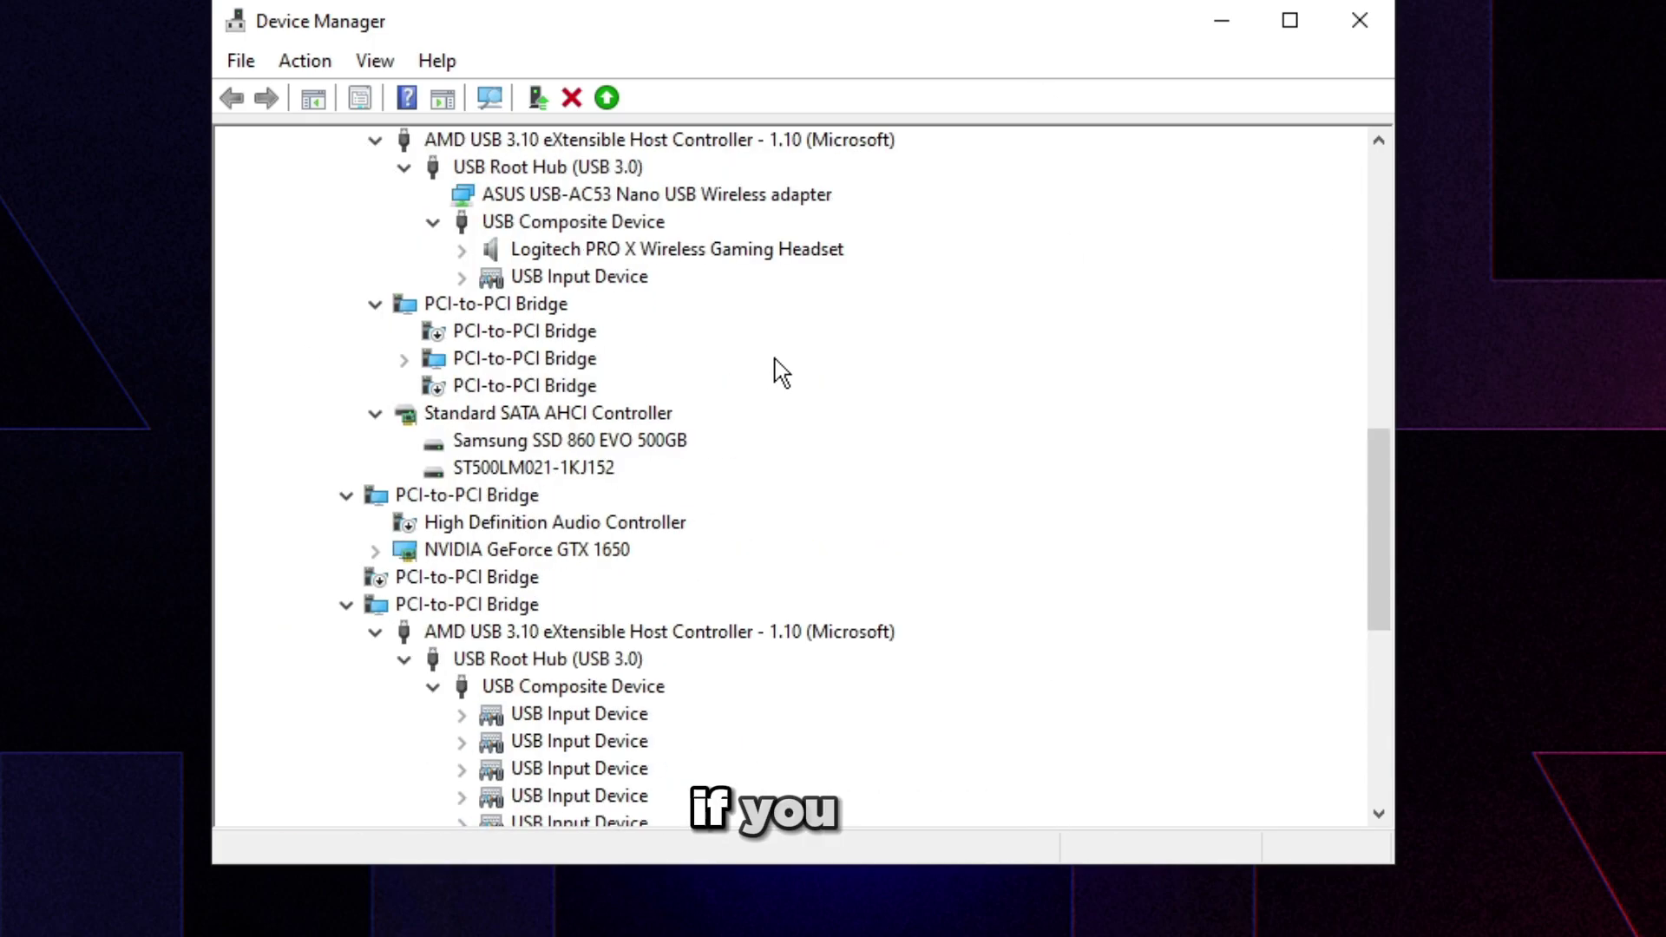
{"action": "scroll", "coordinate": [781, 371], "scroll_direction": "down", "scroll_amount": 3}
{"action": "left_click", "coordinate": [438, 524]}
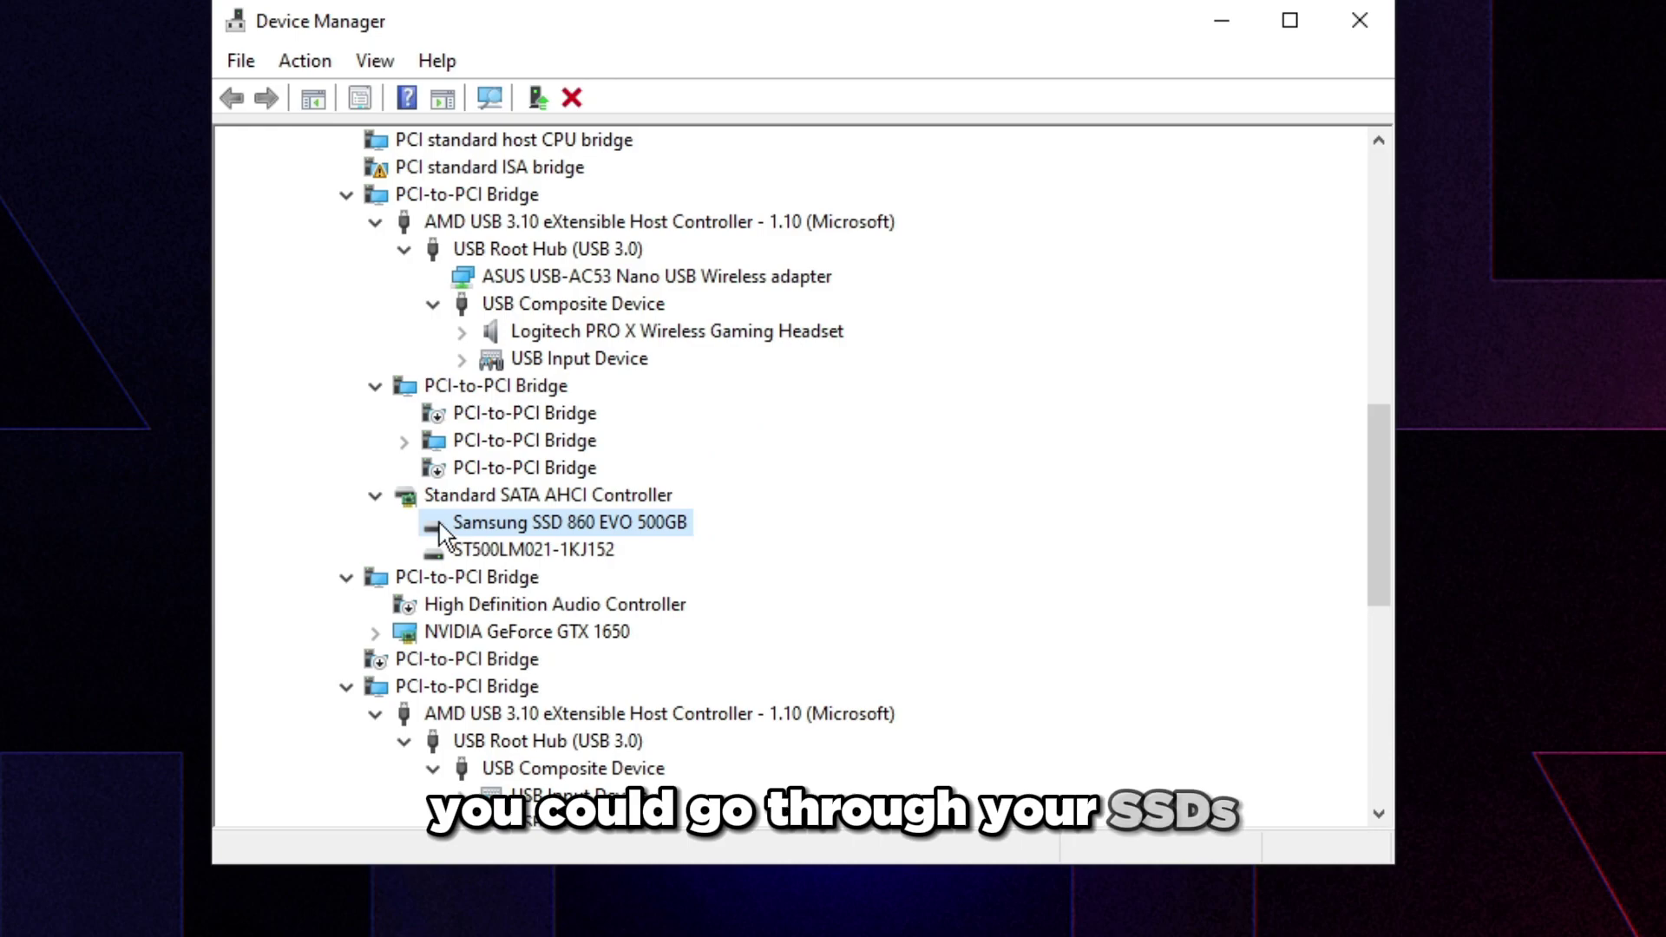
{"action": "double_click", "coordinate": [564, 523]}
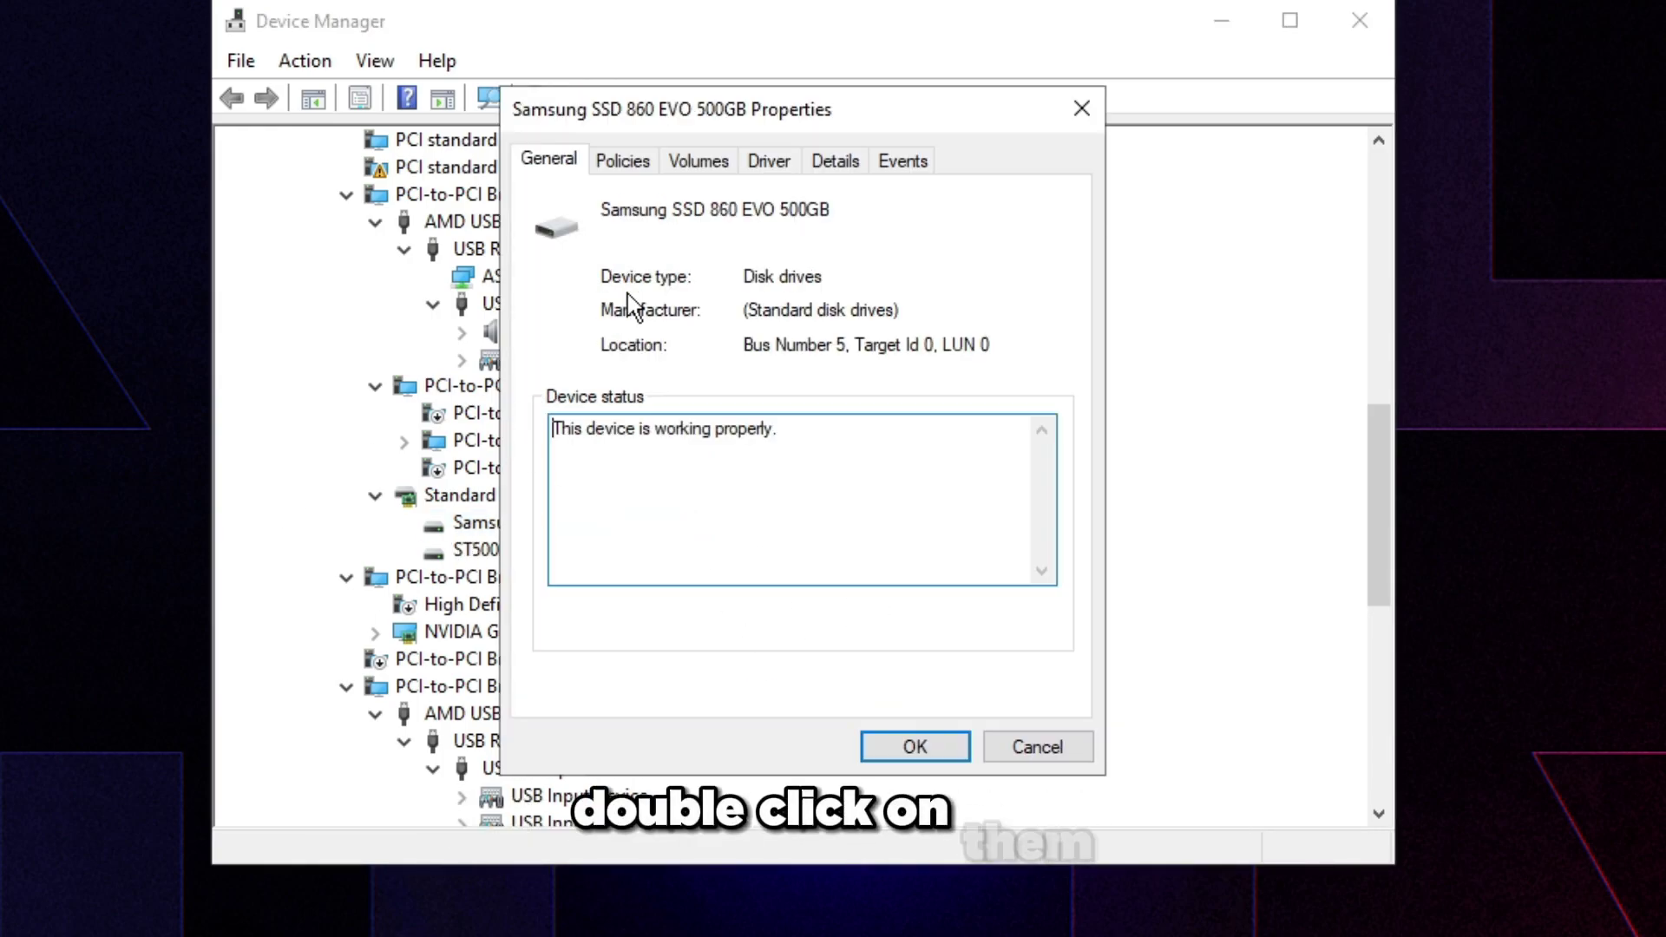
{"action": "left_click", "coordinate": [622, 159]}
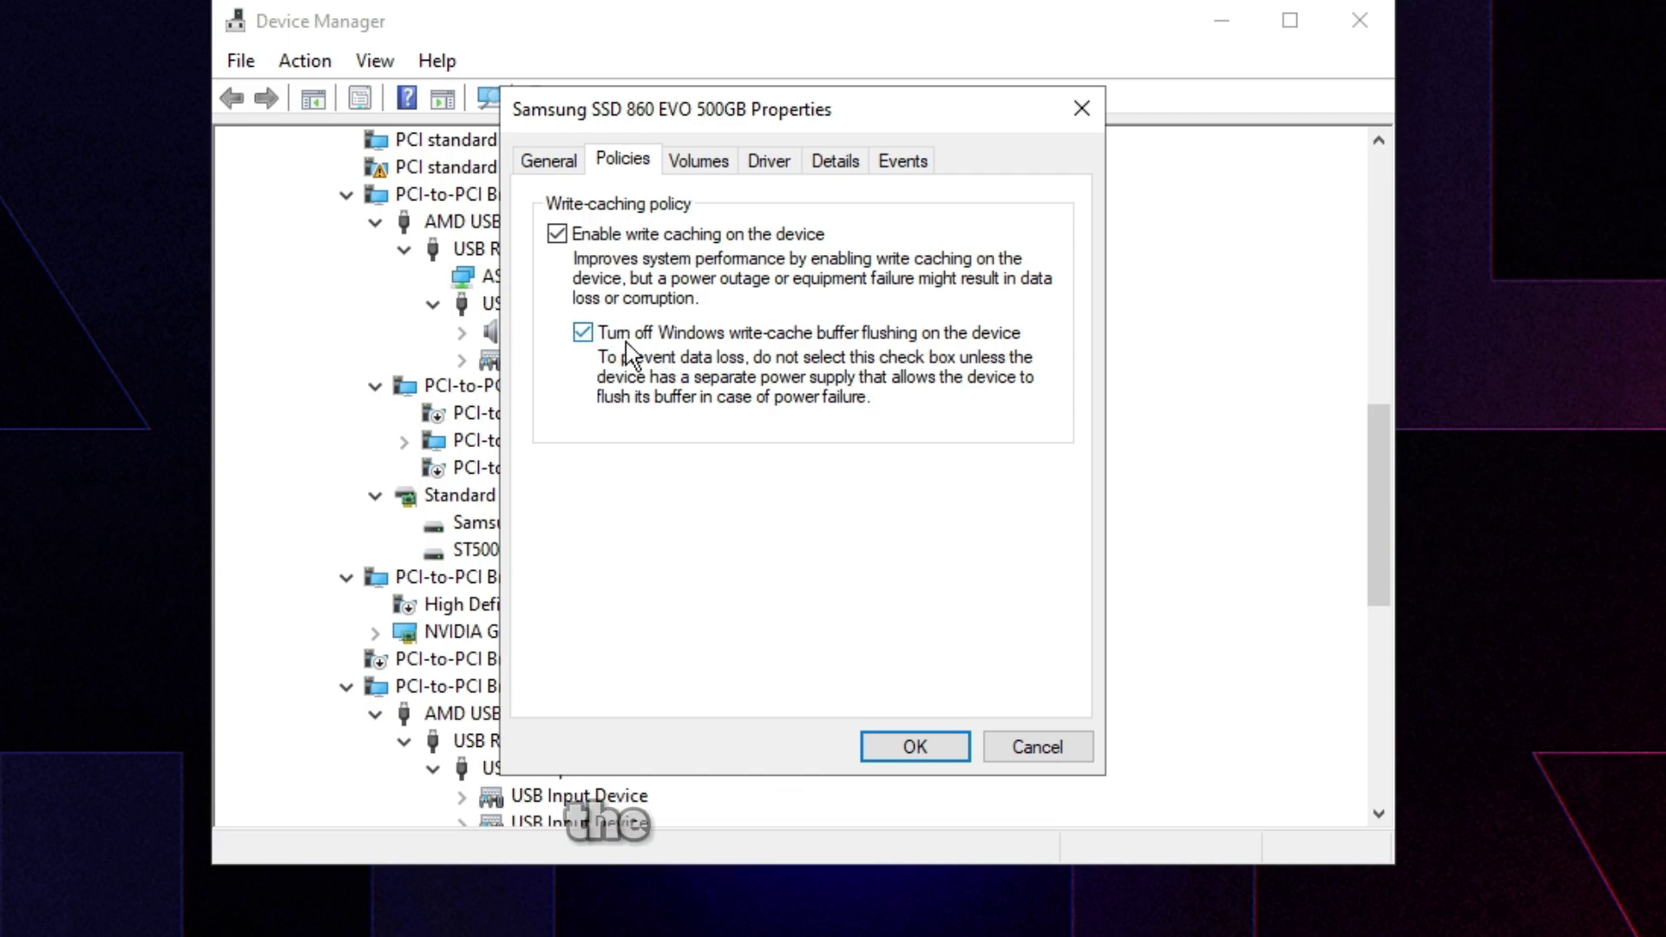
{"action": "key", "text": "Return"}
{"action": "scroll", "coordinate": [564, 607], "scroll_direction": "down", "scroll_amount": 6}
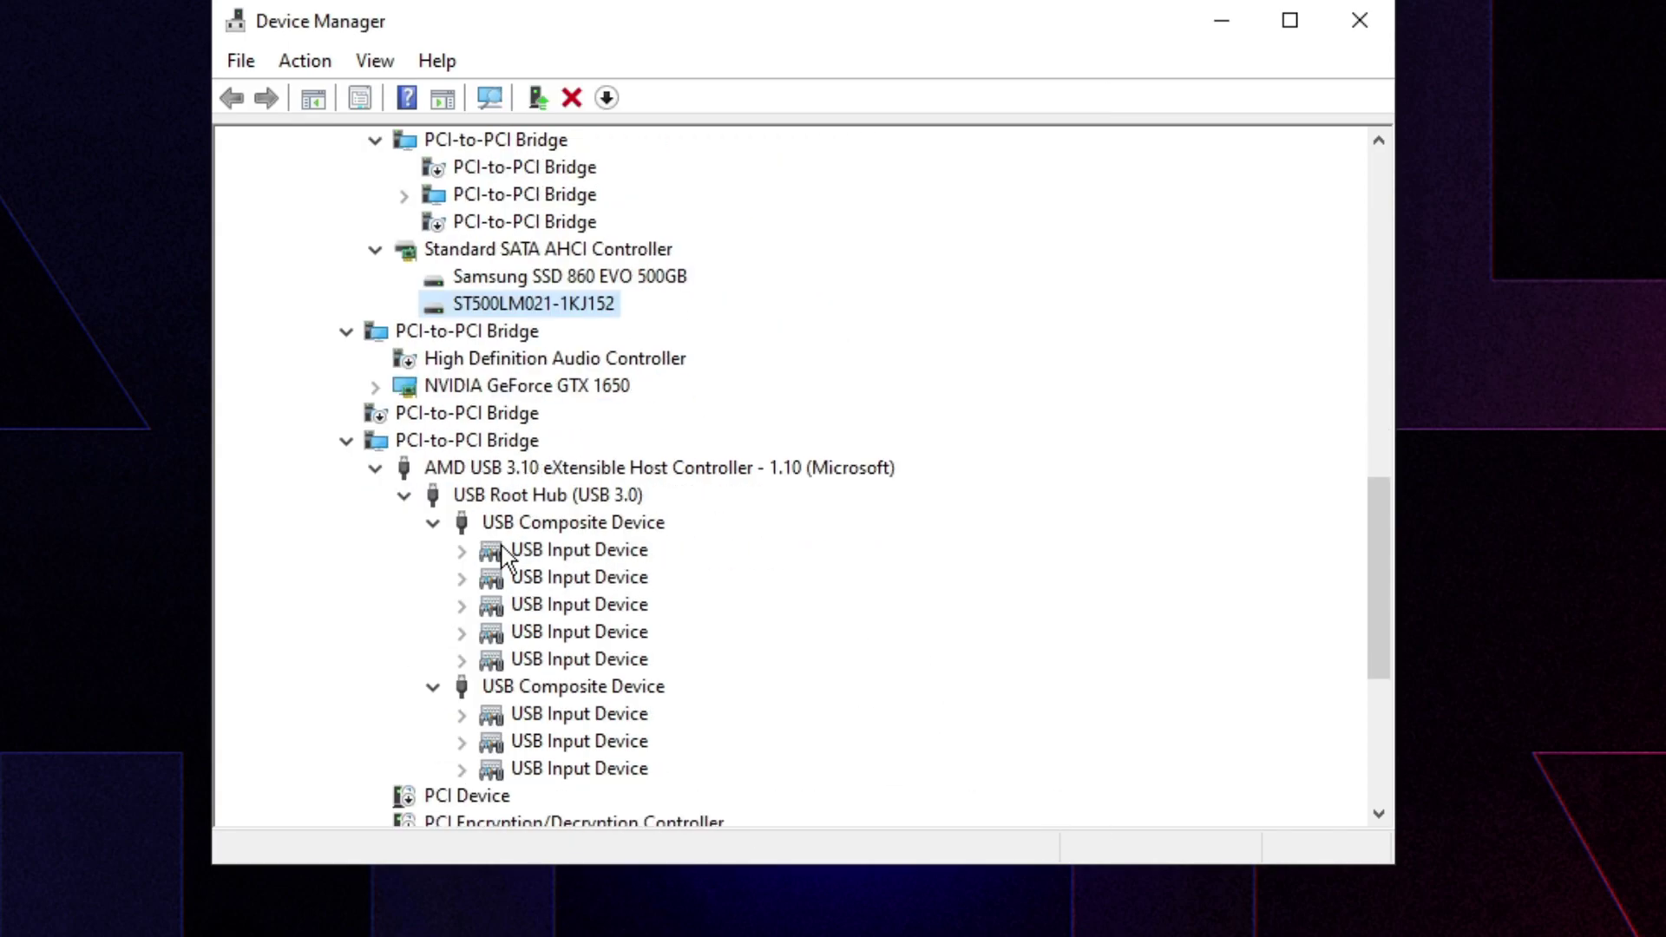
Stop Windows from turning off the AMD USB 3.10 host controller to save power.
{"action": "scroll", "coordinate": [578, 647], "scroll_direction": "down", "scroll_amount": 2}
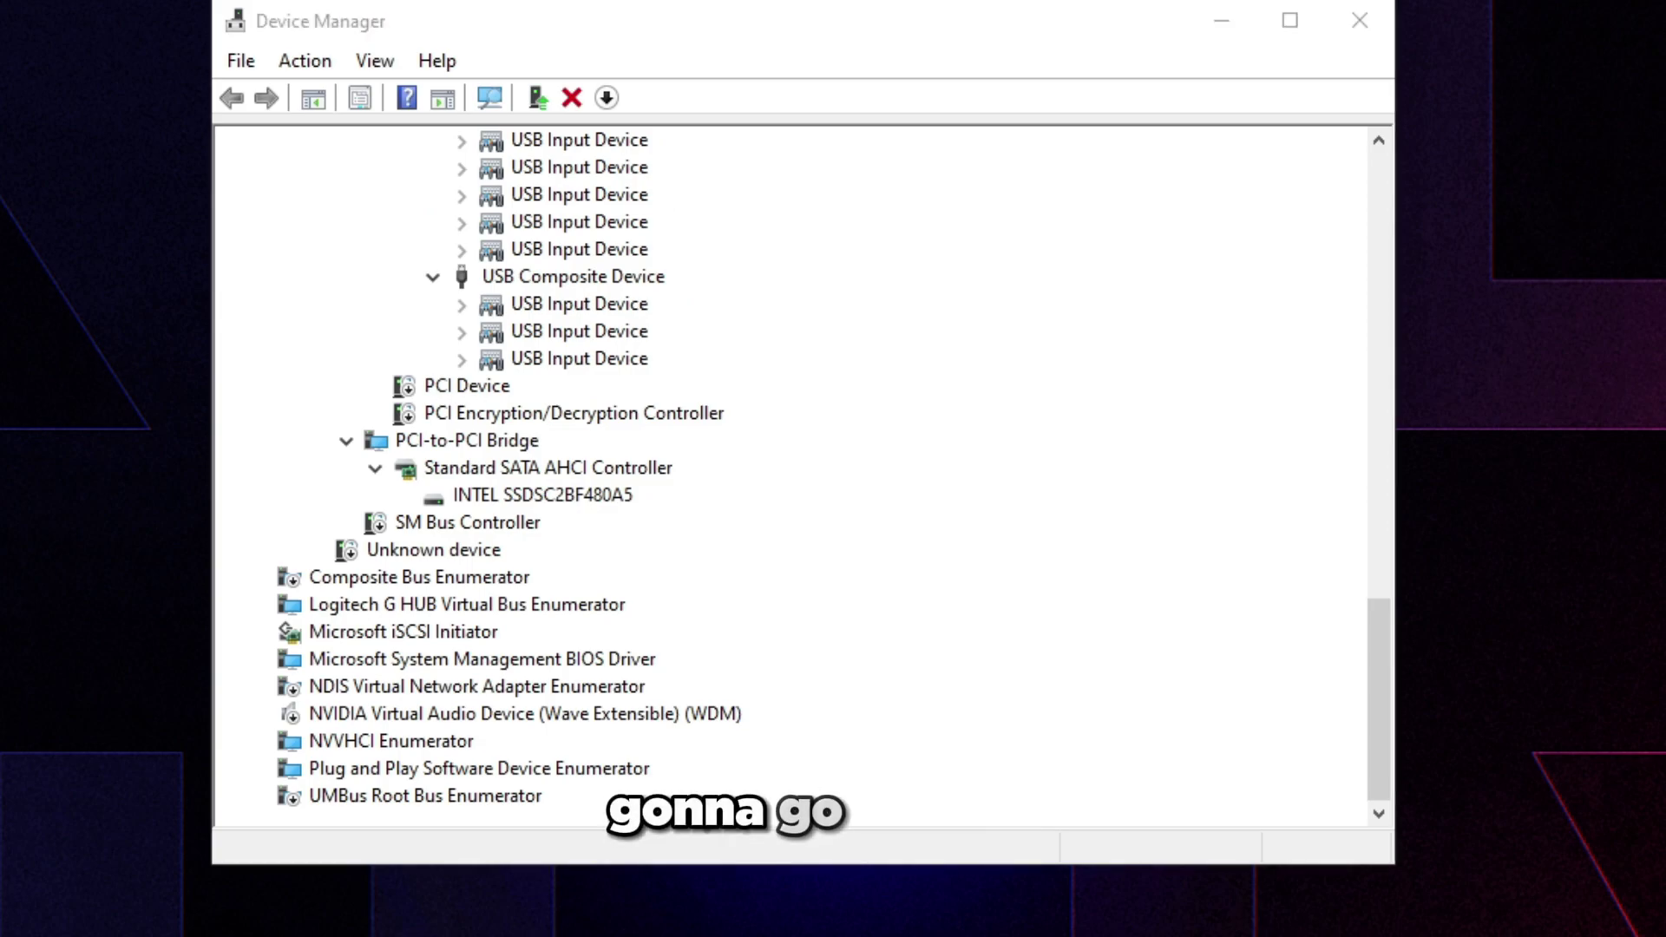
{"action": "scroll", "coordinate": [799, 477], "scroll_direction": "up", "scroll_amount": 7}
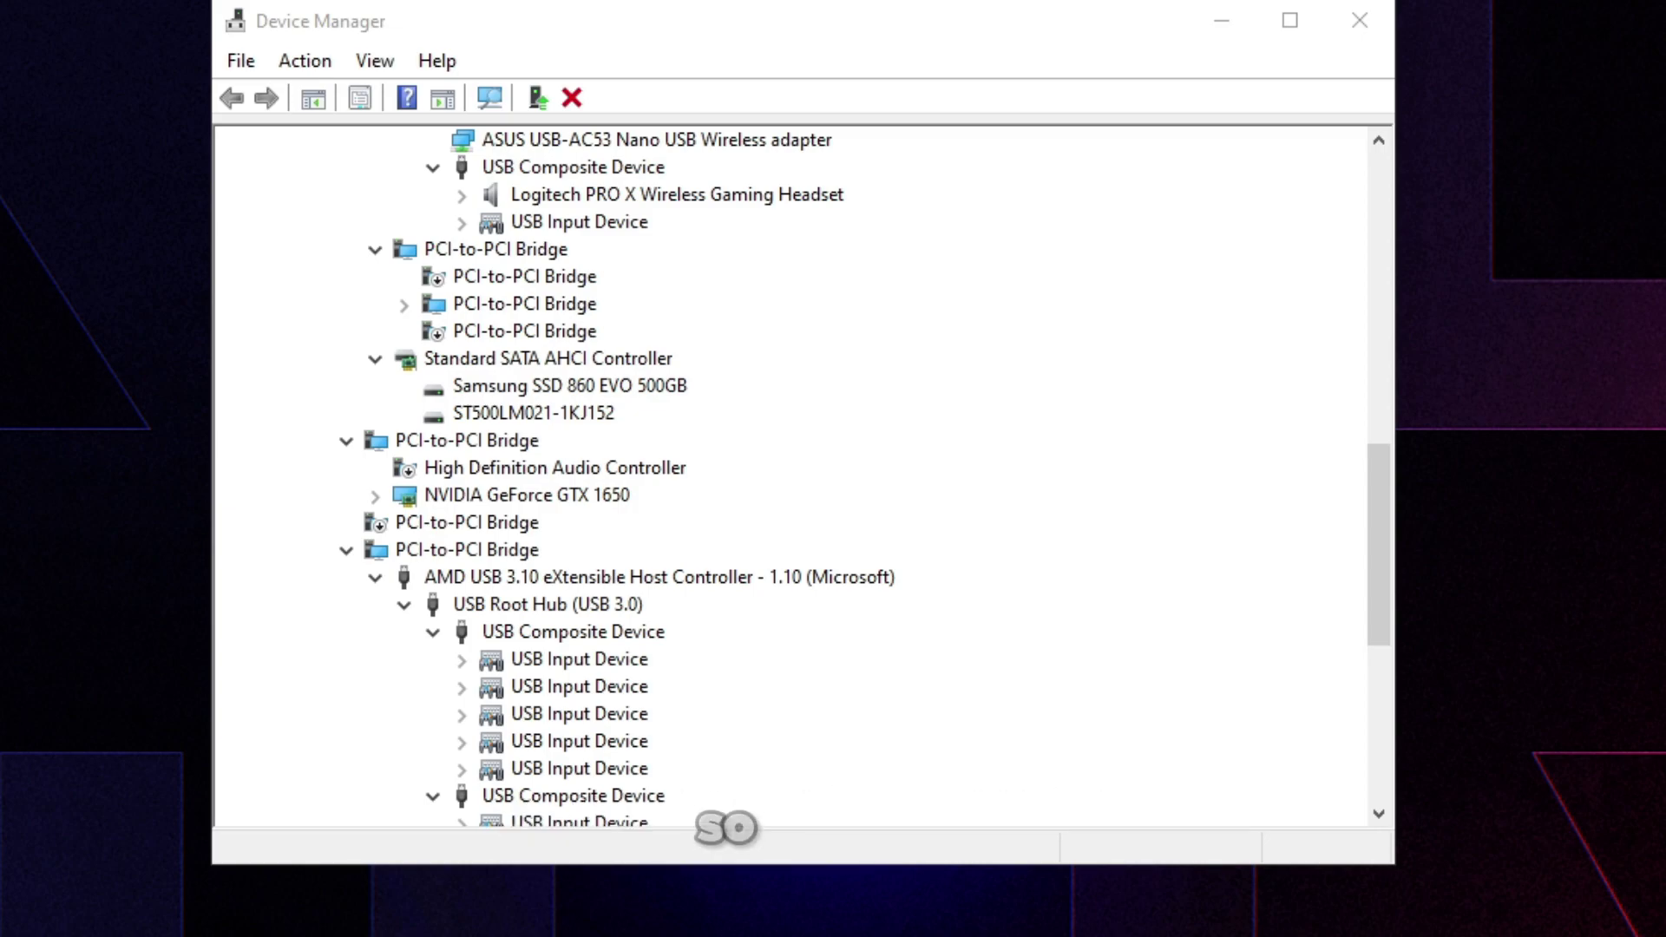
{"action": "scroll", "coordinate": [597, 431], "scroll_direction": "up", "scroll_amount": 6}
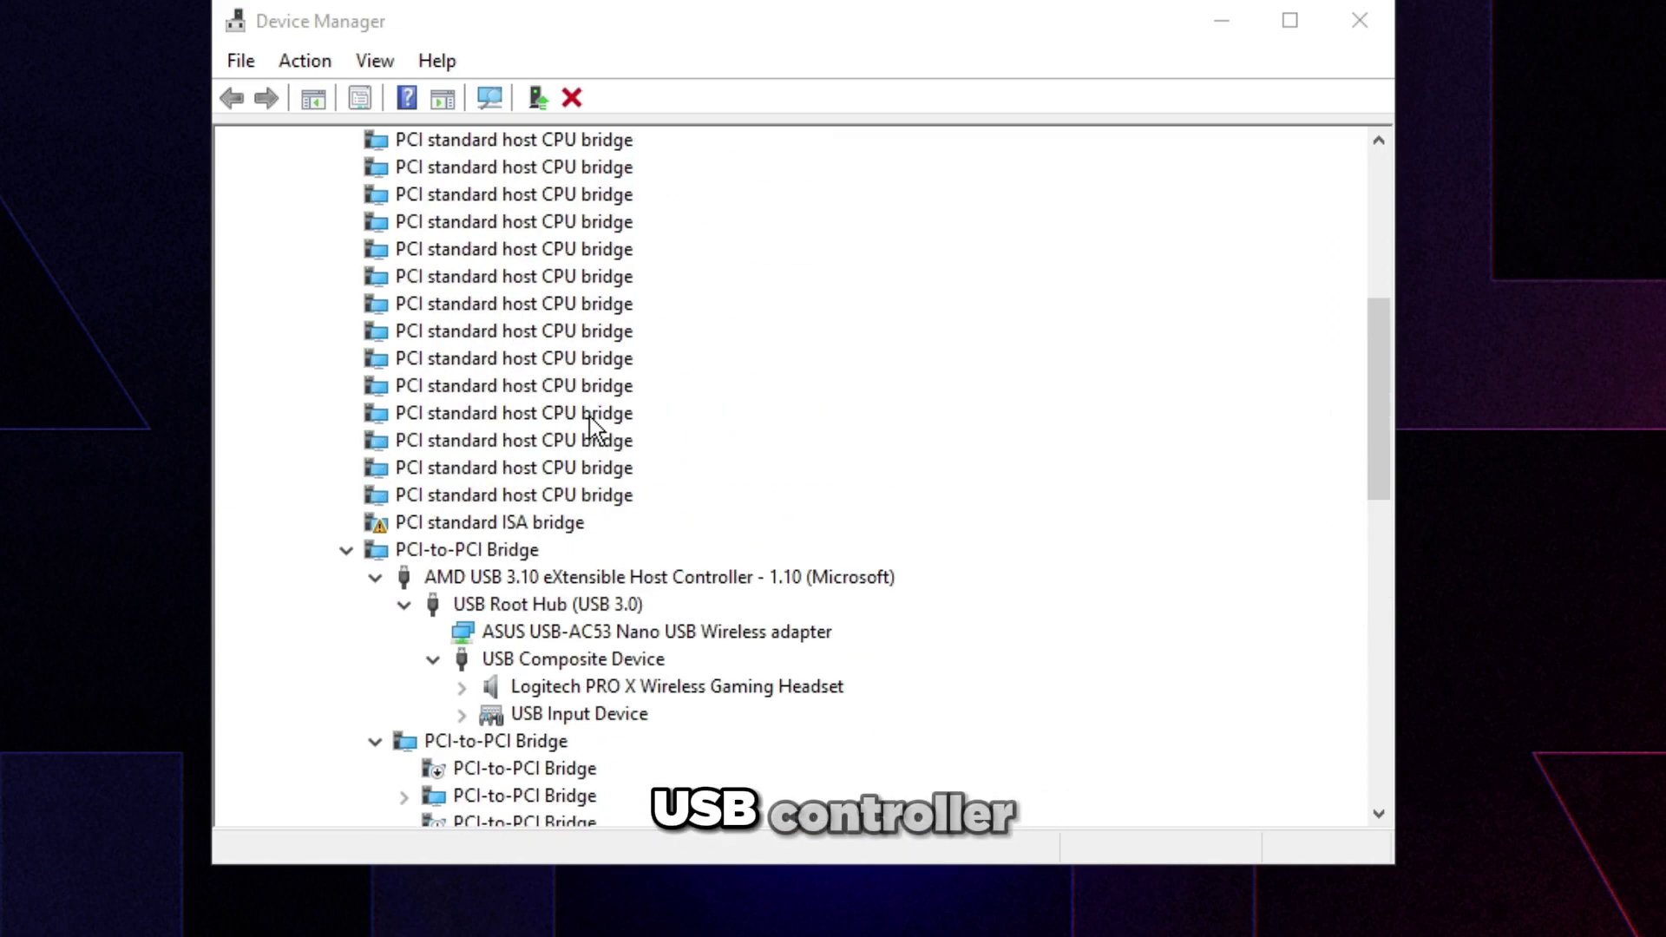
{"action": "left_click", "coordinate": [612, 578]}
{"action": "scroll", "coordinate": [768, 445], "scroll_direction": "down", "scroll_amount": 2}
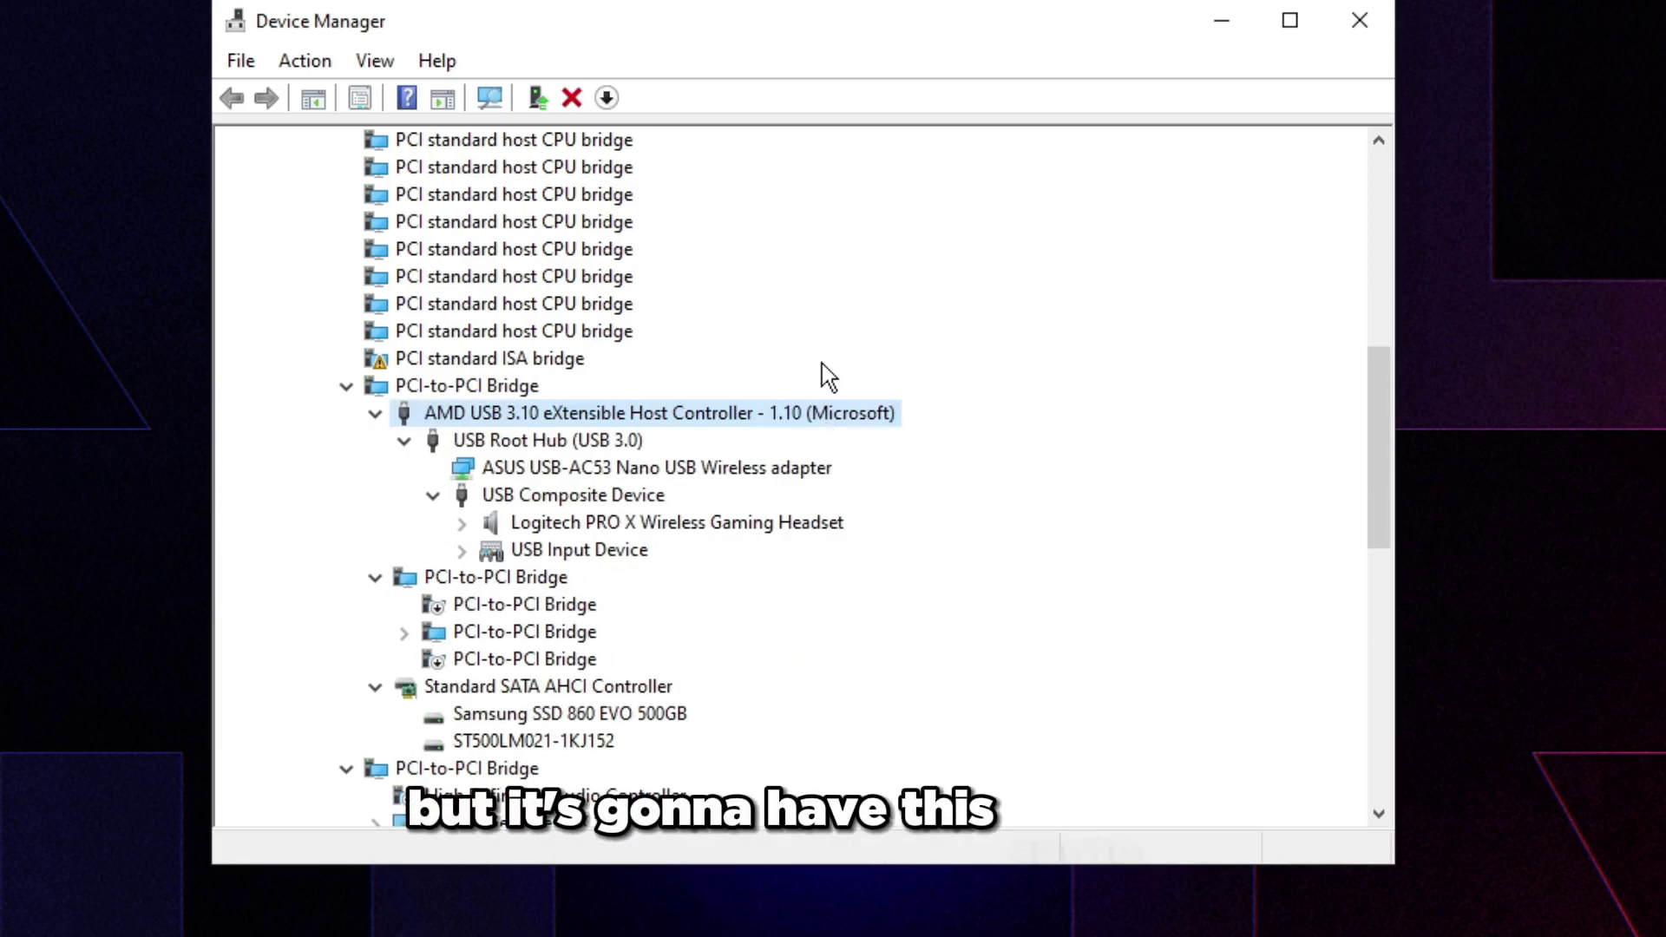
{"action": "double_click", "coordinate": [441, 415]}
{"action": "left_click", "coordinate": [961, 158]}
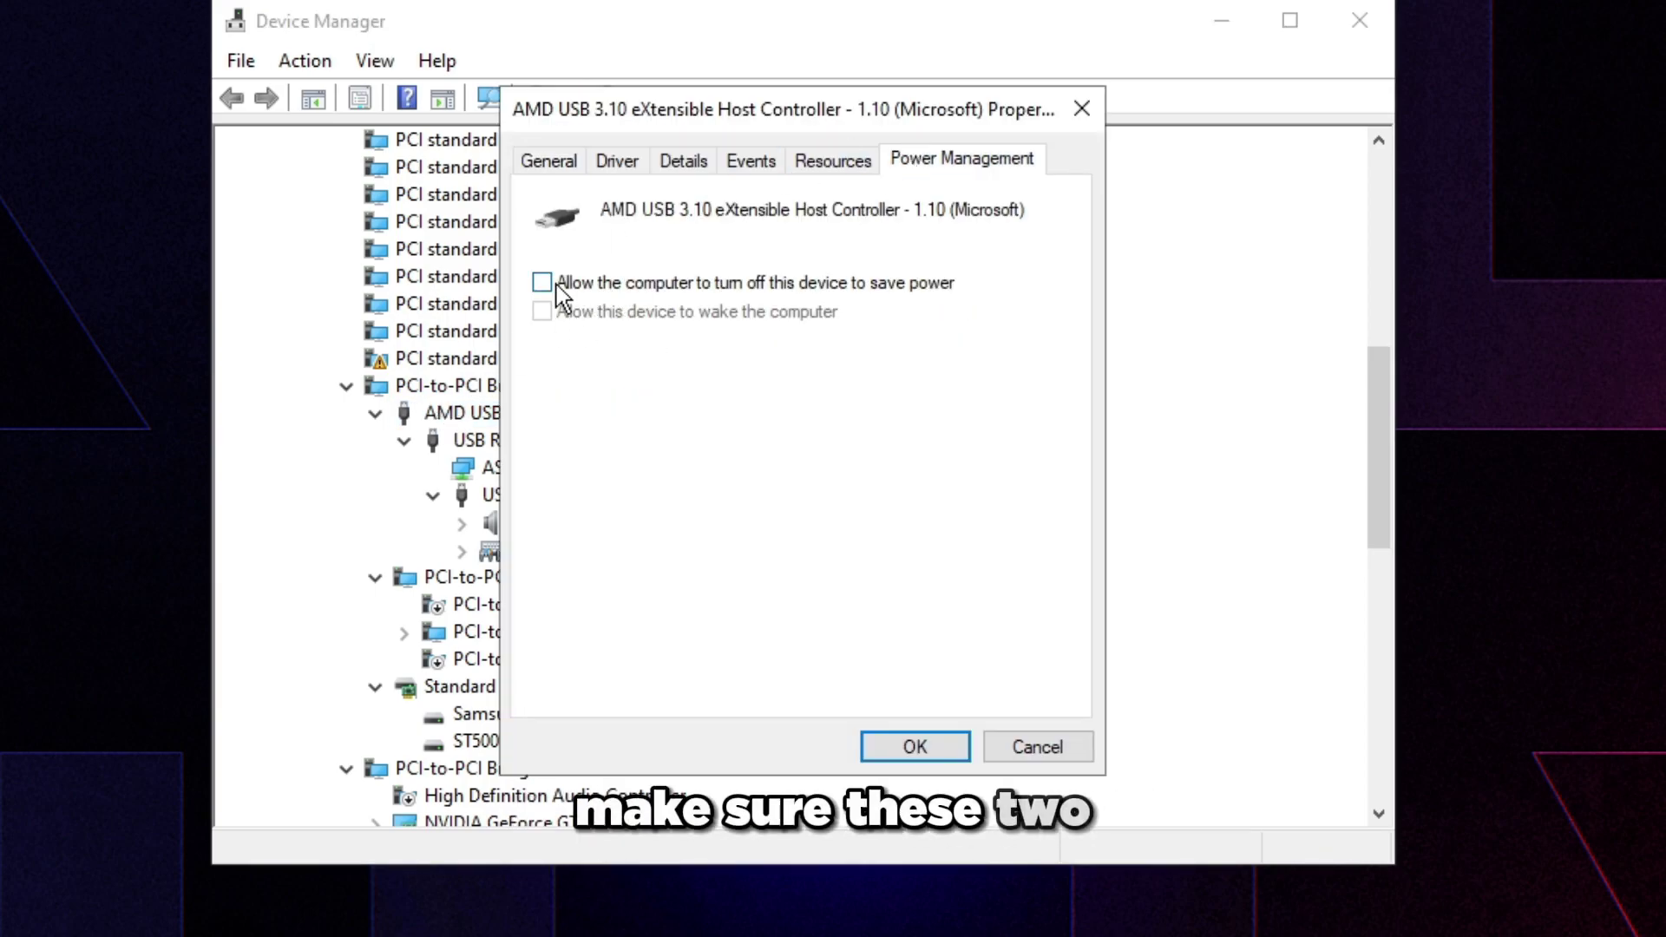
{"action": "left_click", "coordinate": [898, 737]}
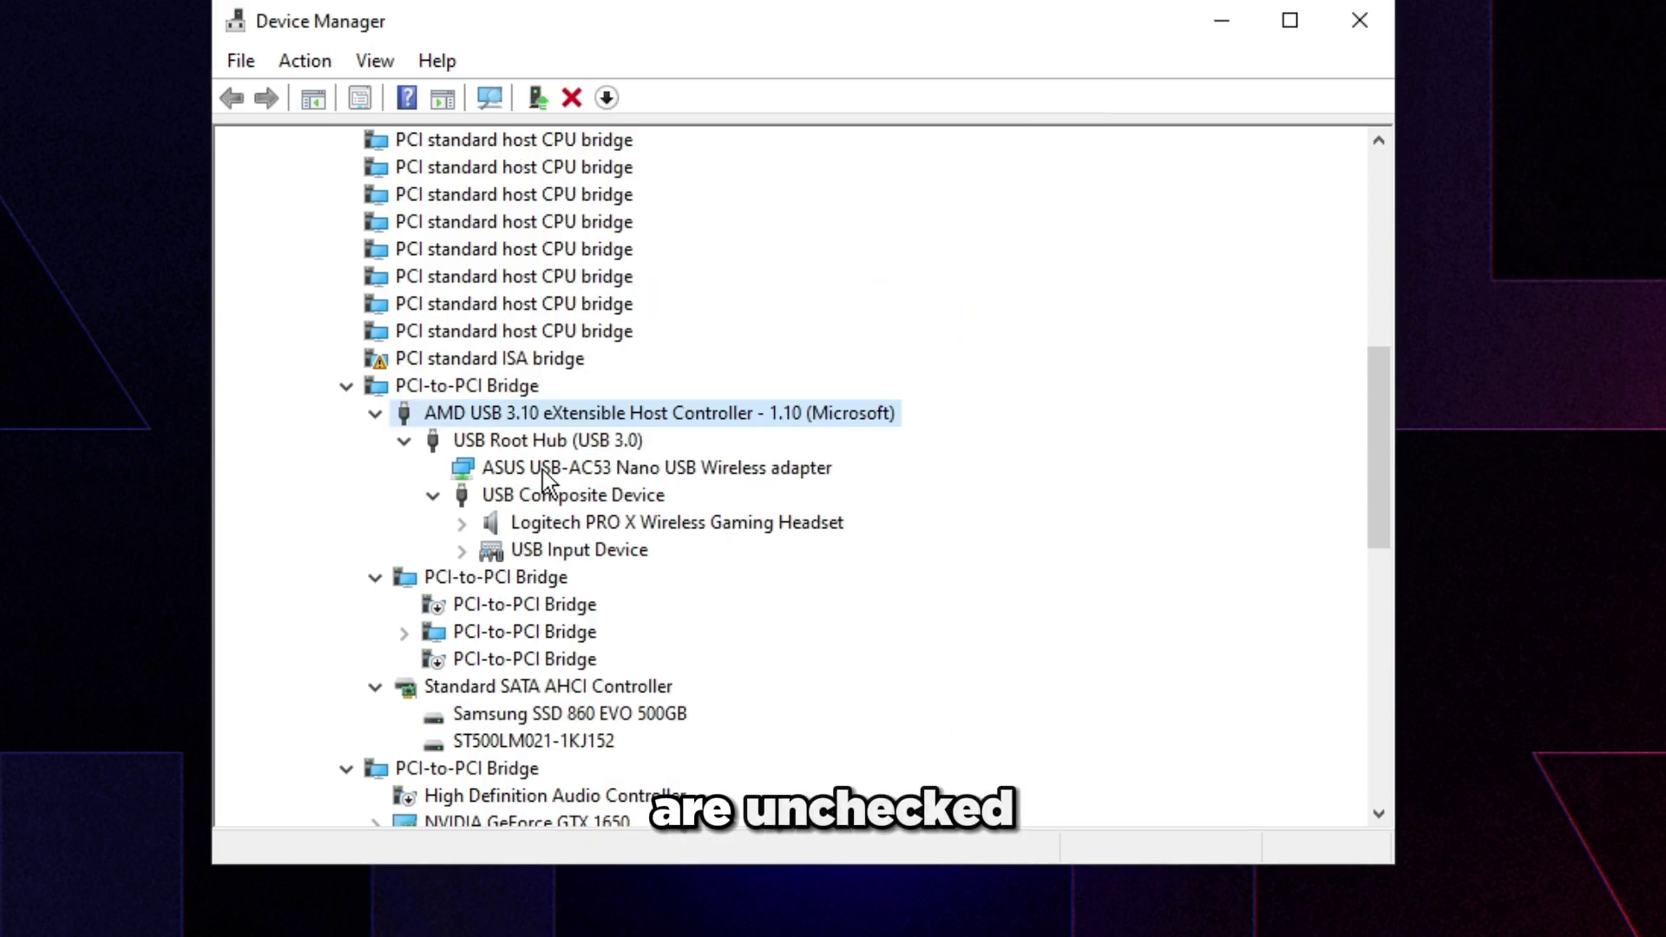
Turn off power saving for the USB Root Hub (USB 3.0) and ASUS USB-AC53 wireless adapter.
{"action": "double_click", "coordinate": [490, 442]}
{"action": "left_click", "coordinate": [868, 160]}
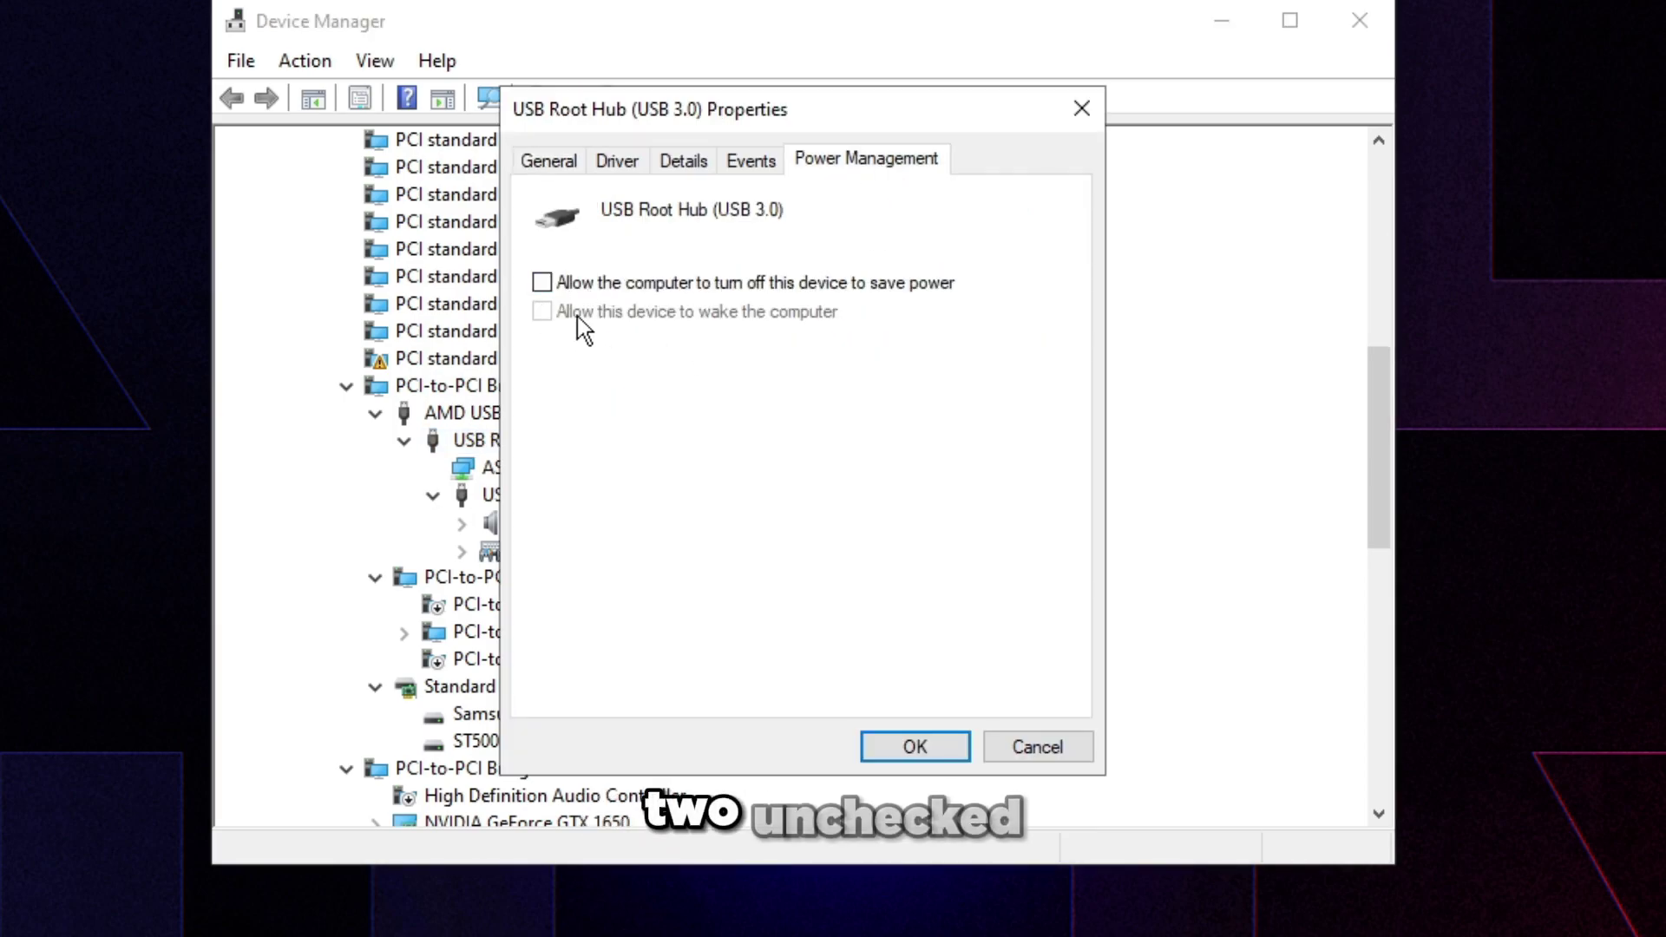
{"action": "left_click", "coordinate": [916, 746]}
{"action": "double_click", "coordinate": [551, 471]}
{"action": "left_click", "coordinate": [959, 160]}
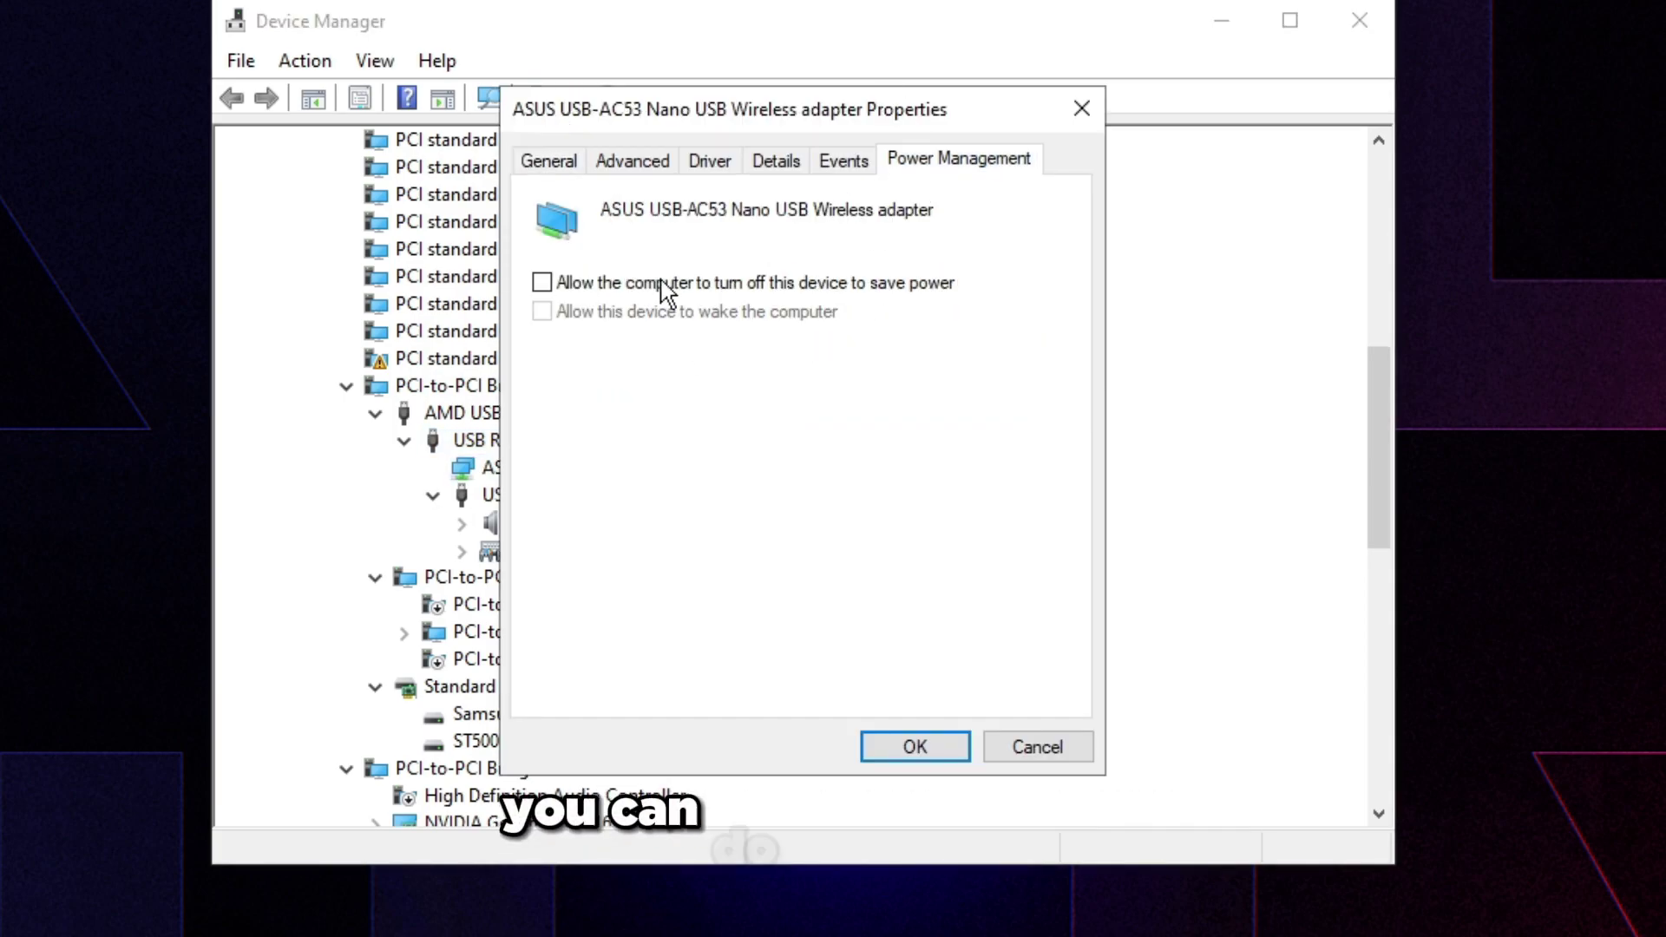
{"action": "left_click", "coordinate": [912, 746]}
Turn off power-saving shutdown for two USB Input Devices.
{"action": "double_click", "coordinate": [490, 552]}
{"action": "left_click", "coordinate": [868, 161]}
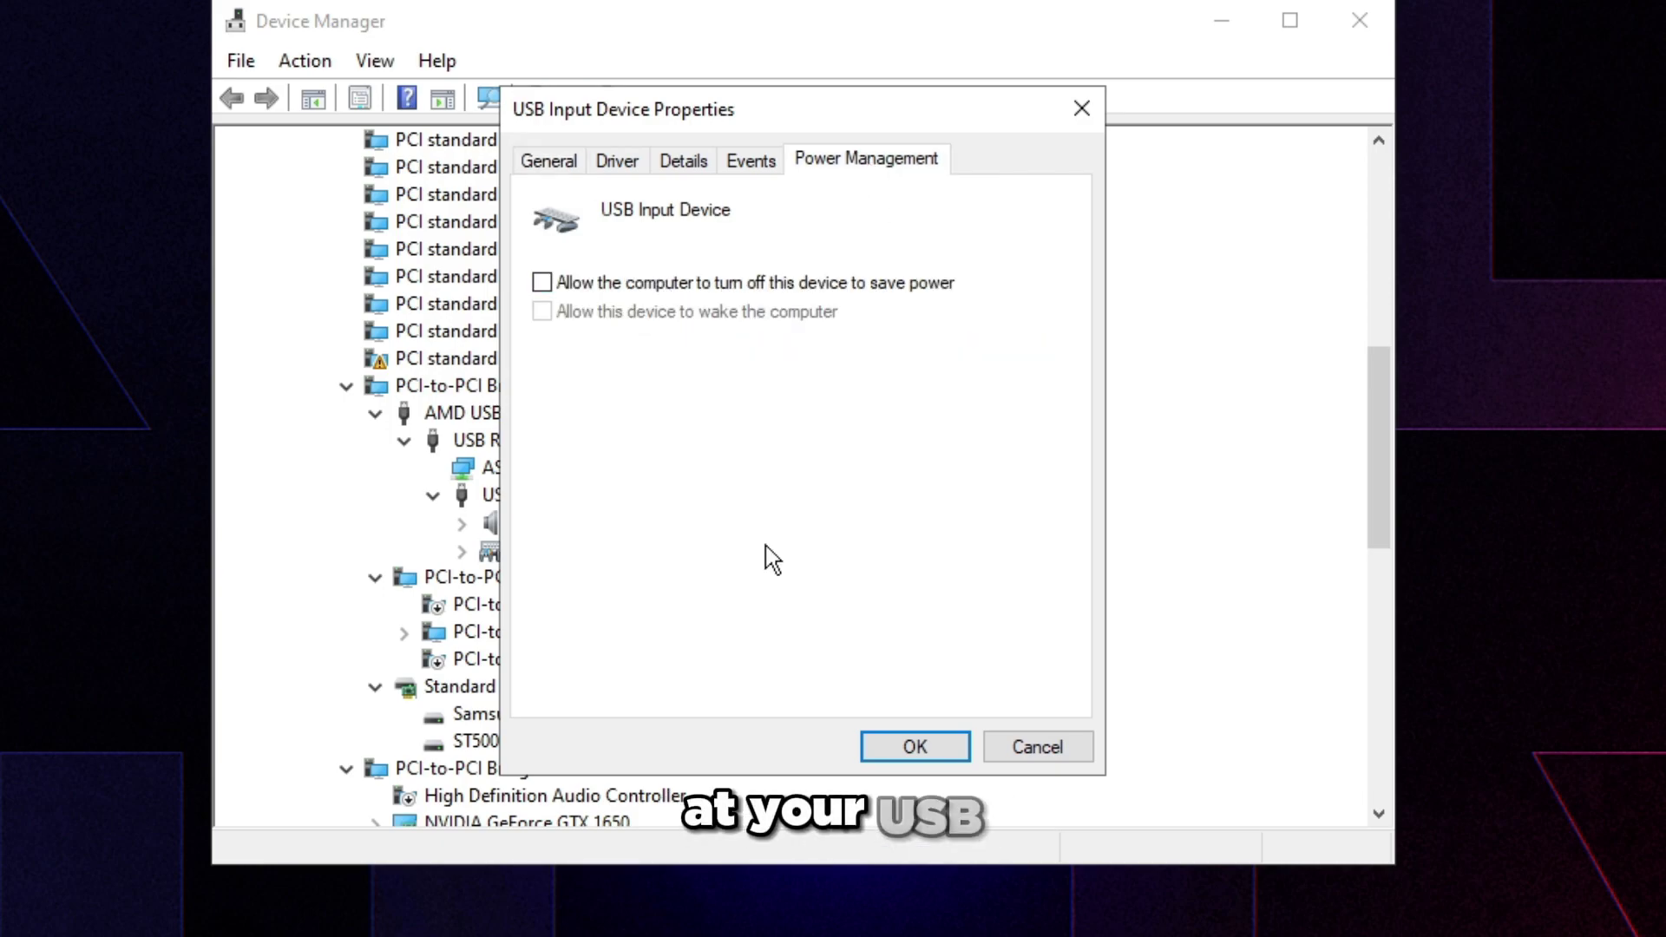
{"action": "left_click", "coordinate": [914, 746]}
{"action": "double_click", "coordinate": [490, 550]}
{"action": "left_click", "coordinate": [866, 160]}
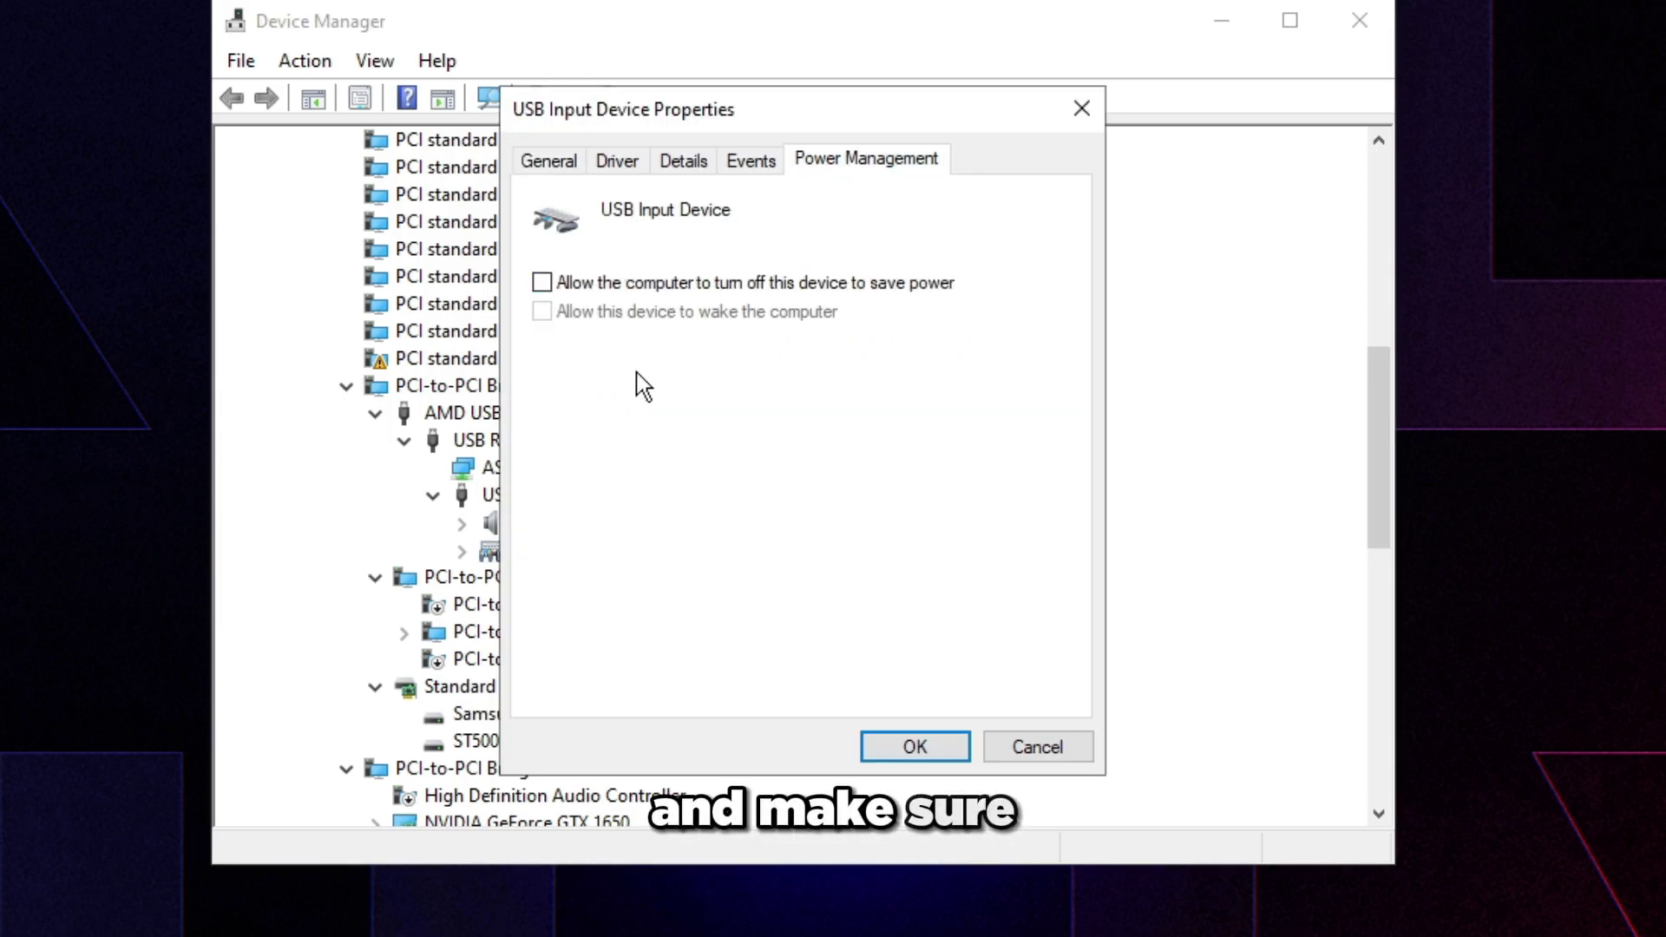
{"action": "left_click", "coordinate": [914, 746]}
Turn off power saving for the Realtek PCIe GbE adapter and the second AMD USB host controller.
{"action": "left_click", "coordinate": [403, 632]}
{"action": "double_click", "coordinate": [486, 658]}
{"action": "left_click", "coordinate": [968, 161]}
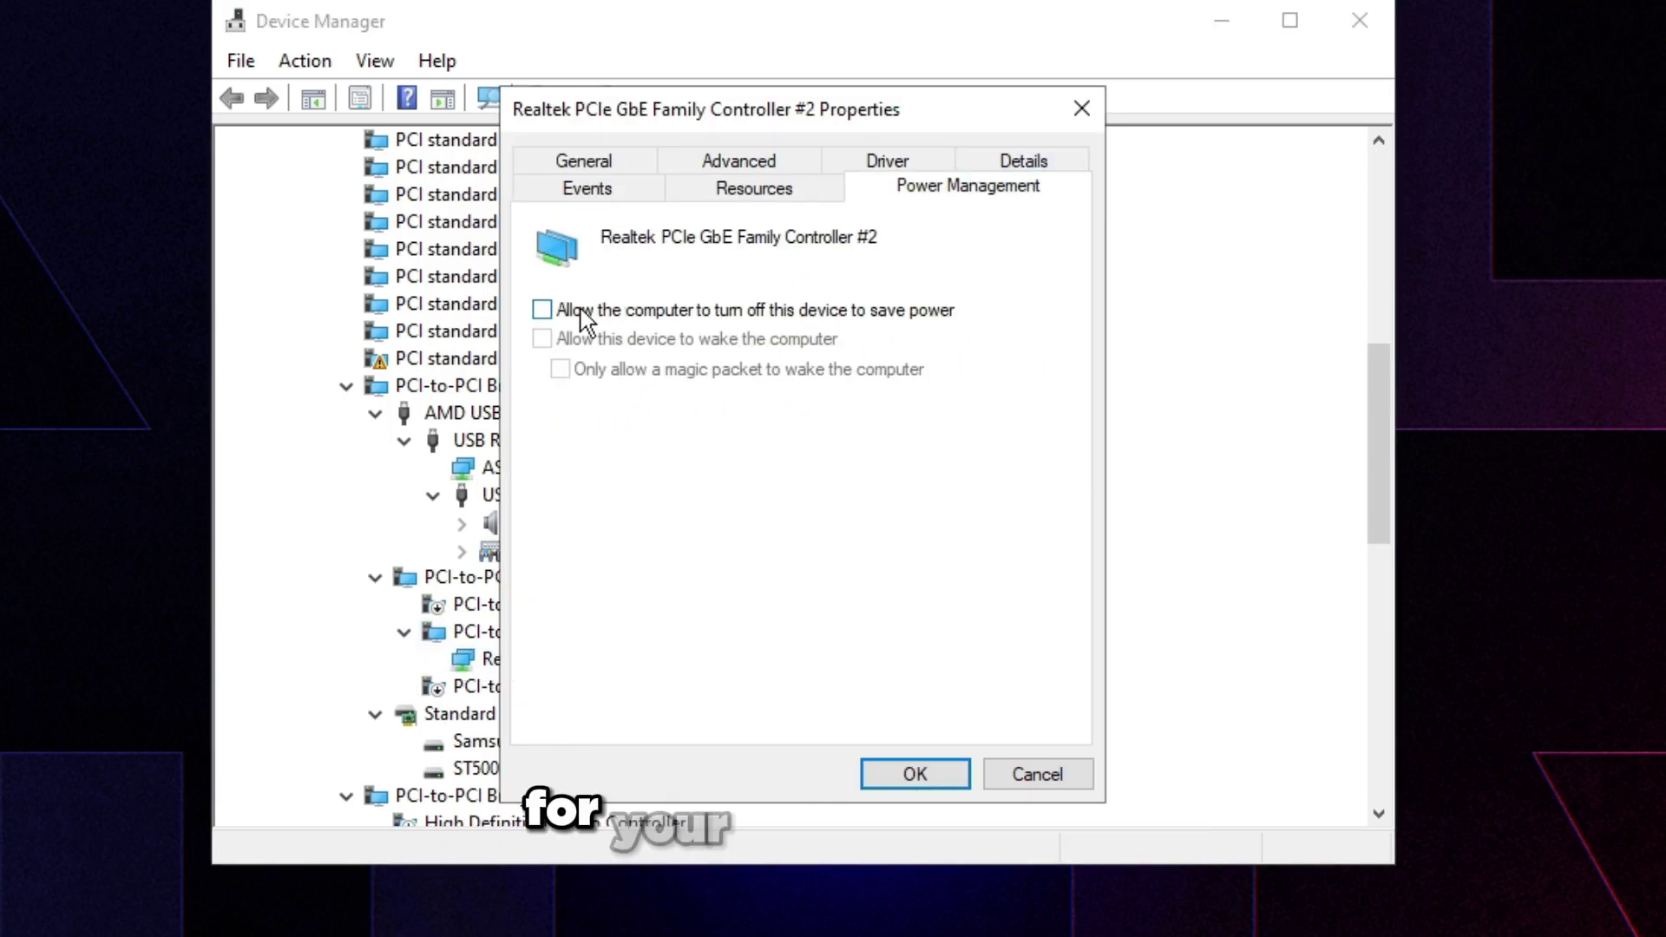
{"action": "left_click", "coordinate": [899, 774]}
{"action": "scroll", "coordinate": [556, 607], "scroll_direction": "down", "scroll_amount": 7}
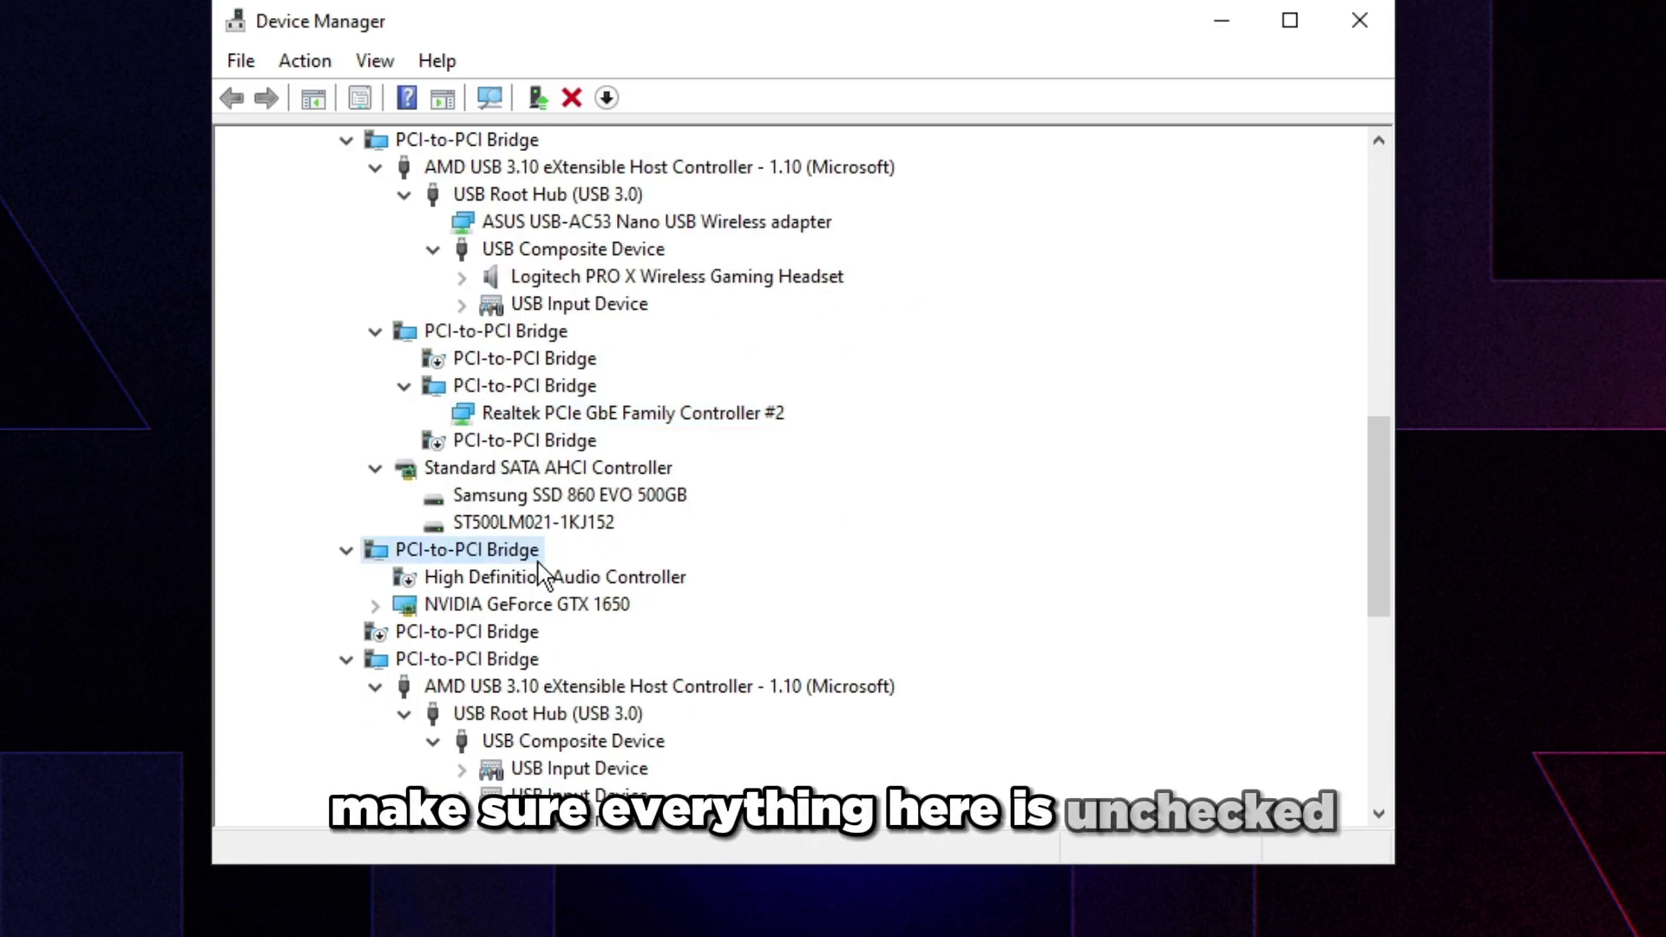
{"action": "double_click", "coordinate": [513, 357]}
{"action": "left_click", "coordinate": [960, 159]}
{"action": "left_click", "coordinate": [915, 747]}
Stop Windows from powering off three more USB Input Devices.
{"action": "double_click", "coordinate": [579, 440]}
{"action": "left_click", "coordinate": [866, 160]}
{"action": "left_click", "coordinate": [915, 746]}
{"action": "double_click", "coordinate": [543, 525]}
{"action": "left_click", "coordinate": [829, 165]}
{"action": "left_click", "coordinate": [914, 746]}
{"action": "double_click", "coordinate": [543, 552]}
{"action": "left_click", "coordinate": [866, 160]}
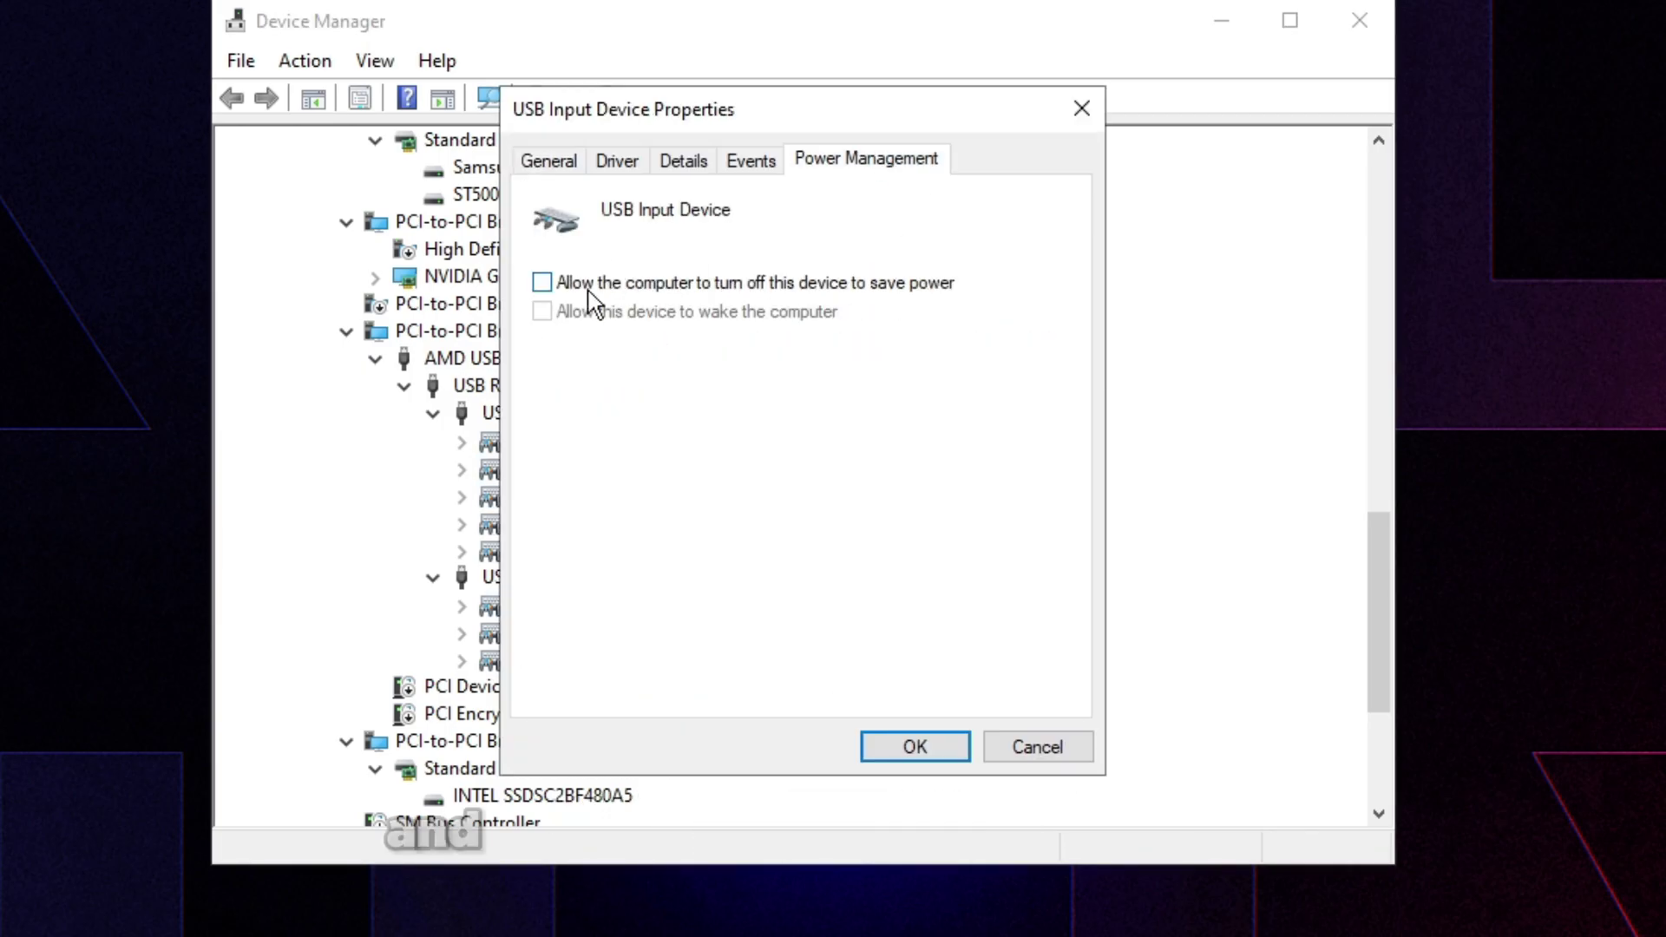
{"action": "left_click", "coordinate": [961, 742]}
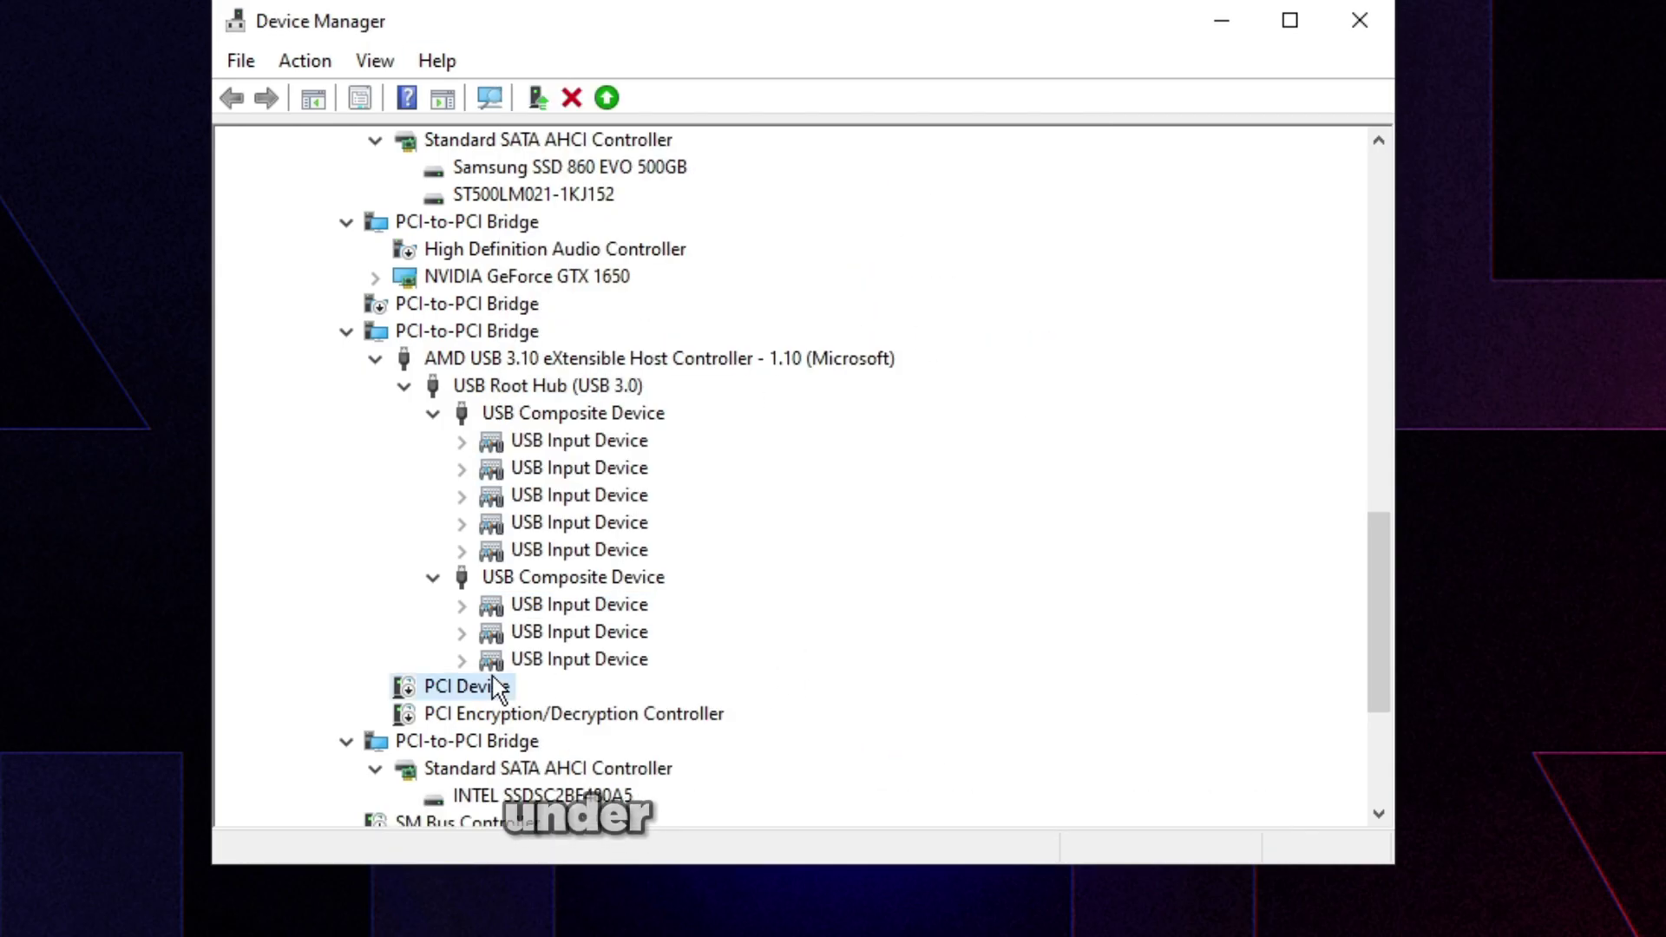
{"action": "scroll", "coordinate": [483, 680], "scroll_direction": "down", "scroll_amount": 4}
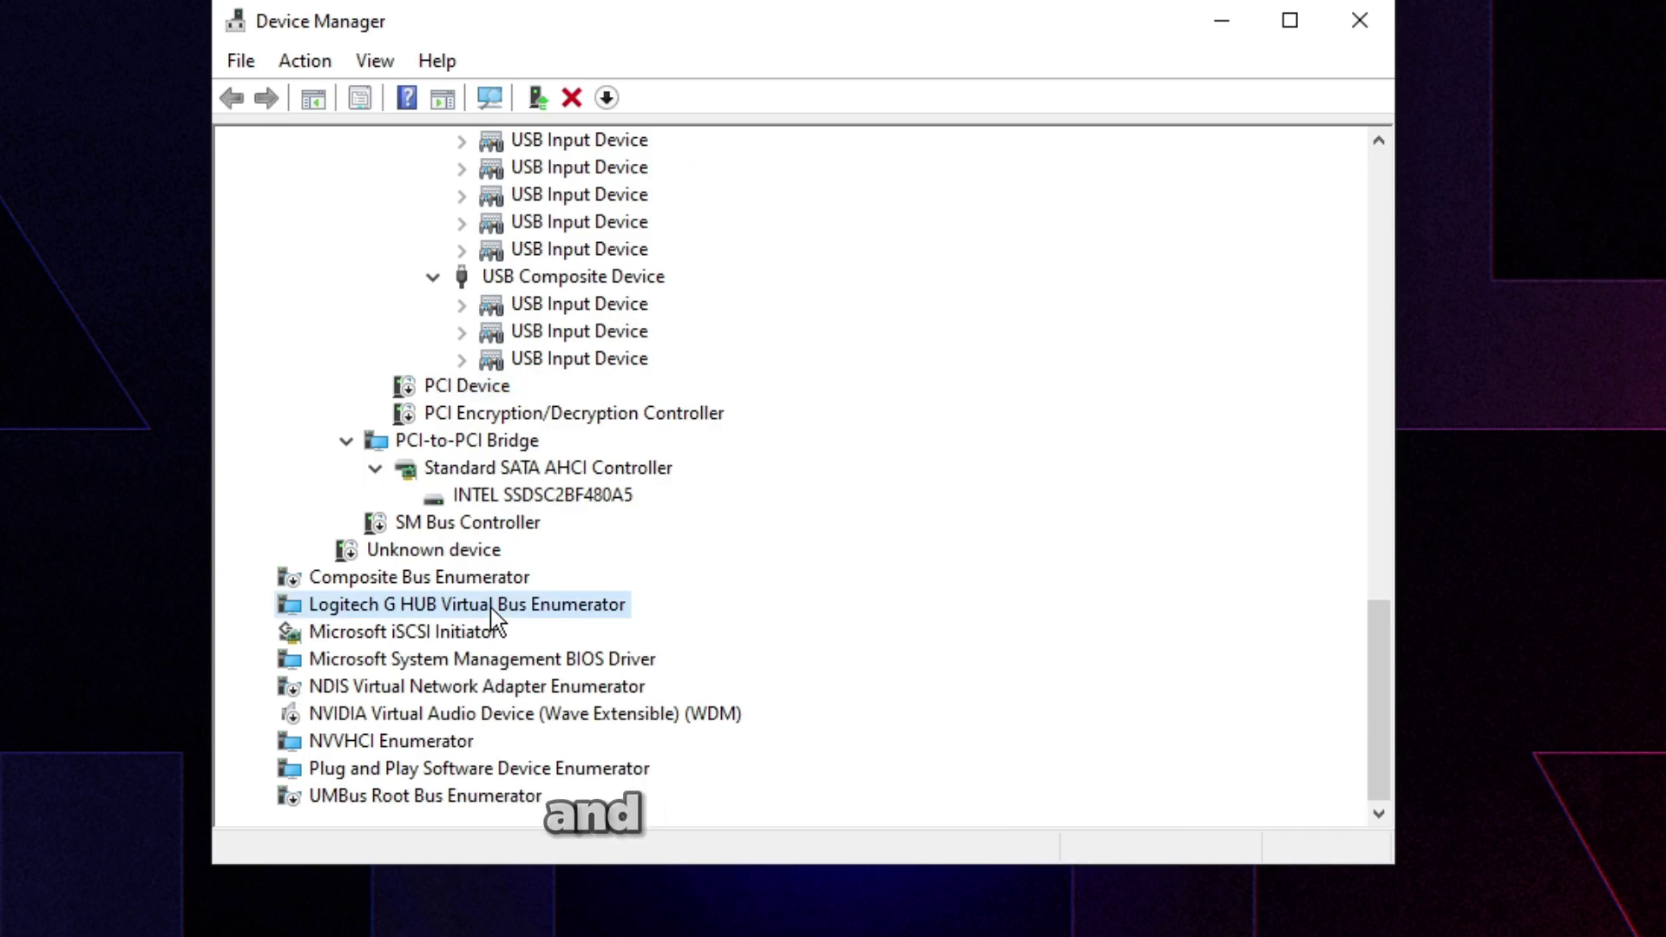
{"action": "scroll", "coordinate": [493, 617], "scroll_direction": "up", "scroll_amount": 20}
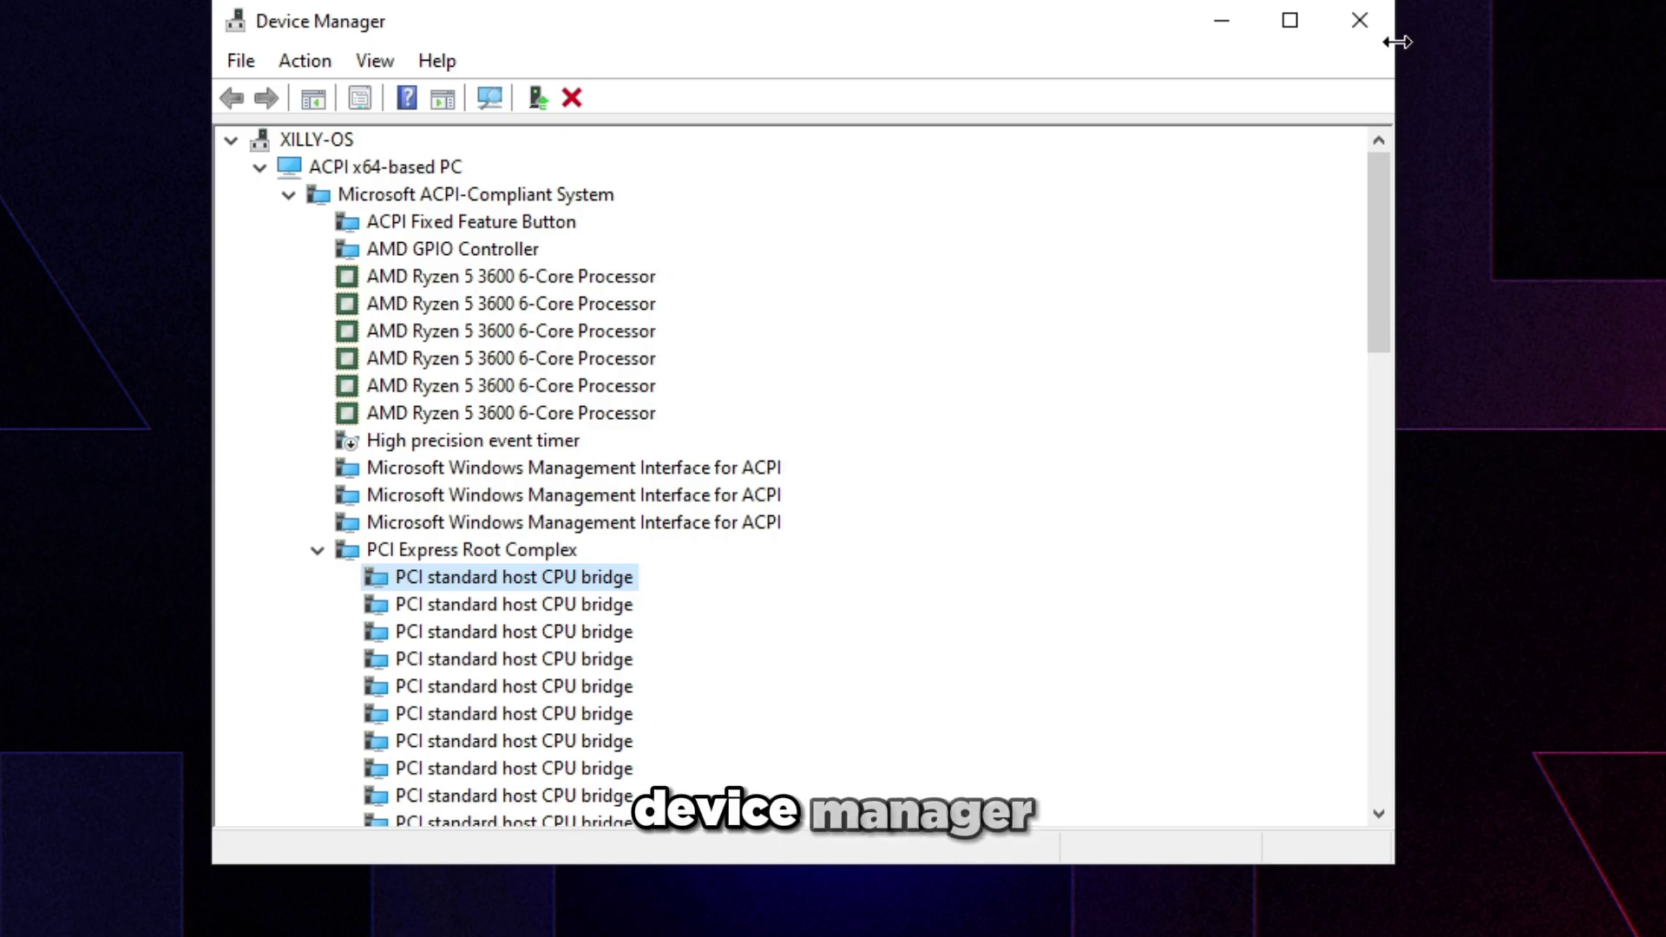
{"action": "key", "text": "Up"}
{"action": "key", "text": "Down"}
{"action": "key", "text": "Down"}
{"action": "key", "text": "Down"}
{"action": "key", "text": "Down"}
{"action": "key", "text": "Down"}
{"action": "key", "text": "Down"}
{"action": "key", "text": "Down"}
{"action": "key", "text": "Down"}
{"action": "key", "text": "Down"}
{"action": "key", "text": "Down"}
{"action": "key", "text": "Down"}
{"action": "key", "text": "Down"}
{"action": "key", "text": "Down"}
{"action": "key", "text": "Down"}
{"action": "key", "text": "Down"}
{"action": "key", "text": "Down"}
{"action": "key", "text": "Down"}
{"action": "key", "text": "Down"}
{"action": "key", "text": "Down"}
{"action": "key", "text": "Down"}
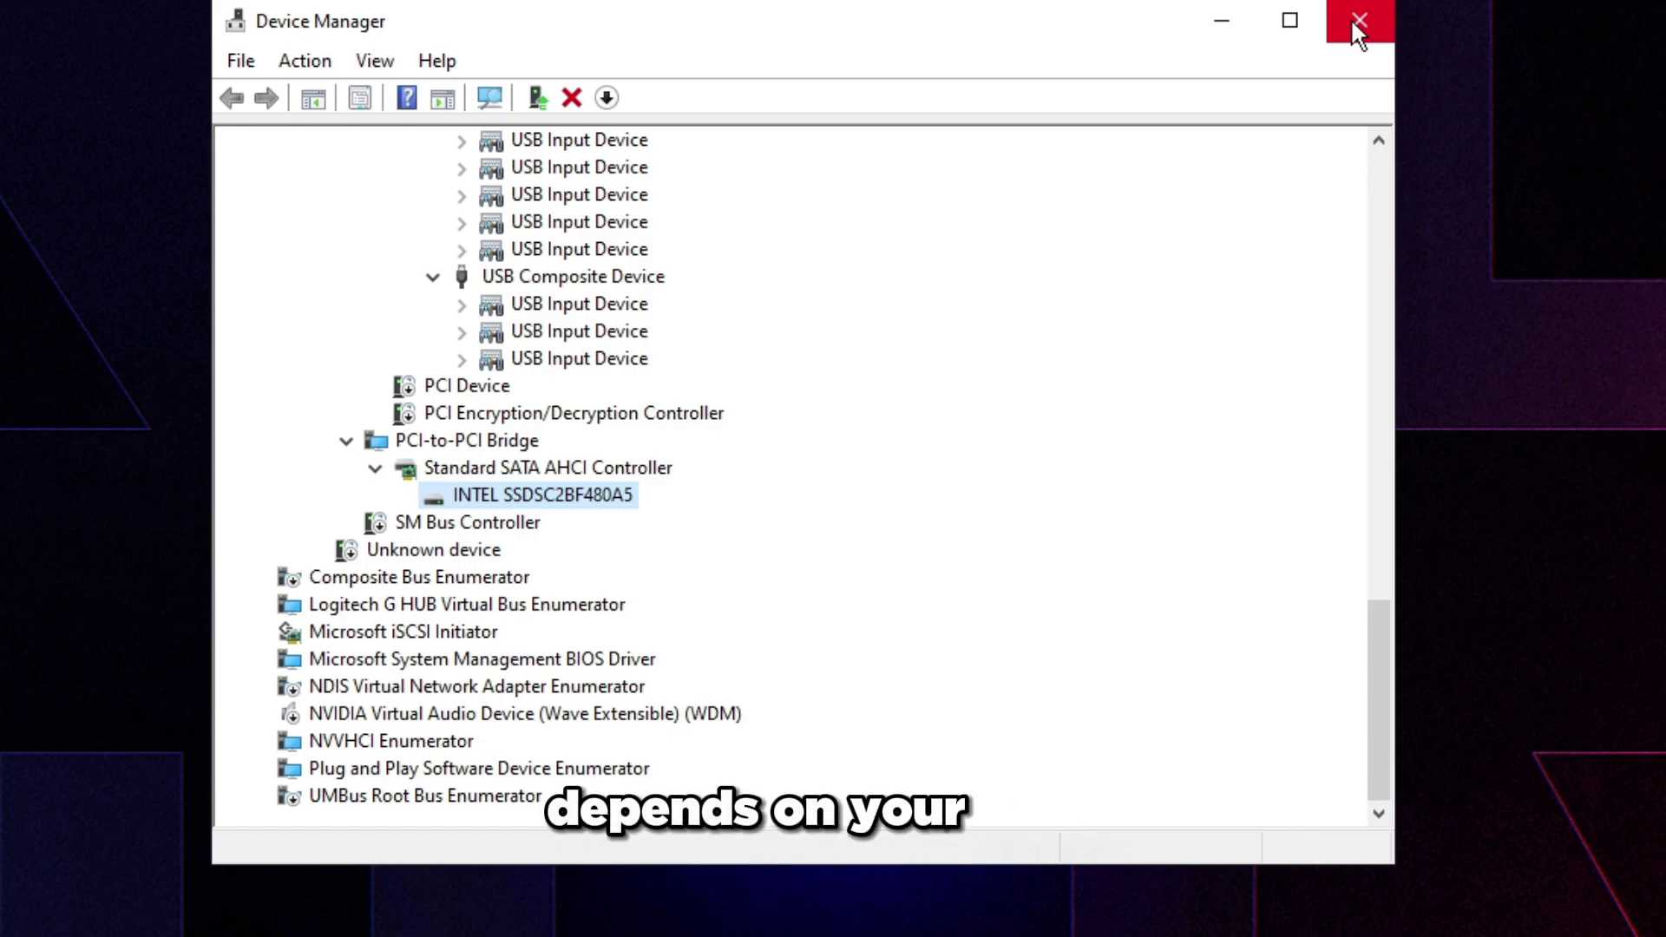
{"action": "scroll", "coordinate": [520, 556], "scroll_direction": "up", "scroll_amount": 10}
{"action": "left_click", "coordinate": [580, 543]}
{"action": "scroll", "coordinate": [581, 547], "scroll_direction": "up", "scroll_amount": 1}
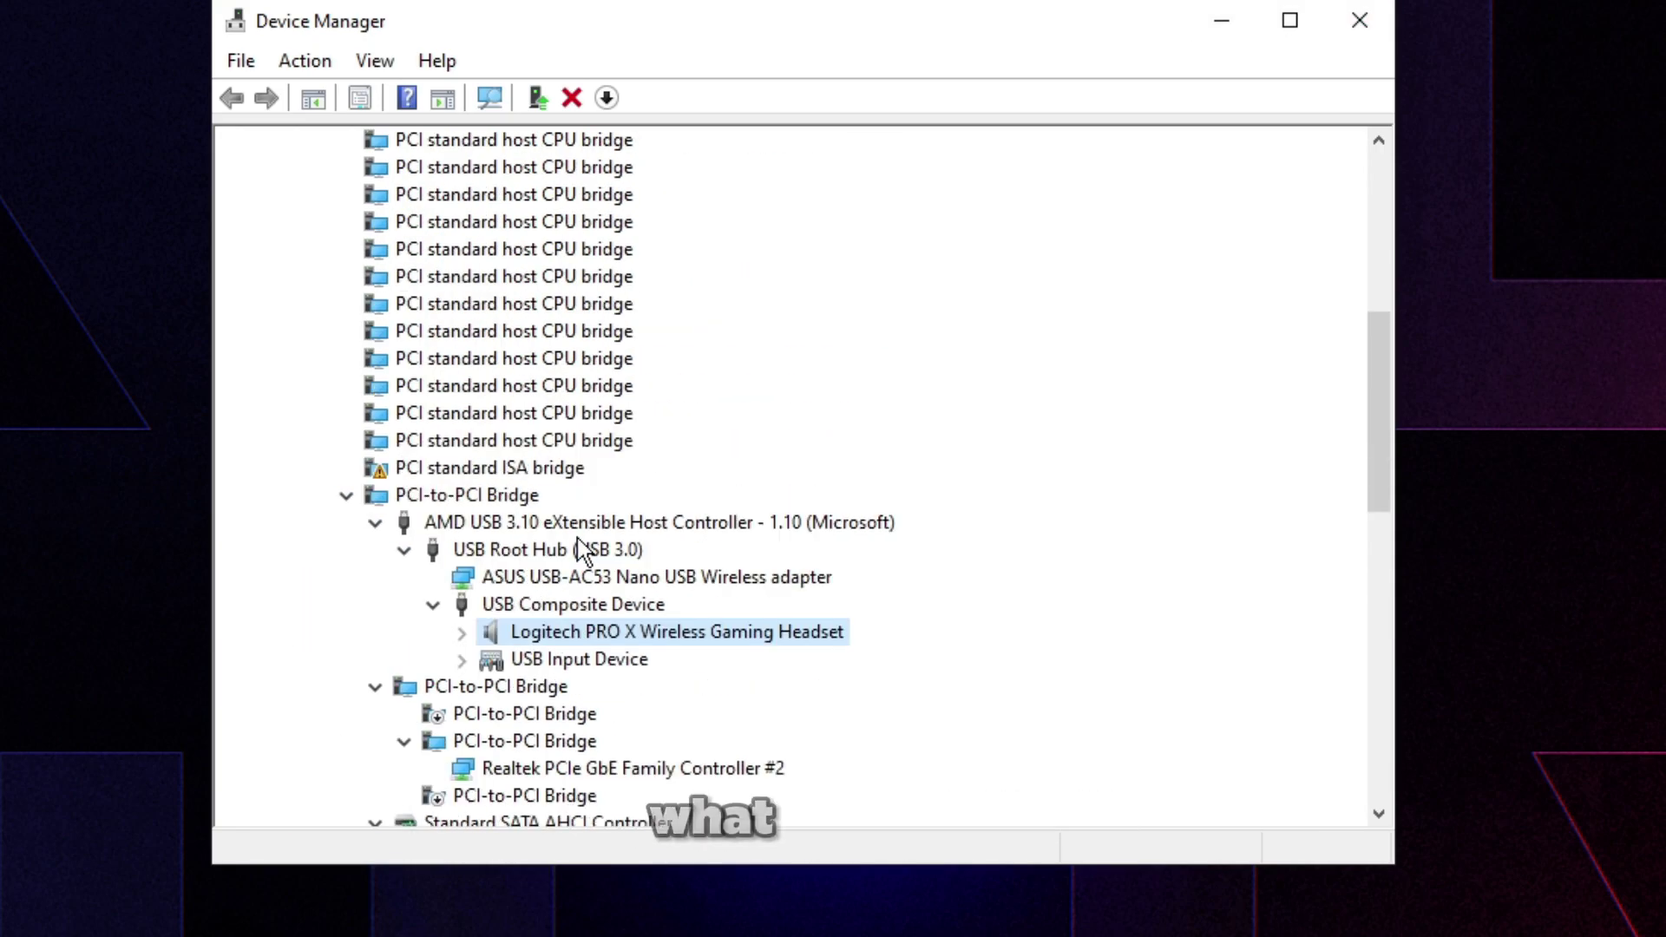